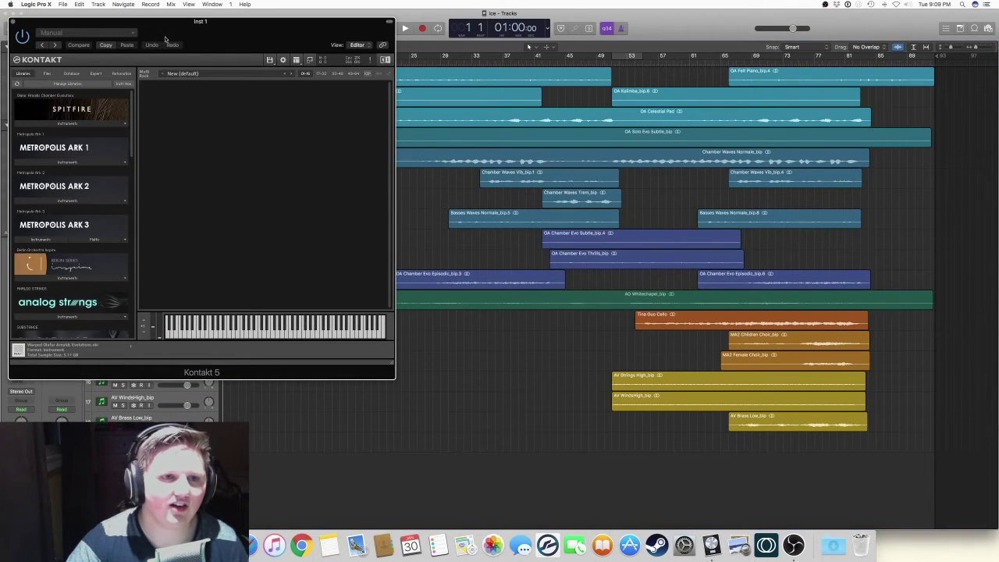
# List the instruments of the Spitfire Chamber Evolutions library in Kontakt and close the plug-in window
pyautogui.click(60, 124)
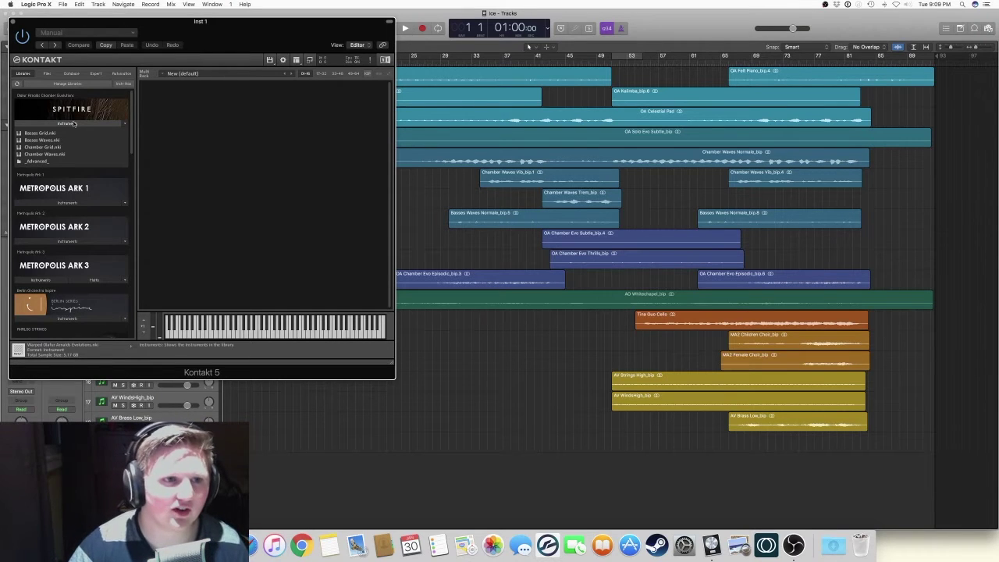
pyautogui.click(13, 23)
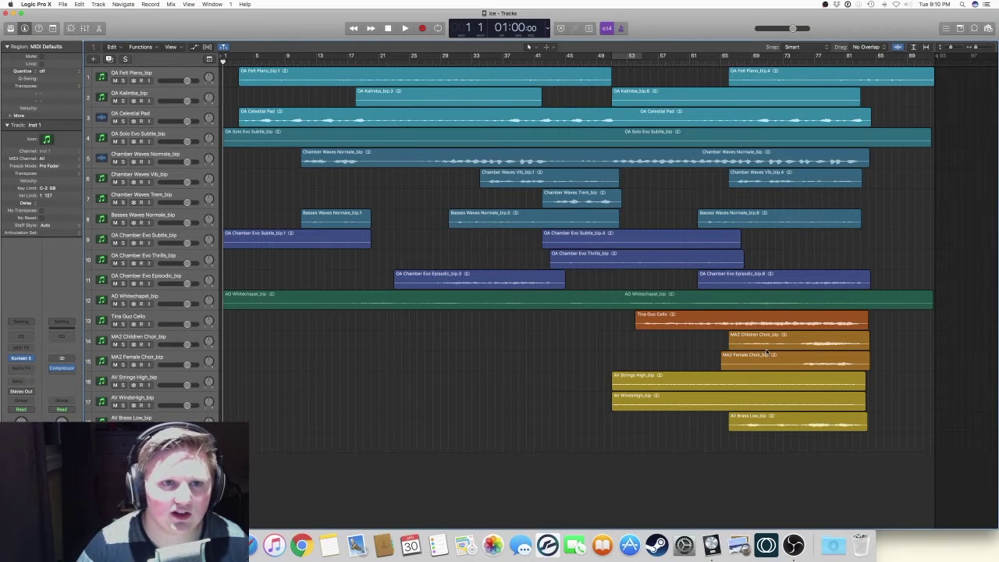
# Zoom the timeline in on about the first 25 bars and play the piece from the start
pyautogui.press('super+Right')
pyautogui.press('super+Right')
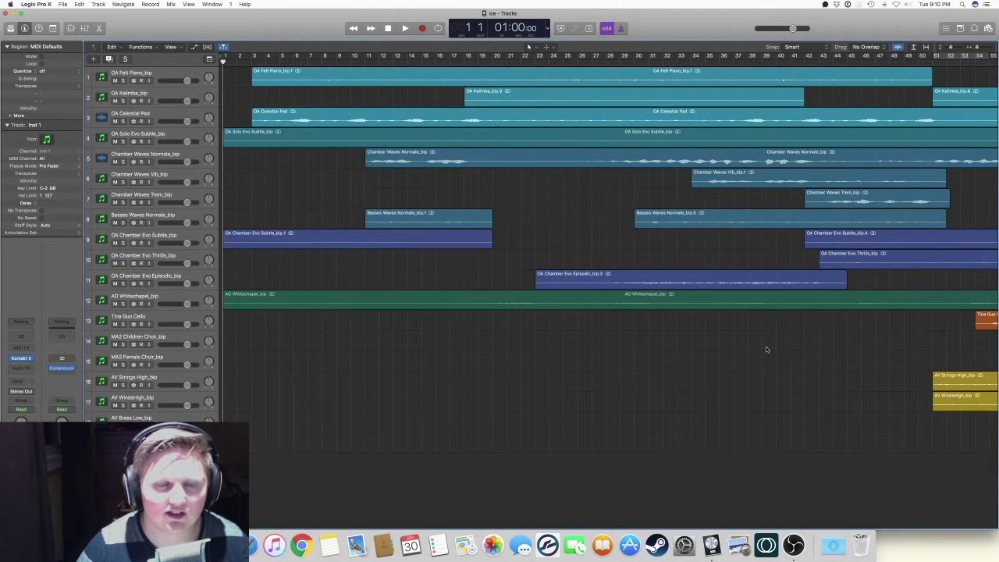
pyautogui.press('super+Right')
pyautogui.press('super+Right')
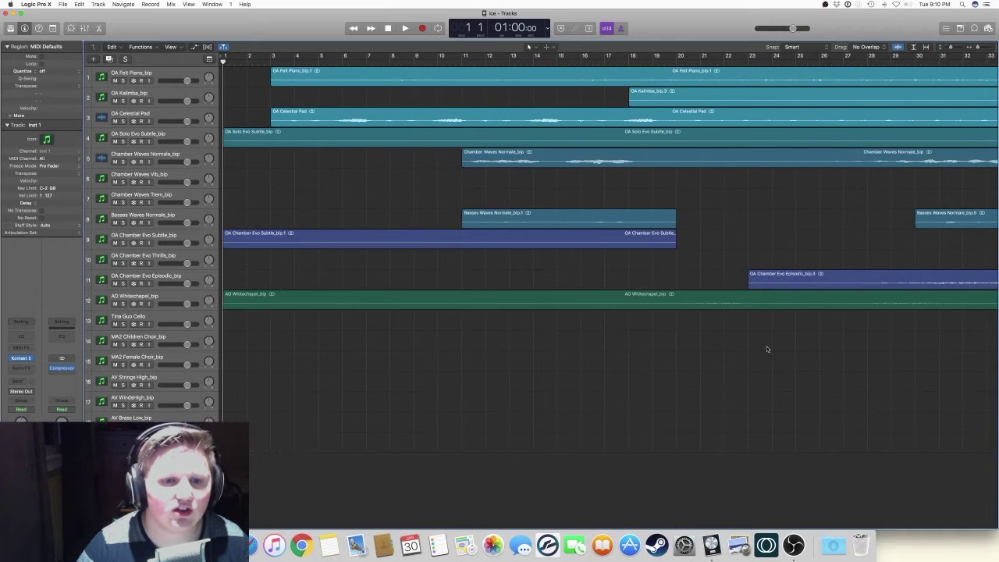
pyautogui.press('super+Right')
pyautogui.press('super+Right')
pyautogui.press('super+Left')
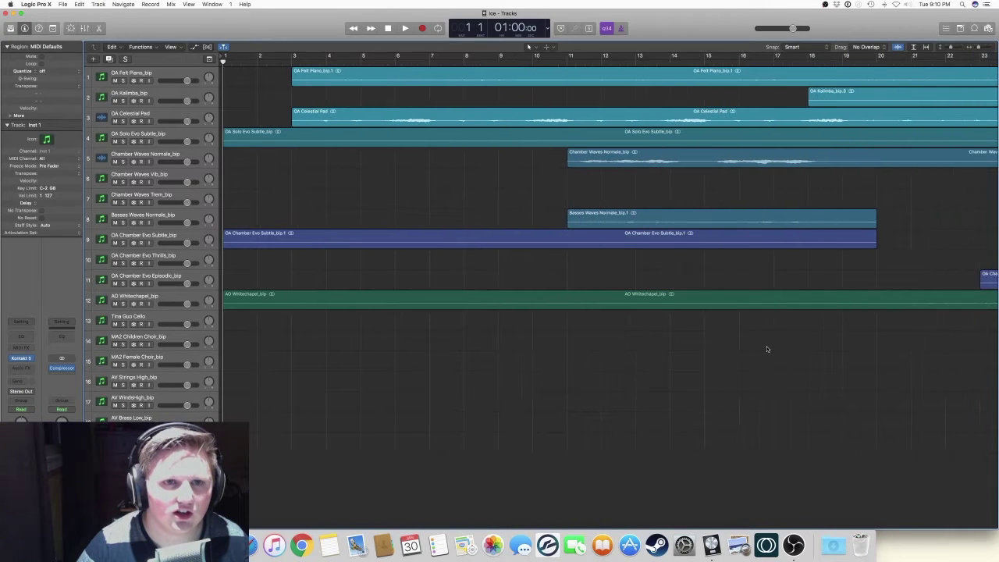
pyautogui.press('super+Left')
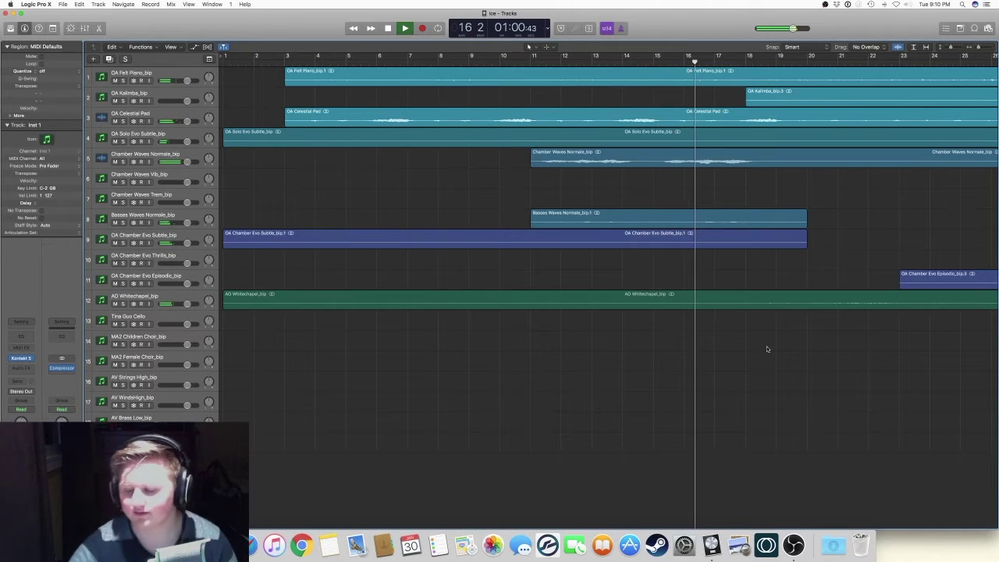
# Show the Flex controls on the tracks and hide the inspector
pyautogui.click(207, 47)
pyautogui.press('super+Down')
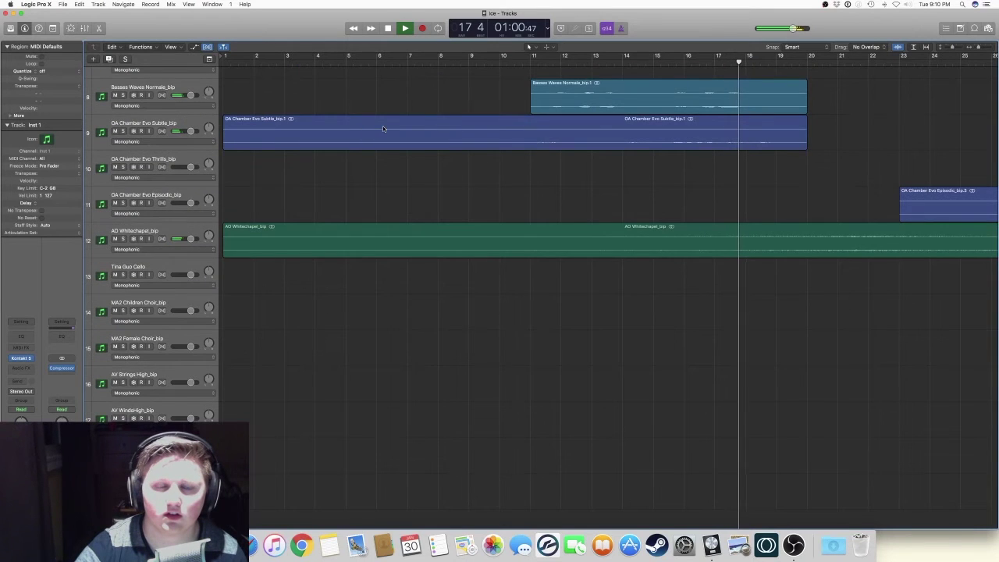
pyautogui.scroll(6, 383, 126)
pyautogui.scroll(2, 391, 128)
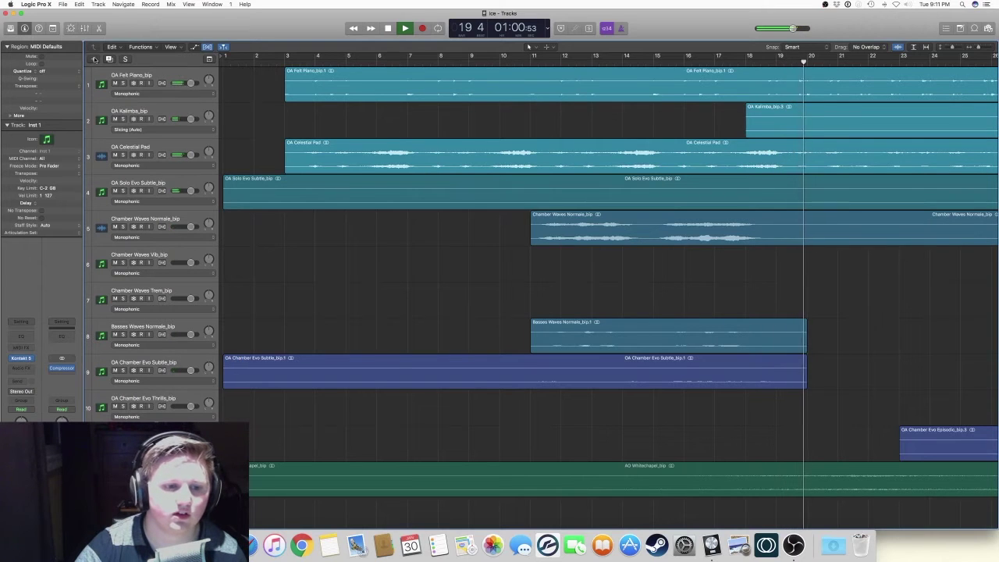
pyautogui.click(25, 29)
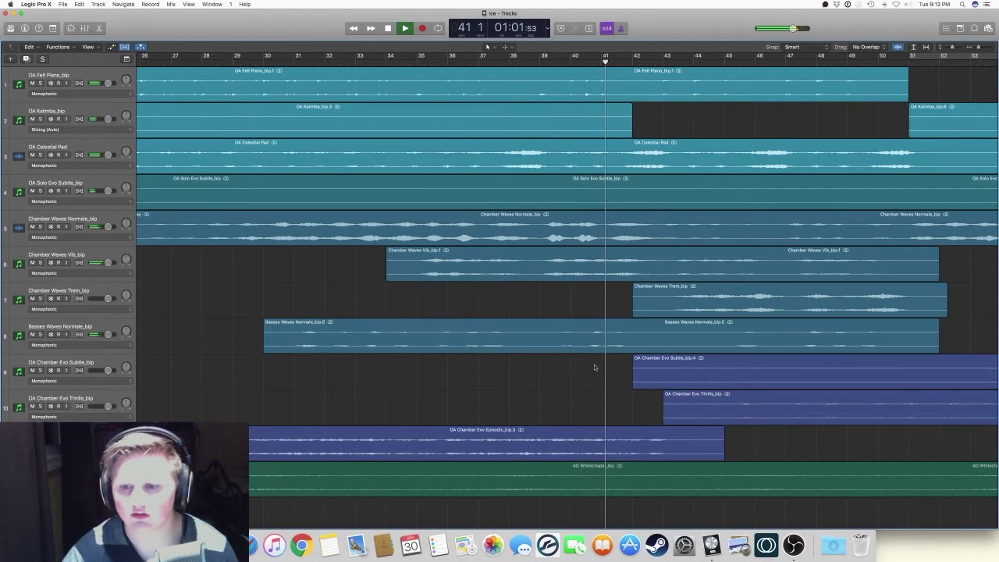
# Follow the playback from about bar 41 to bar 65, examining the string, cello, choir, winds and brass tracks
pyautogui.scroll(-1, 594, 369)
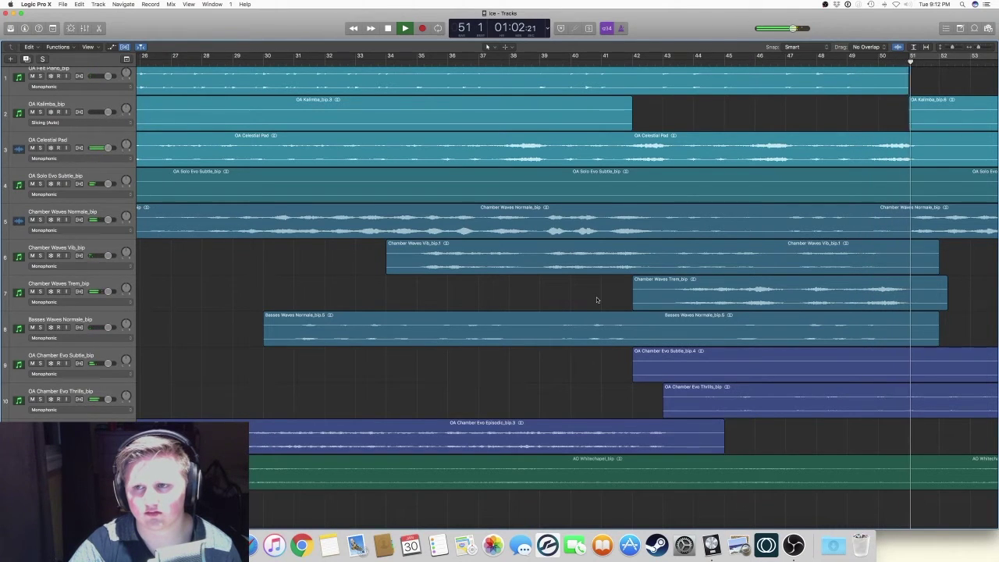
pyautogui.scroll(-5, 597, 300)
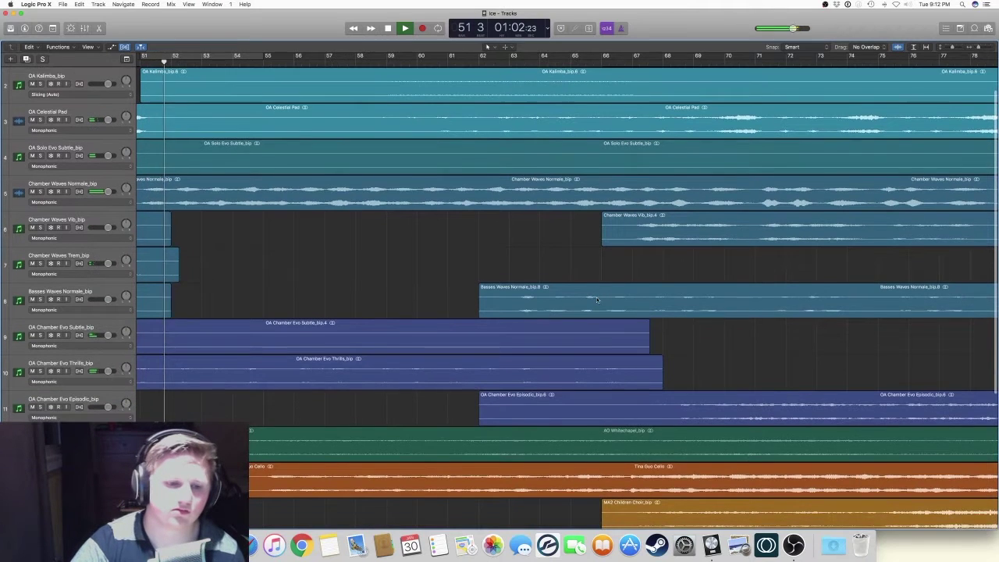
pyautogui.scroll(-3, 597, 300)
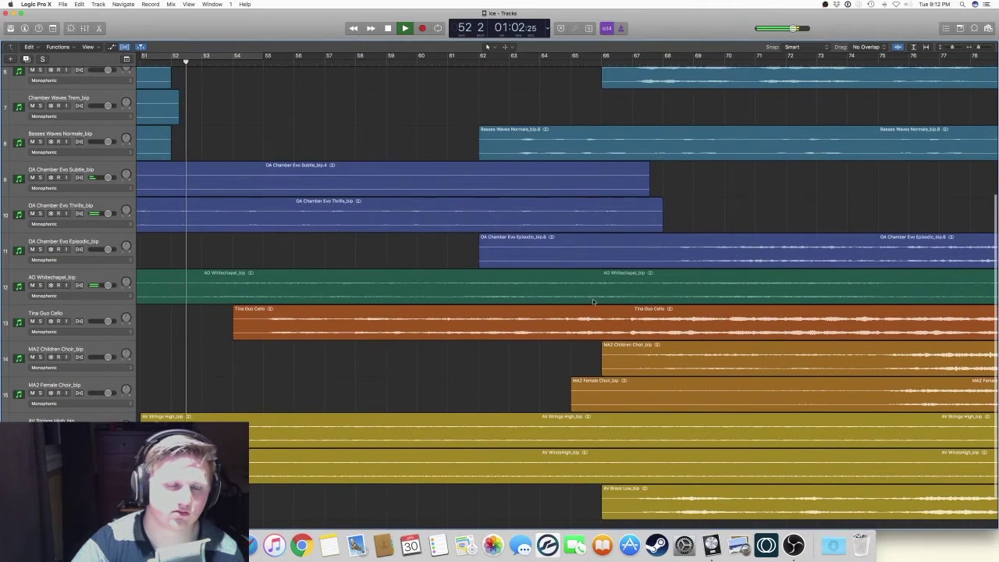
pyautogui.scroll(-2, 385, 349)
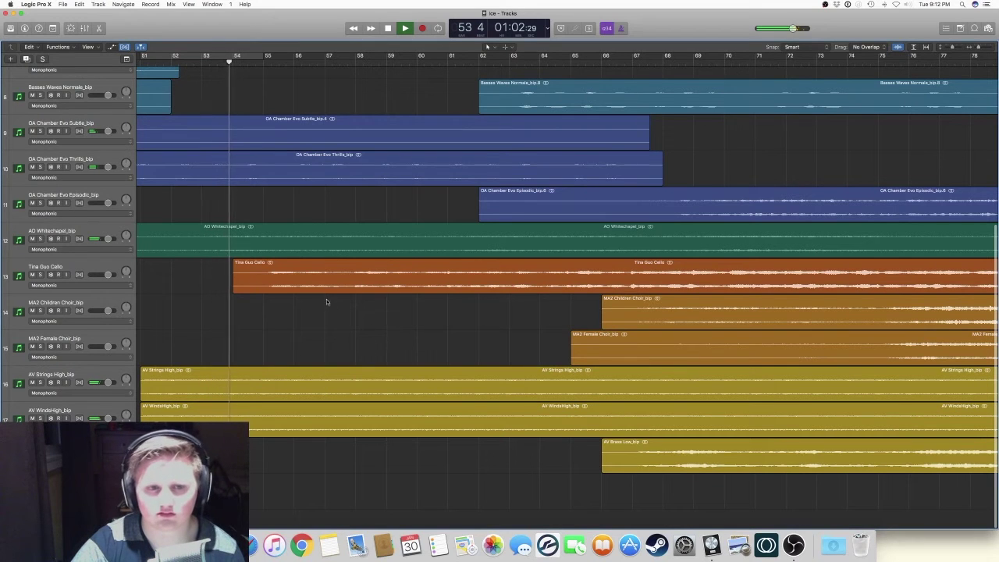
pyautogui.scroll(3, 327, 300)
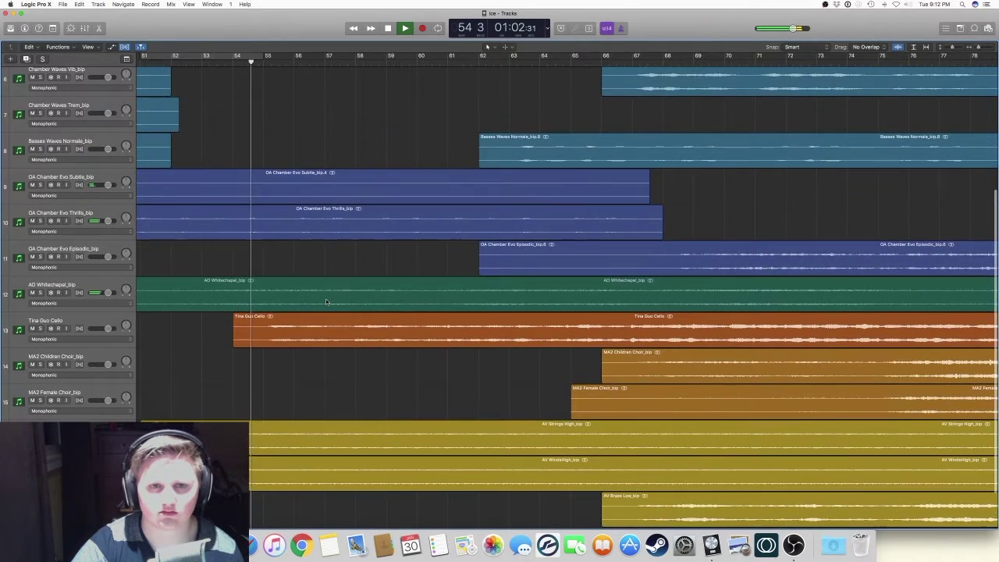
pyautogui.scroll(2, 327, 301)
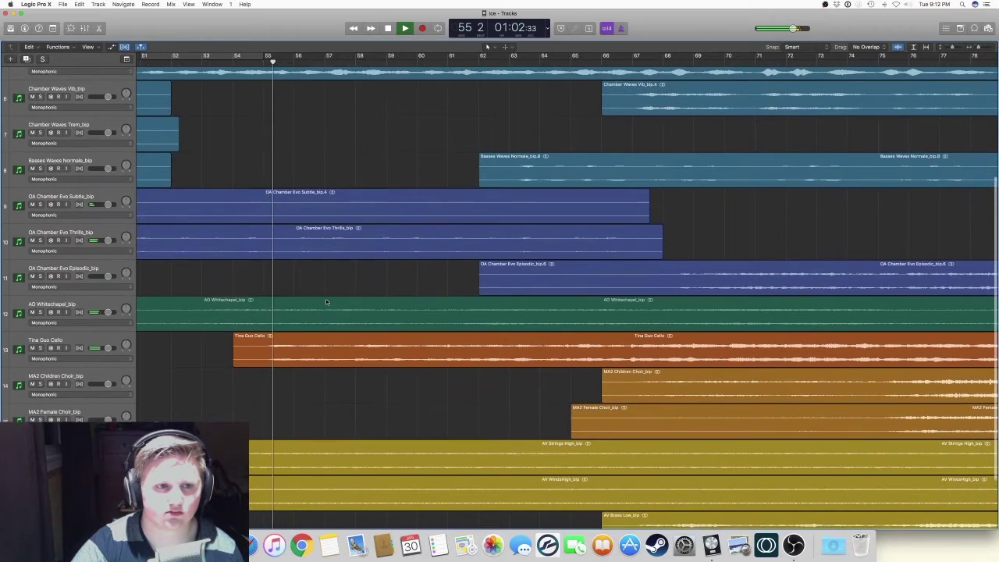
pyautogui.scroll(1, 326, 302)
pyautogui.scroll(2, 326, 302)
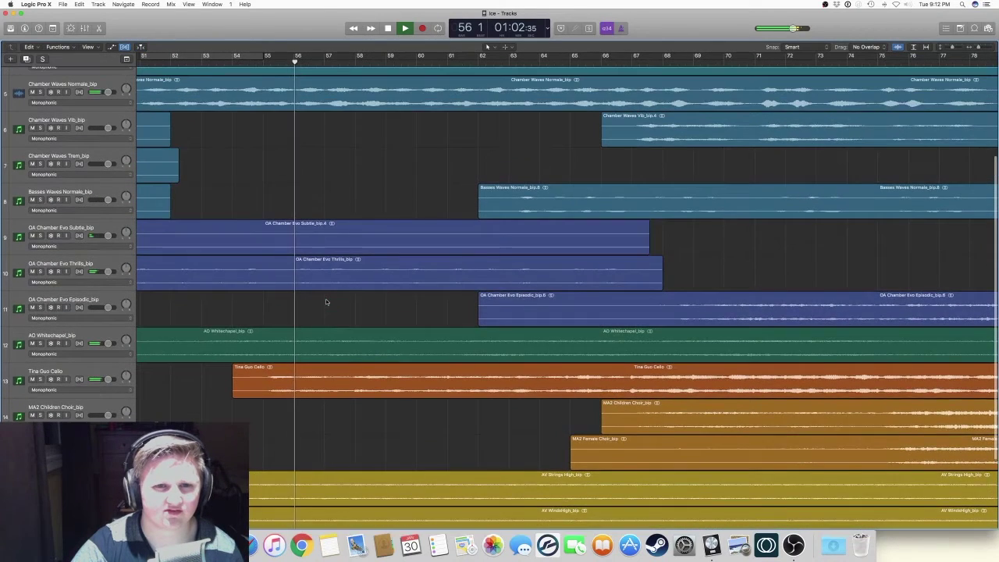
pyautogui.scroll(-2, 326, 302)
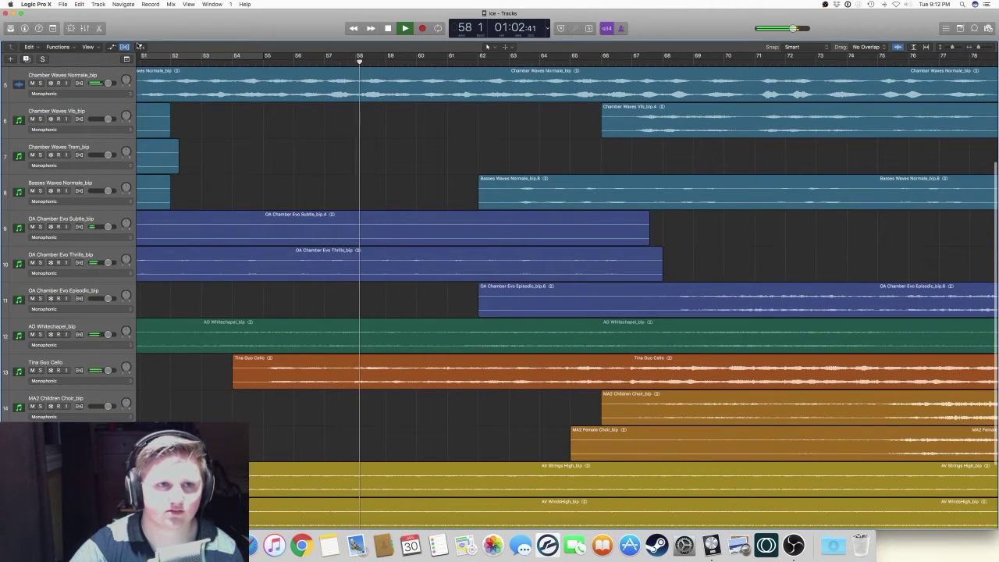
pyautogui.hscroll(5, 446, 199)
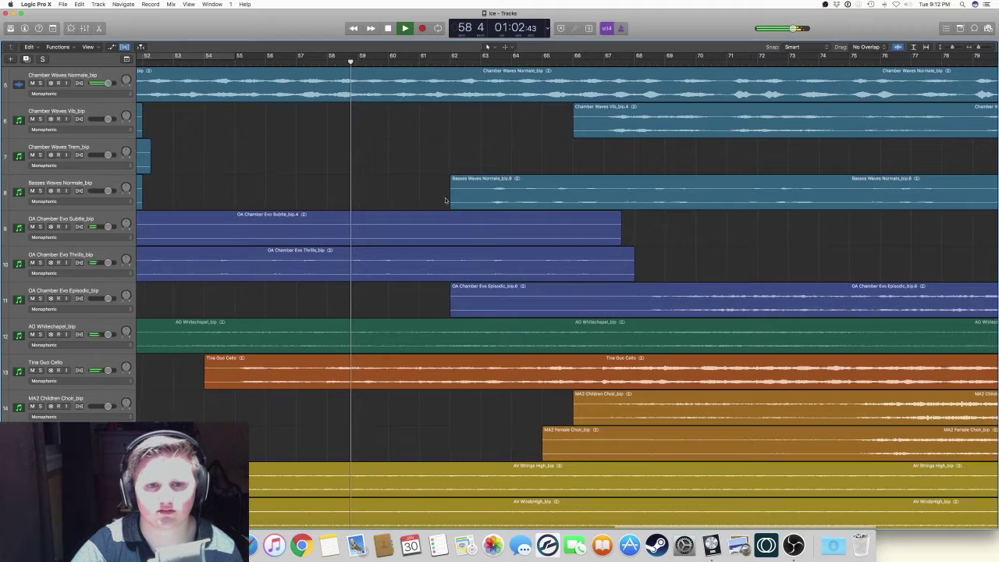
pyautogui.hscroll(4, 445, 197)
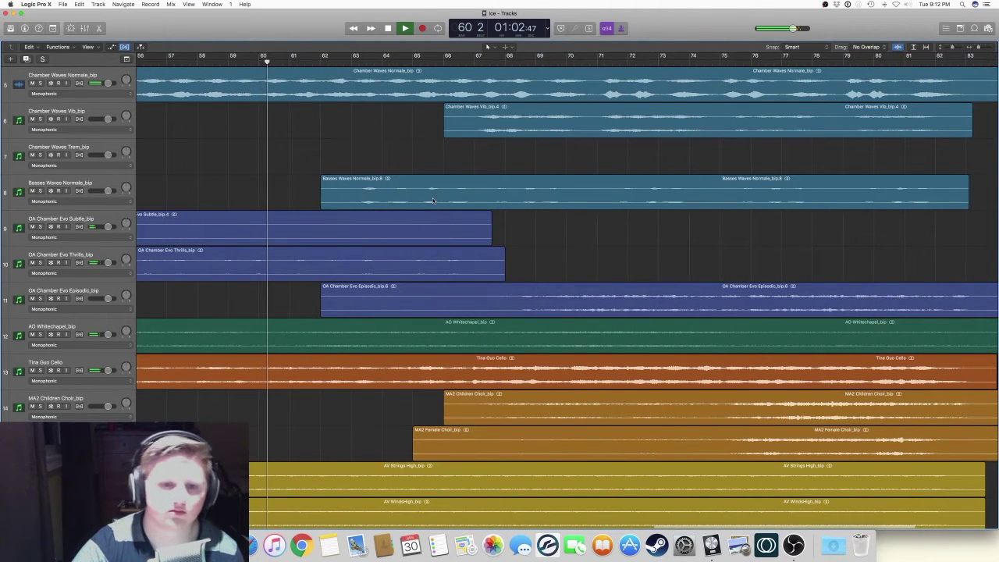
pyautogui.scroll(-1, 434, 200)
pyautogui.scroll(-3, 434, 200)
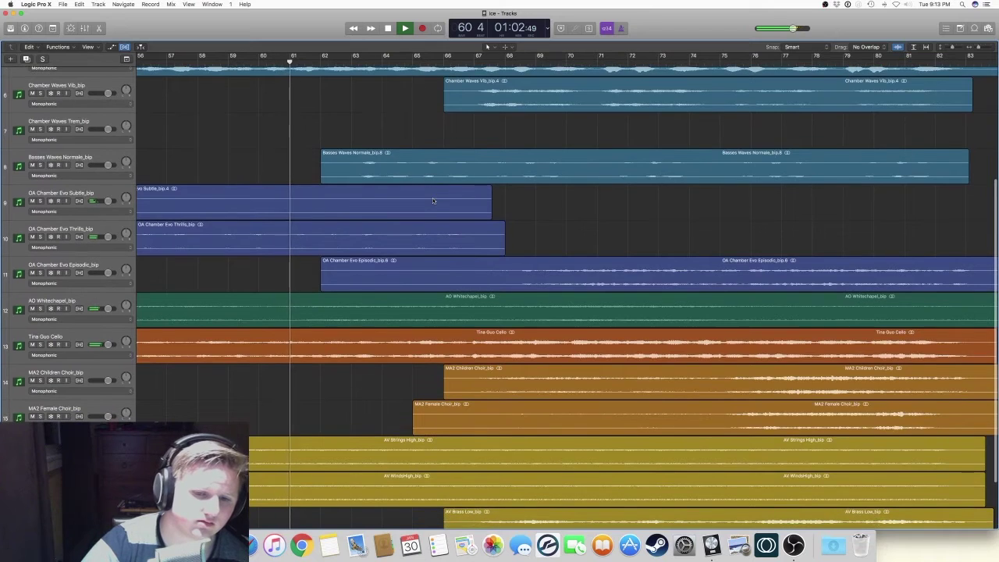
pyautogui.scroll(1, 433, 200)
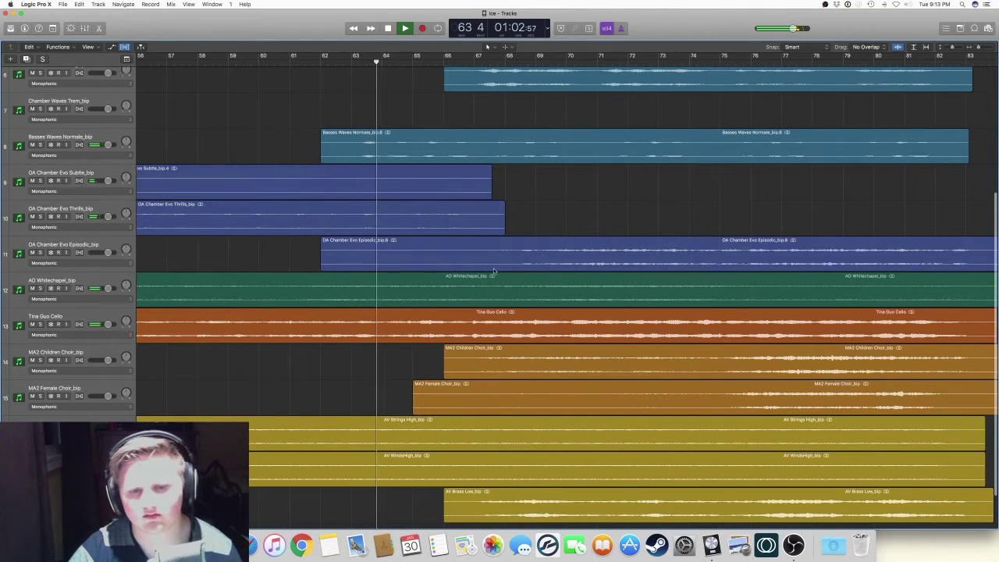
pyautogui.scroll(4, 528, 233)
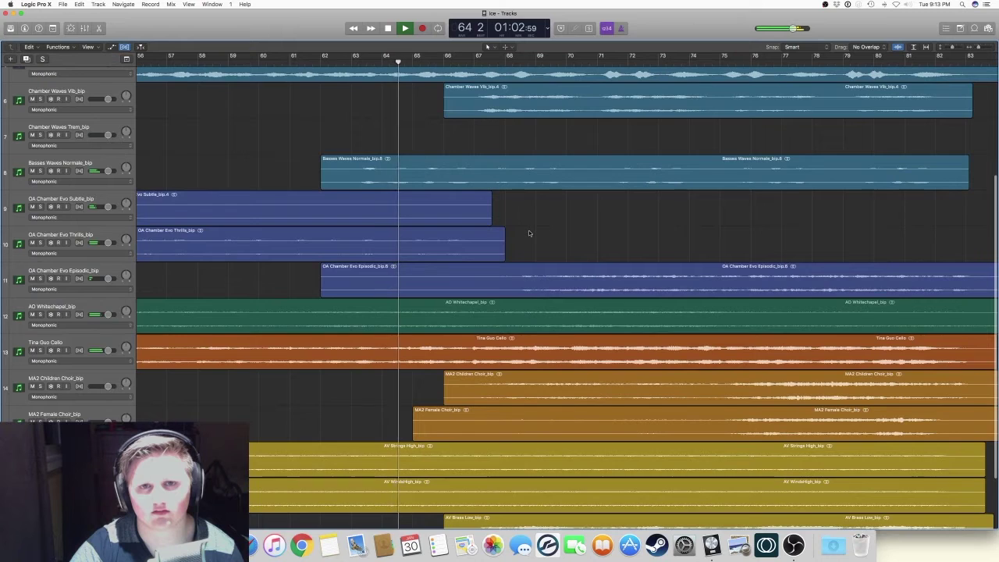
pyautogui.scroll(2, 529, 233)
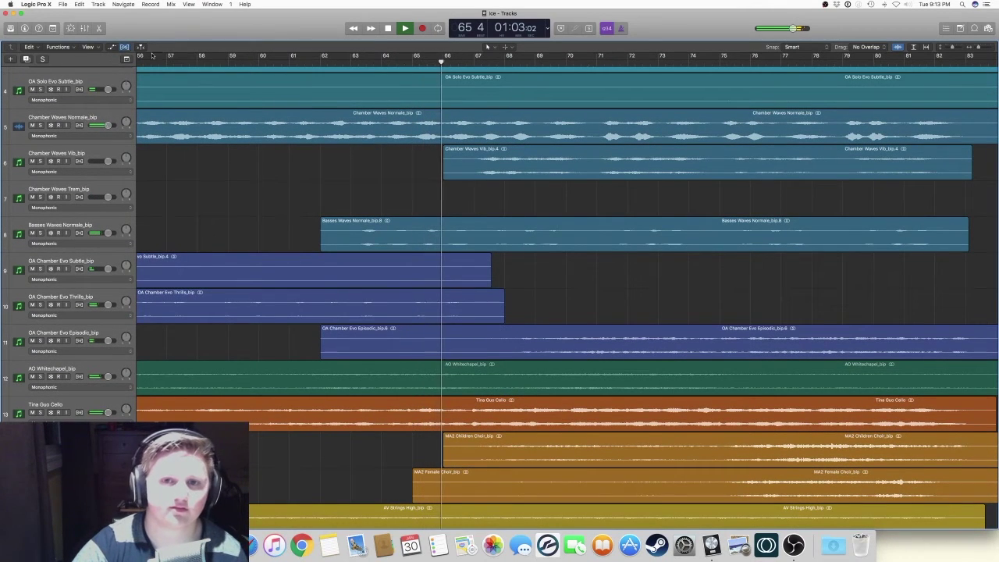
# Turn off the Flex controls so all tracks fit, and follow the playback through the final section of the piece
pyautogui.press('super+Up')
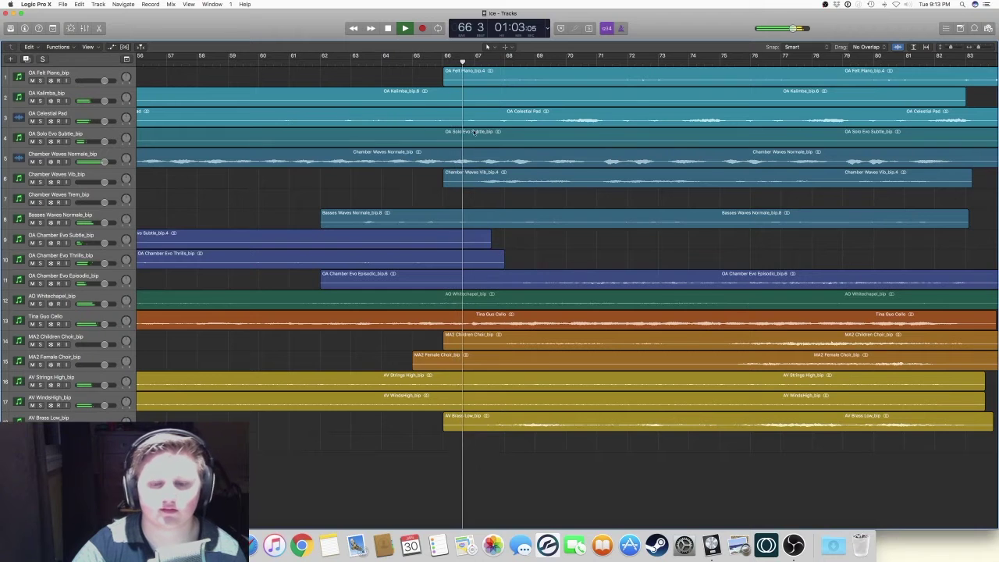
pyautogui.hscroll(5, 473, 132)
pyautogui.hscroll(2, 473, 132)
pyautogui.hscroll(-2, 473, 132)
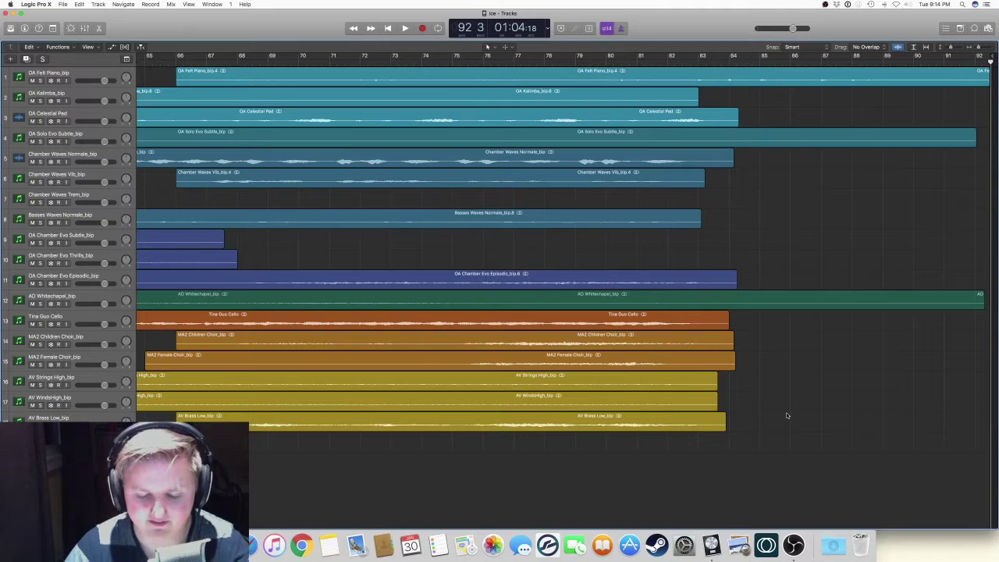
# Return the playhead to bar 1 and fit the whole arrangement in the timeline
pyautogui.press('space')
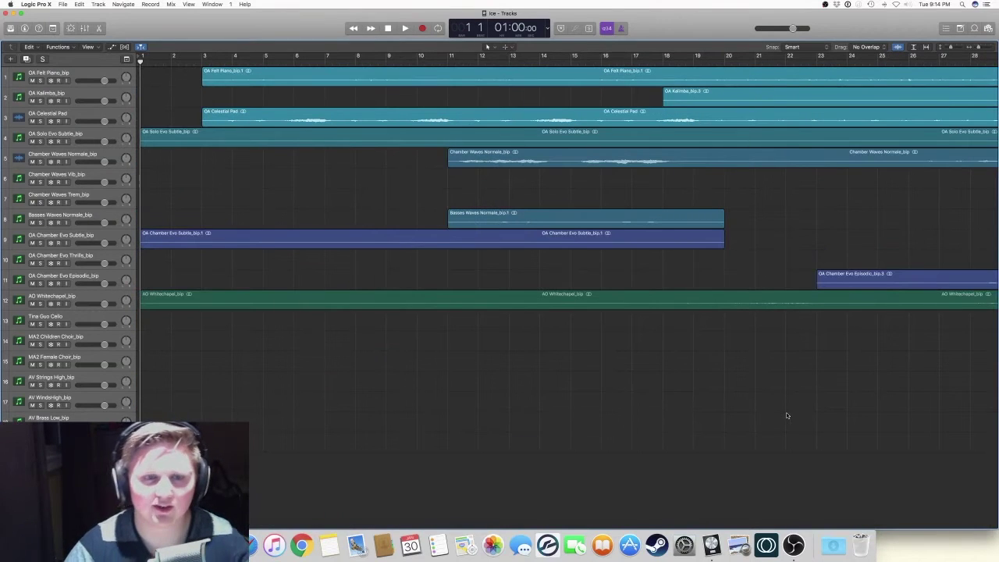
pyautogui.press('z')
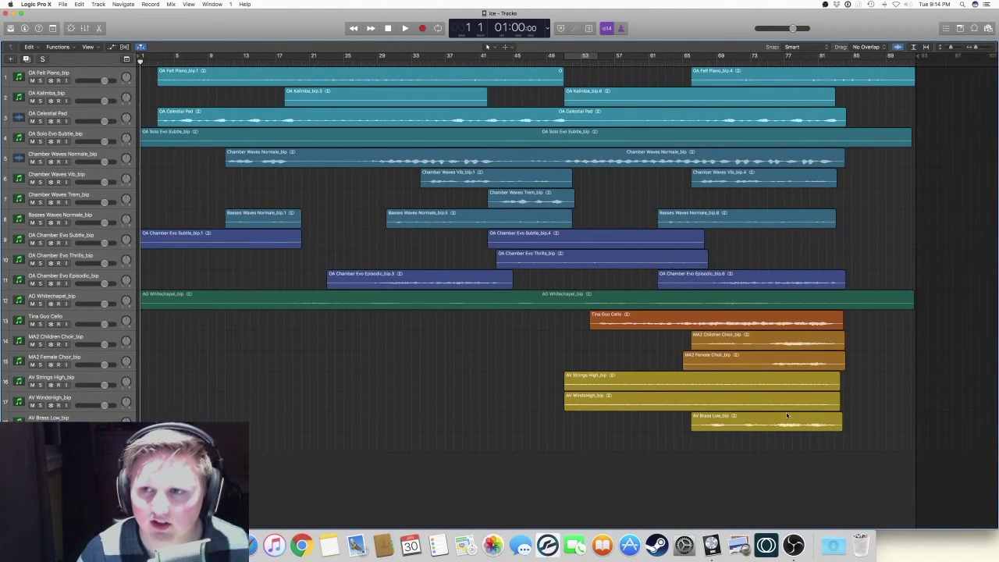
# Solo the OA Felt Piano track and clear the solo
pyautogui.click(41, 81)
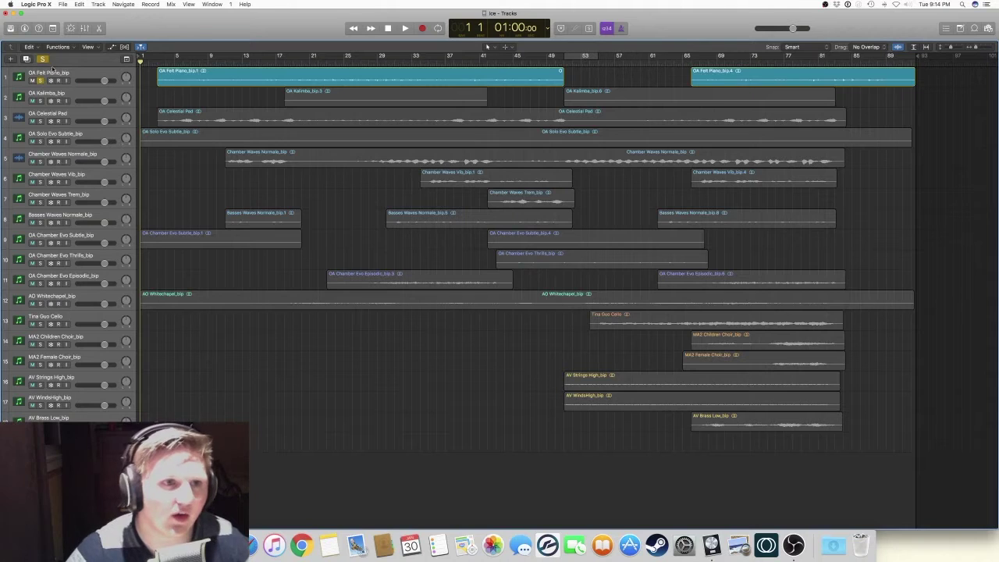
pyautogui.click(45, 59)
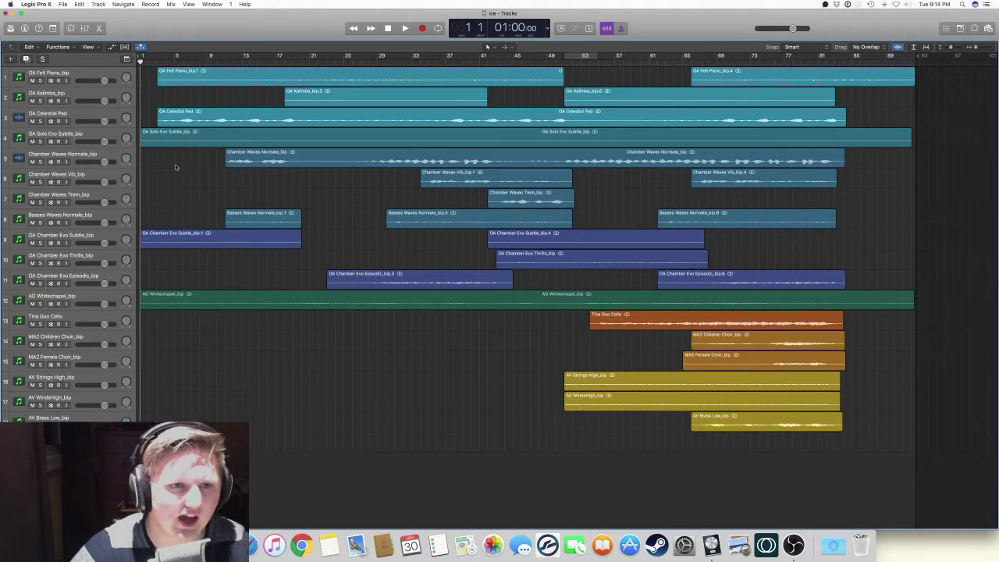
# Highlight the regions of tracks 1 to 11 and those from the cello track down to AV Brass Low, clearing each selection
pyautogui.moveTo(153, 76); pyautogui.dragTo(712, 279)
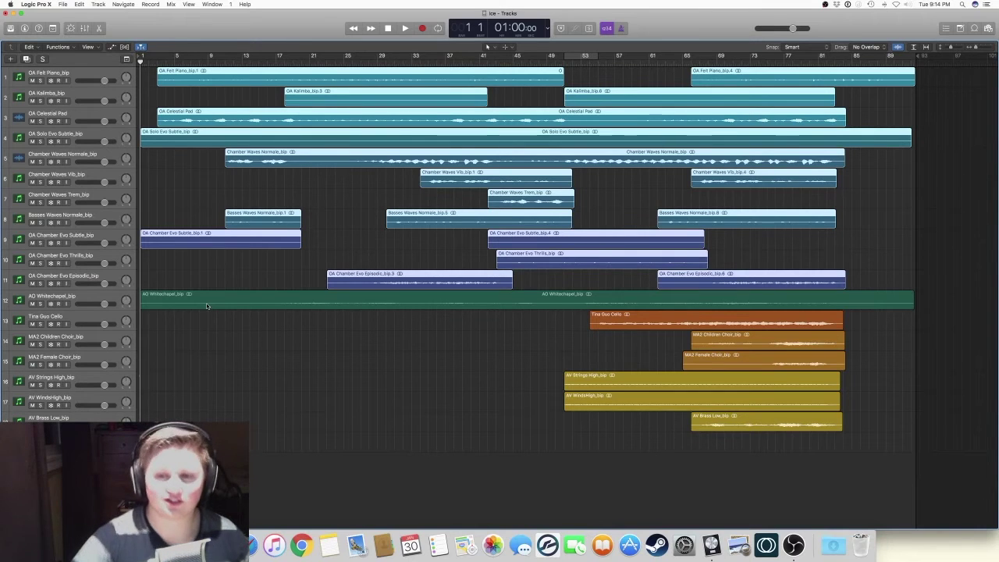
pyautogui.click(415, 342)
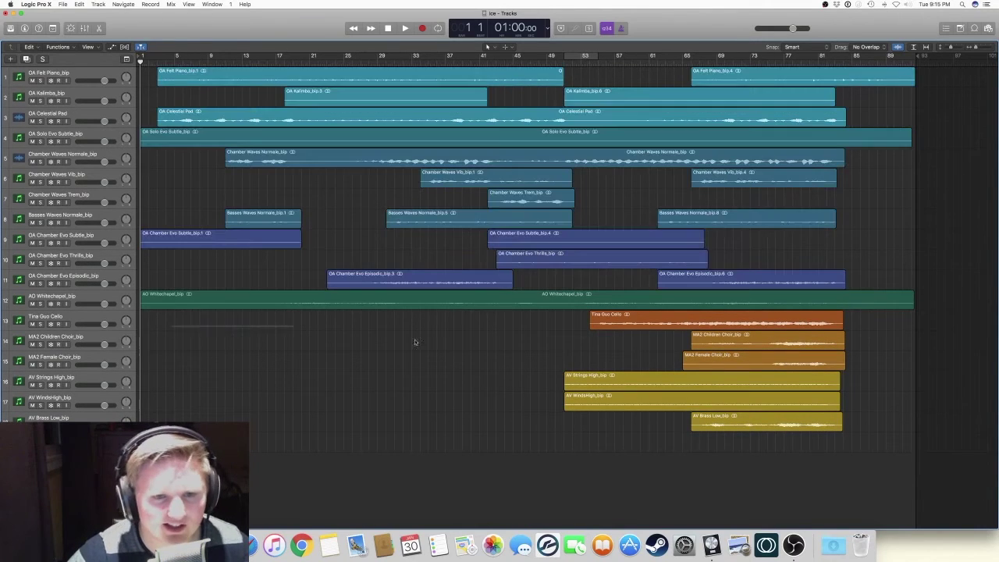
pyautogui.moveTo(525, 348); pyautogui.dragTo(673, 454)
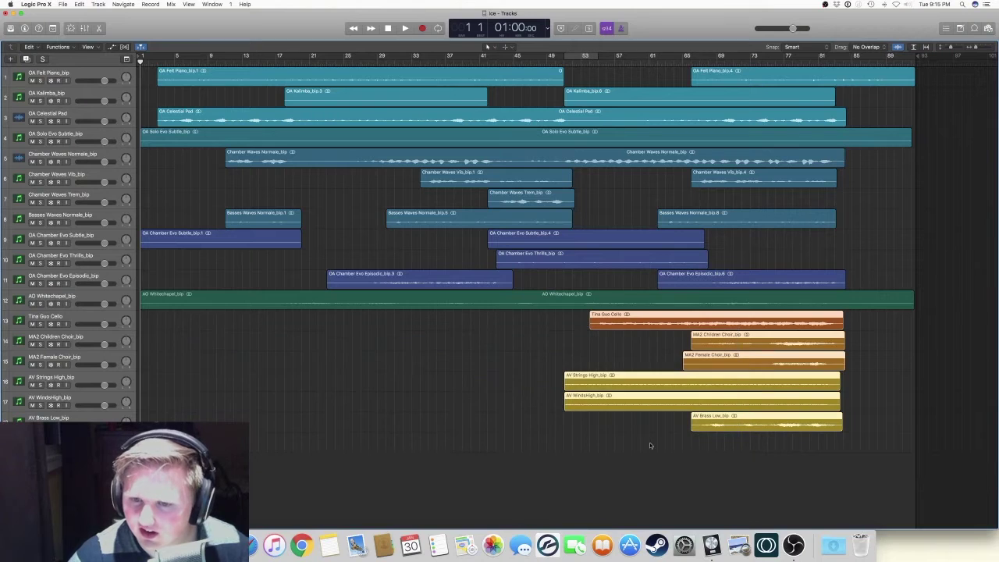
pyautogui.click(568, 438)
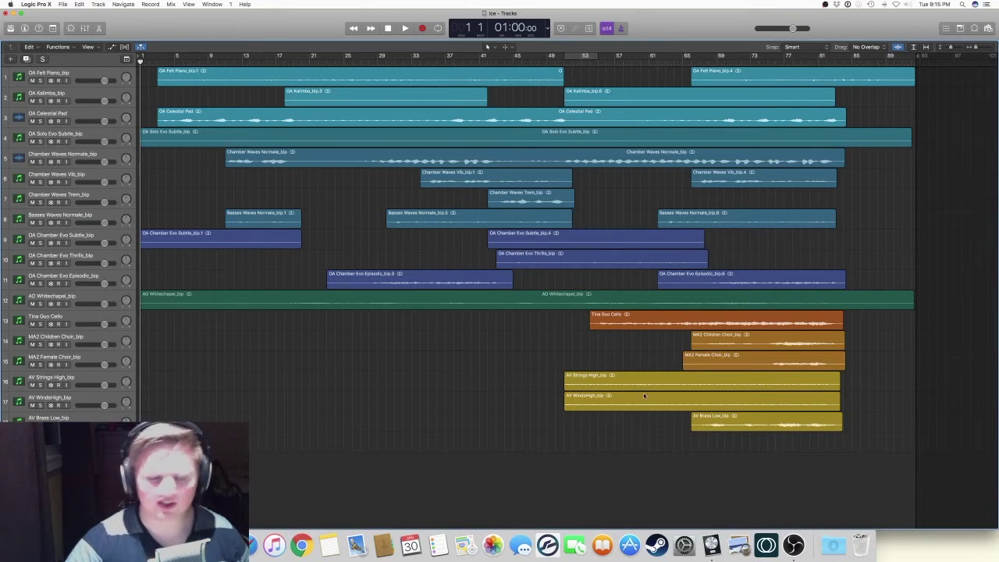
# Select the OA Felt Piano track and place the playhead at the start of its first region, bar 3
pyautogui.click(72, 70)
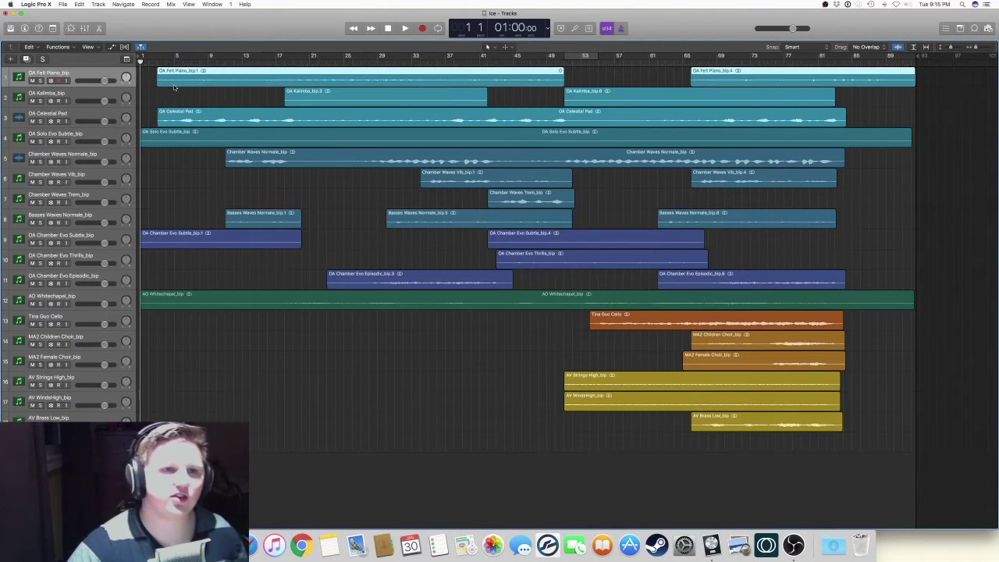
pyautogui.click(156, 63)
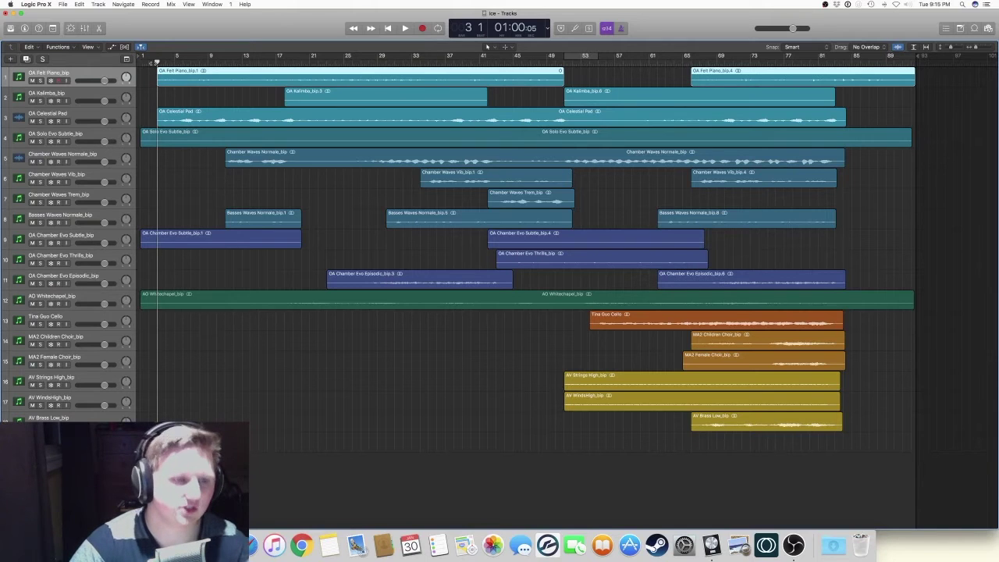
# Solo and play the OA Felt Piano track from bar 3, and open the Kontakt 5 instrument on Inst 1
pyautogui.hotkey('ctrl', 's')
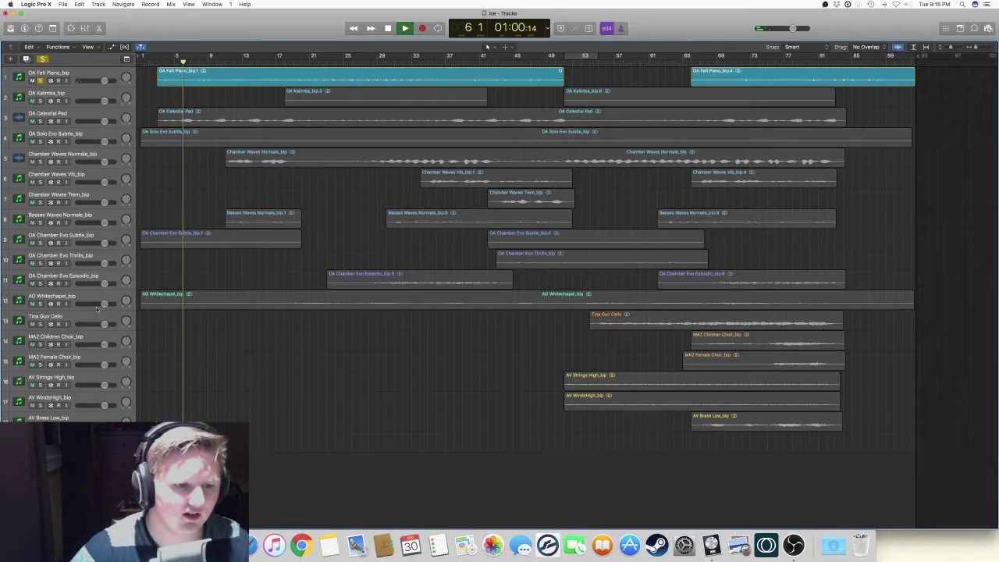
pyautogui.press('i')
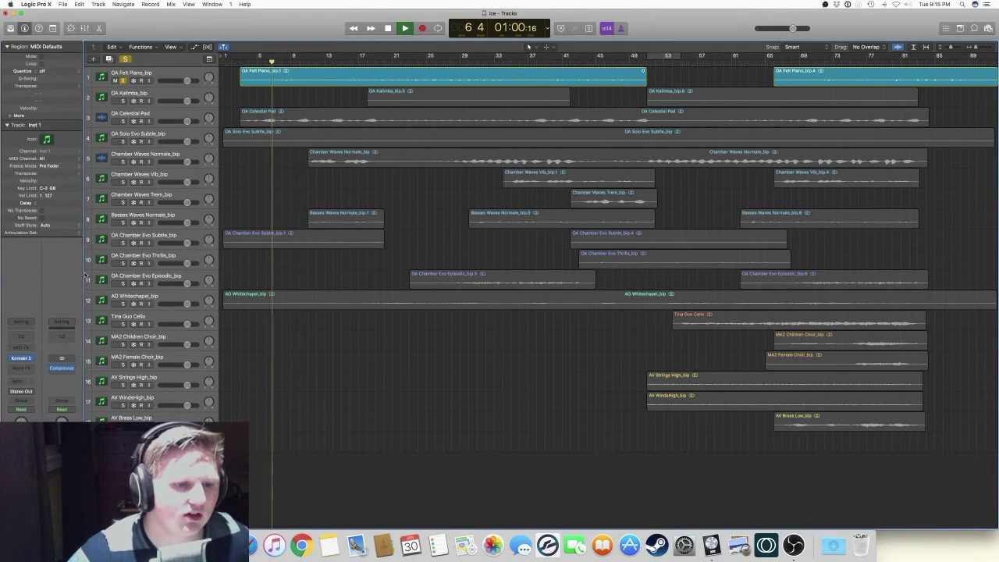
pyautogui.click(21, 359)
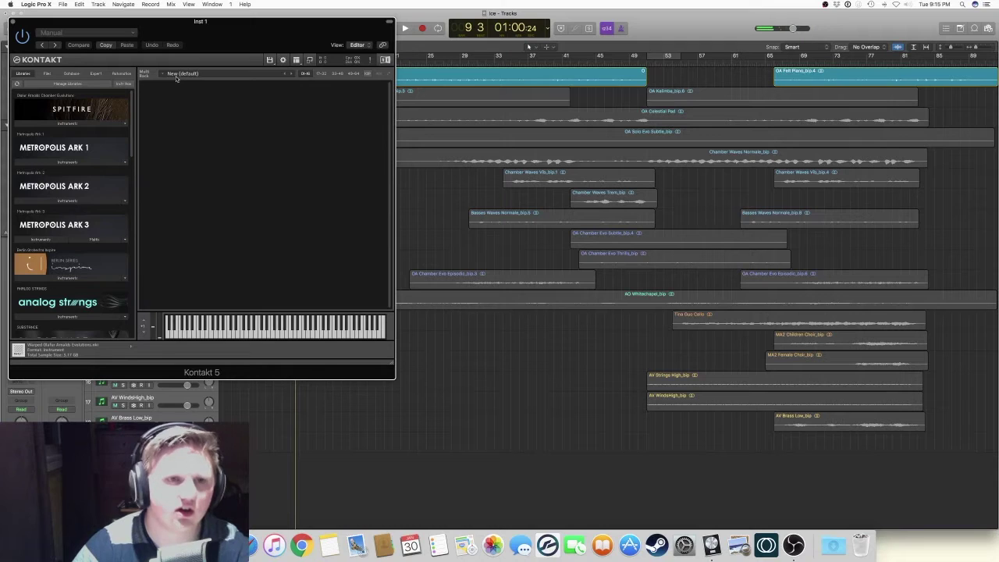
# Try to load a Felt Grand Piano patch from Kontakt's quickload instruments and close the Kontakt window
pyautogui.click(163, 74)
pyautogui.moveTo(169, 81)
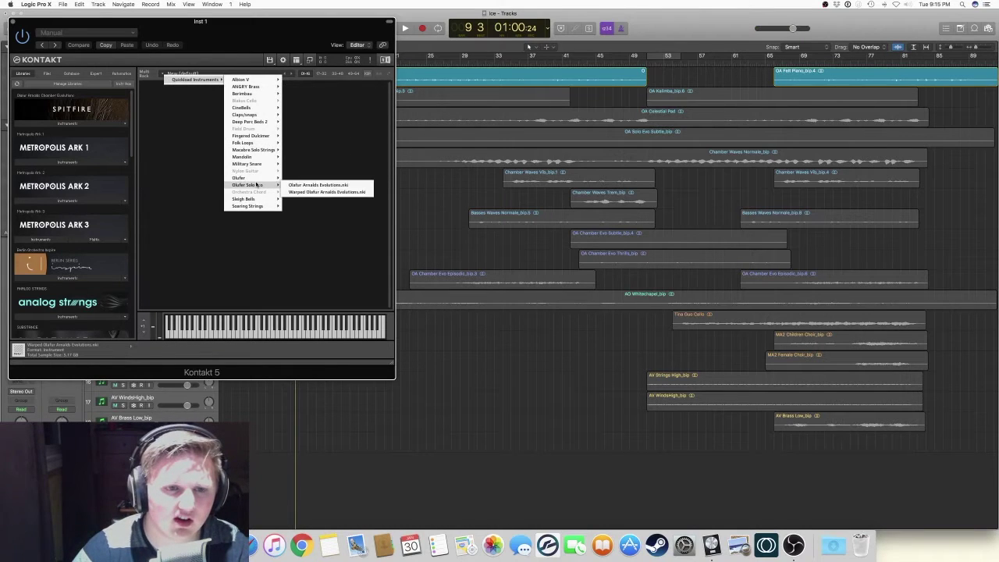
pyautogui.moveTo(254, 182)
pyautogui.moveTo(300, 181)
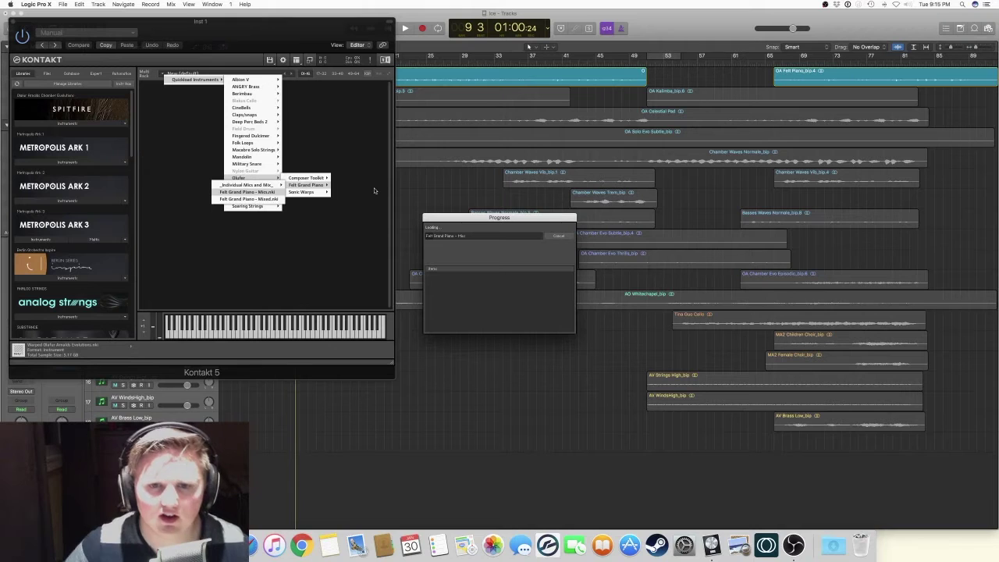
pyautogui.moveTo(249, 25); pyautogui.dragTo(427, 167)
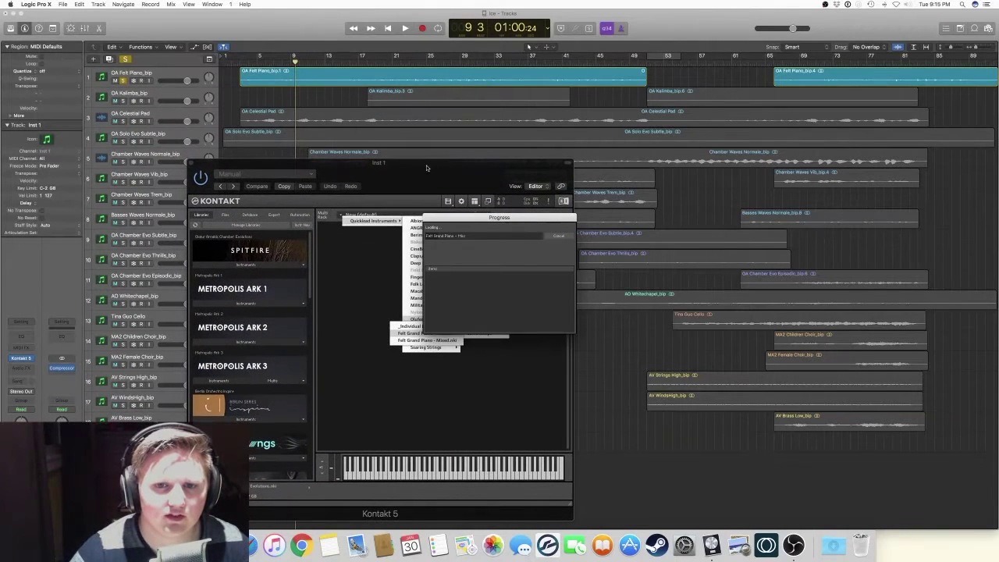
pyautogui.click(555, 237)
pyautogui.click(193, 164)
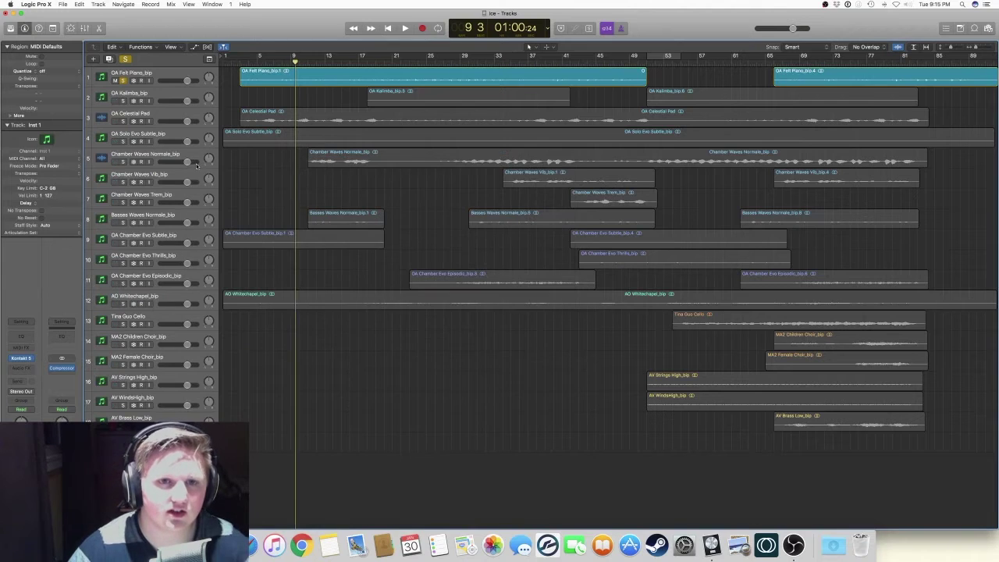
# Listen to the soloed felt piano from about bars 19, 29, 39 and 83, and stop playback
pyautogui.click(373, 61)
pyautogui.press('space')
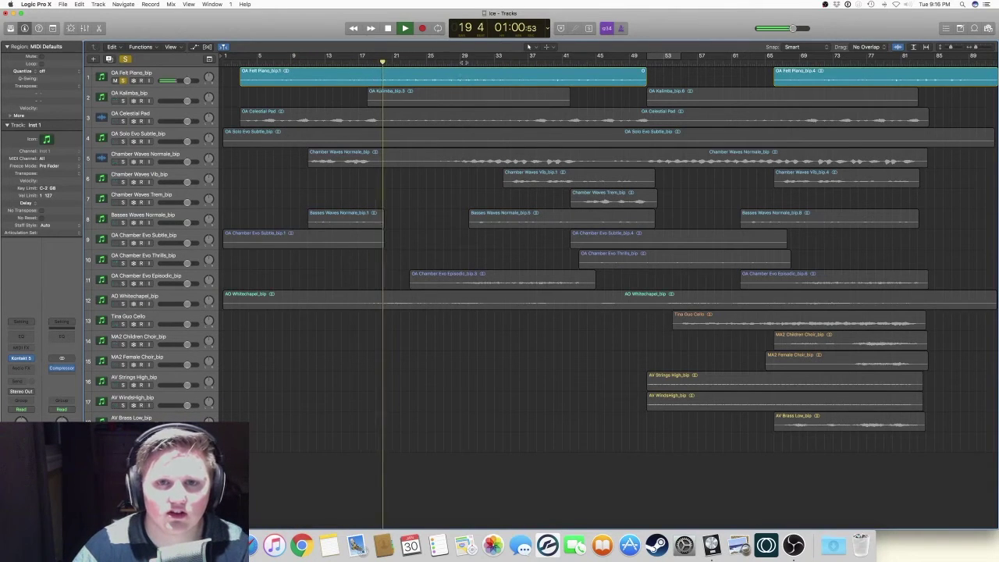
pyautogui.click(461, 61)
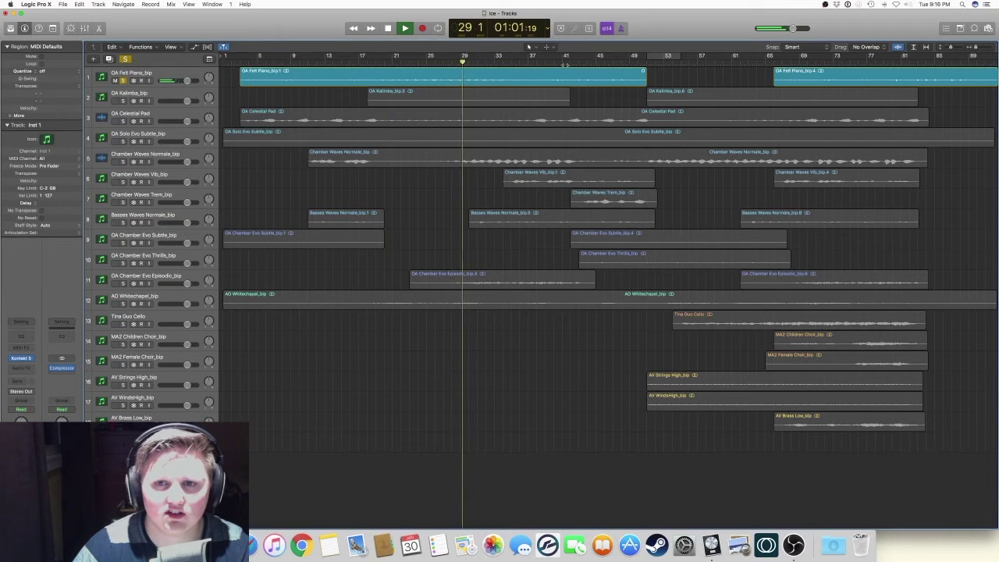
pyautogui.click(545, 61)
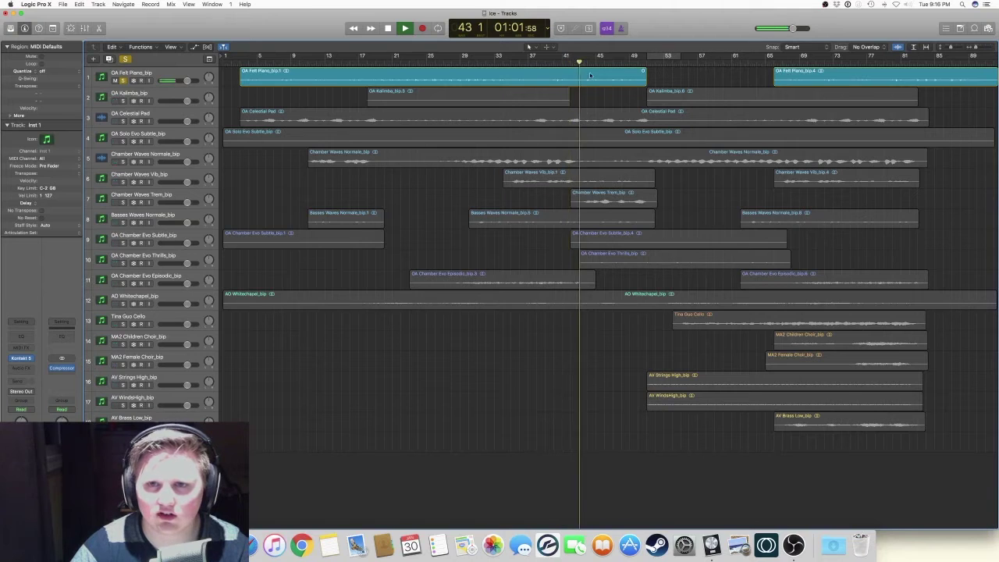
pyautogui.hscroll(2, 617, 76)
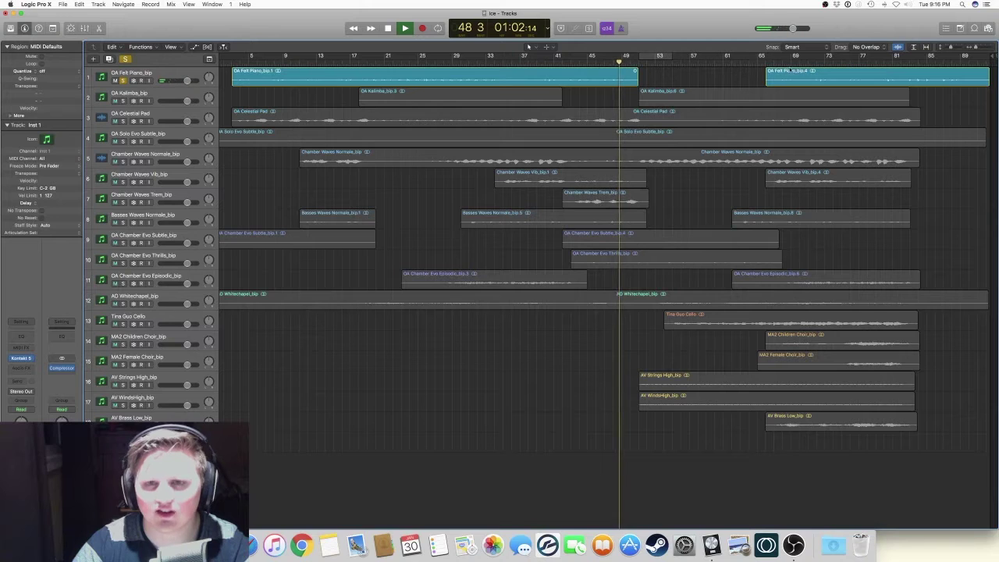
pyautogui.click(911, 61)
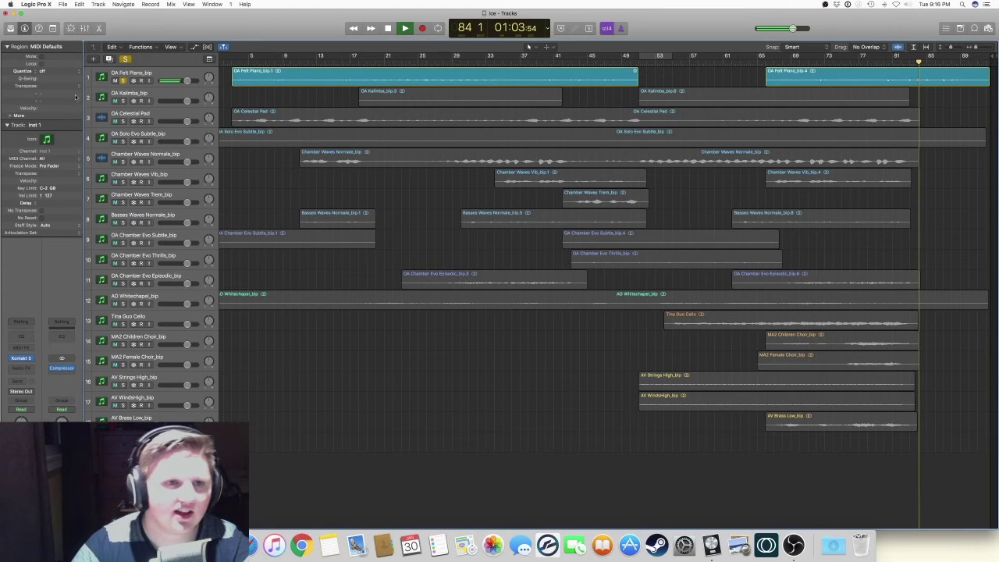
pyautogui.press('space')
# Solo and play the OA Kalimba track in both its regions, briefly adding the felt piano for comparison
pyautogui.click(274, 100)
pyautogui.hotkey('shift', 'space')
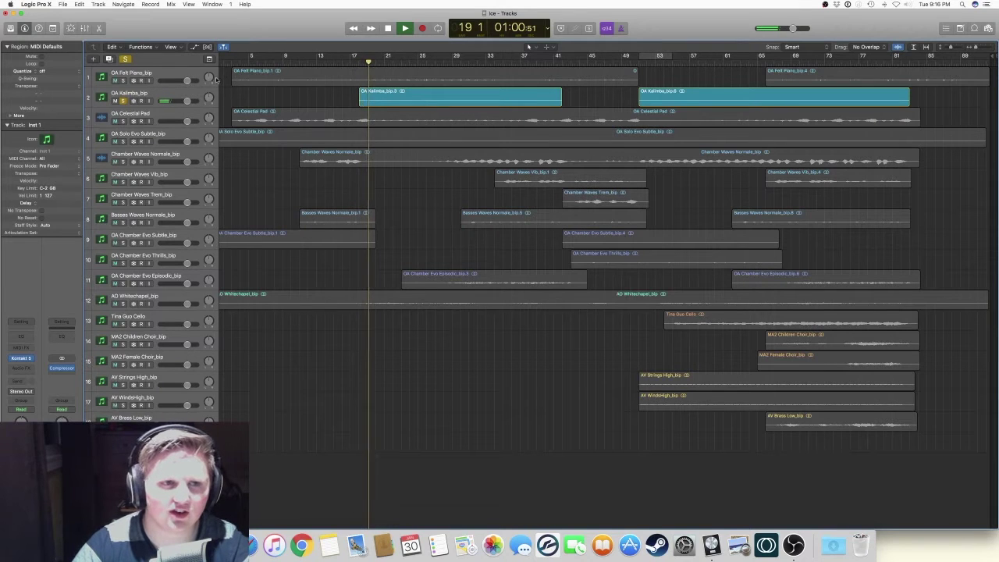
pyautogui.keyDown('shift'); pyautogui.click(127, 82); pyautogui.keyUp('shift')
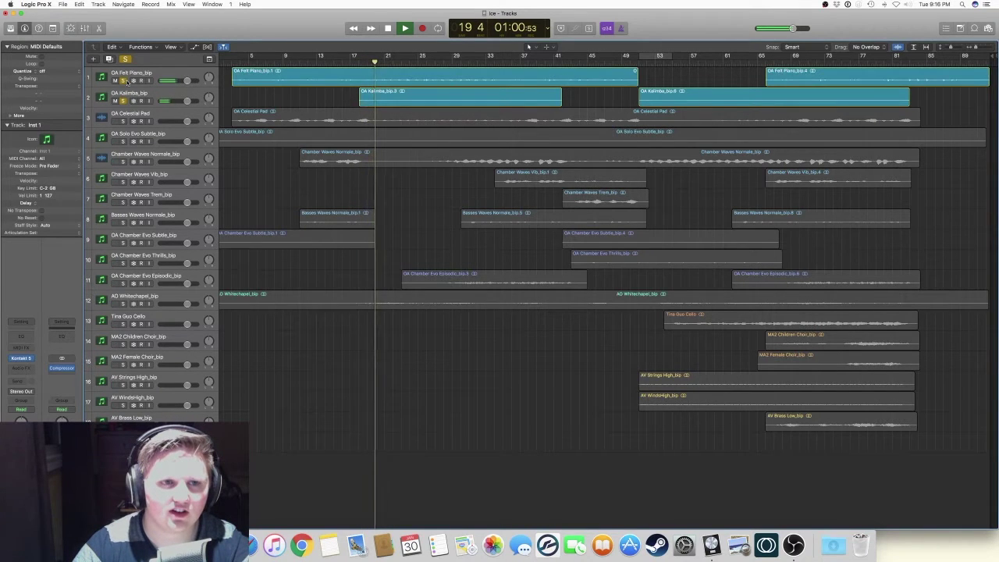
pyautogui.keyDown('shift'); pyautogui.click(127, 82); pyautogui.keyUp('shift')
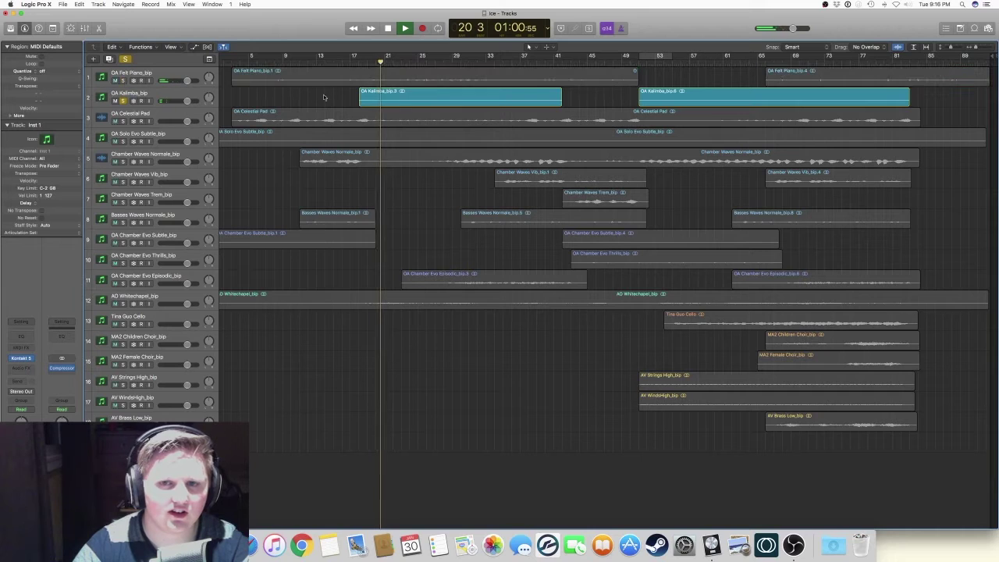
pyautogui.click(448, 56)
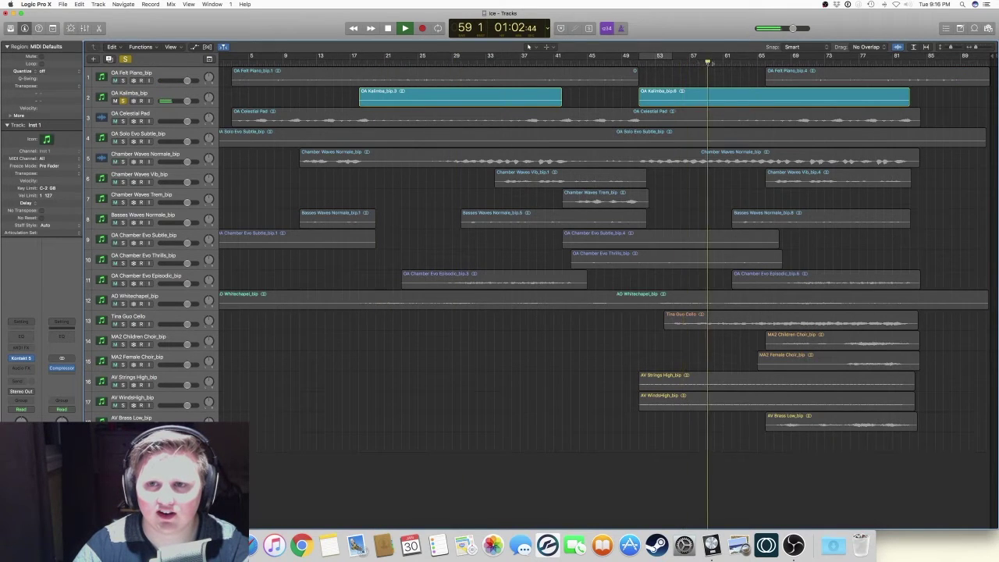
# Compare the kalimba with the full mix by toggling its solo, stop playback and leave the solo cleared
pyautogui.click(122, 101)
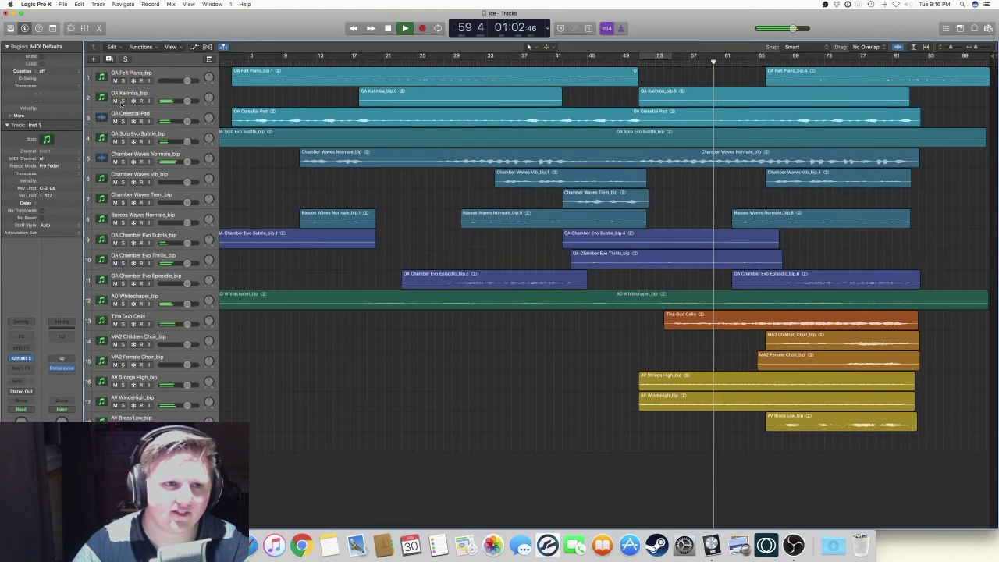
pyautogui.click(123, 101)
pyautogui.press('space')
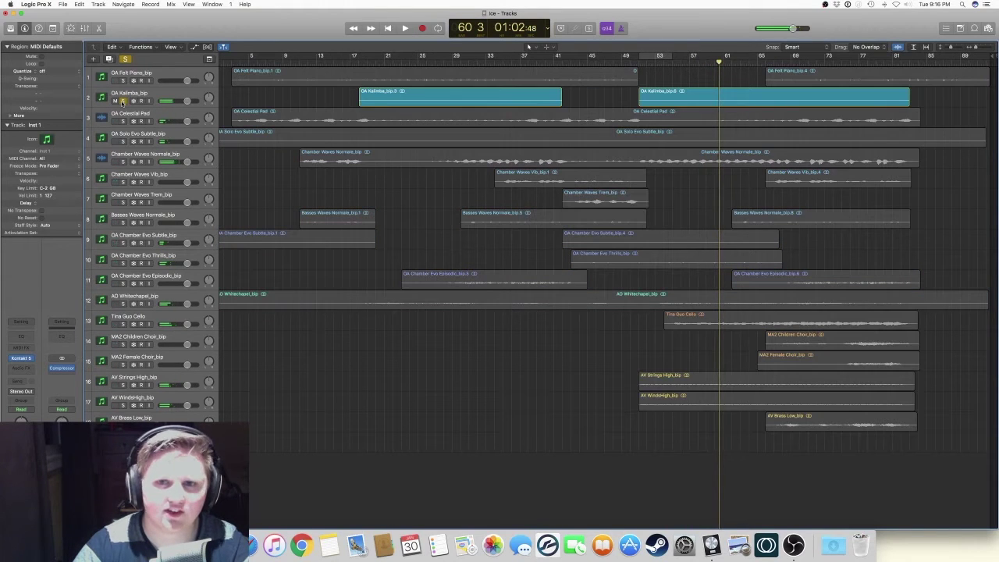
pyautogui.click(122, 101)
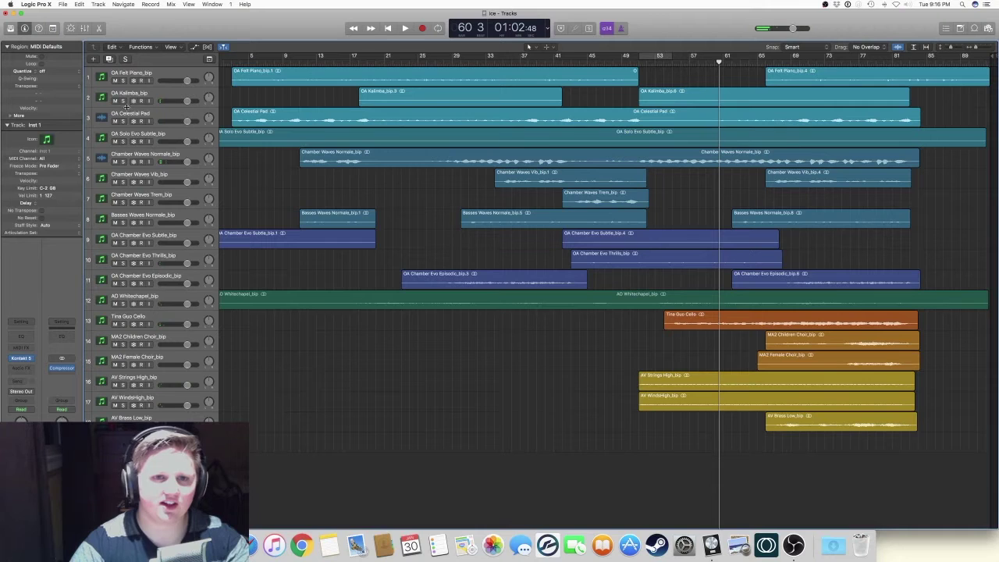
# Solo the OA Celestial Pad track, play it from the start of its region, stop playback and clear the solo
pyautogui.click(122, 121)
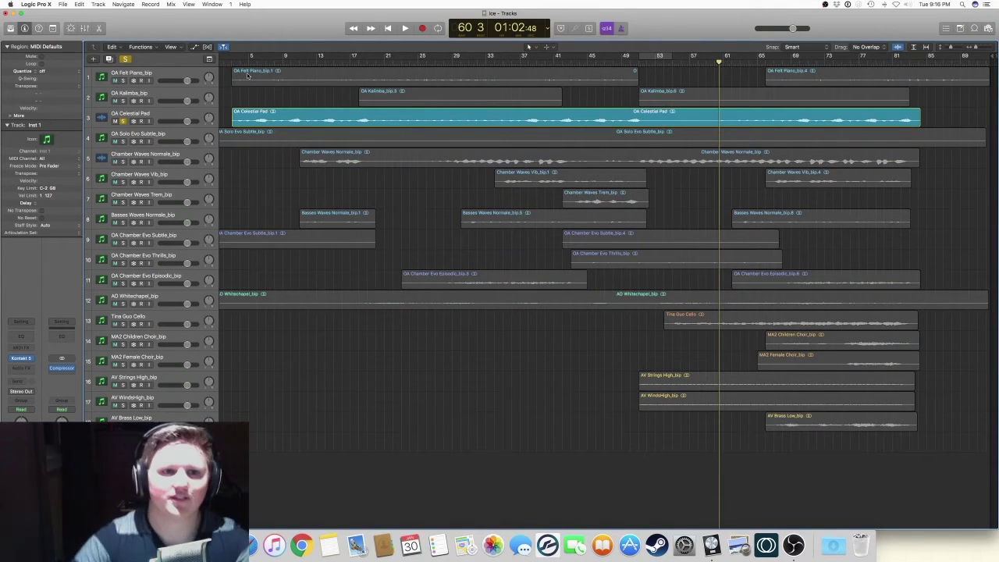
pyautogui.press('Return')
pyautogui.press('space')
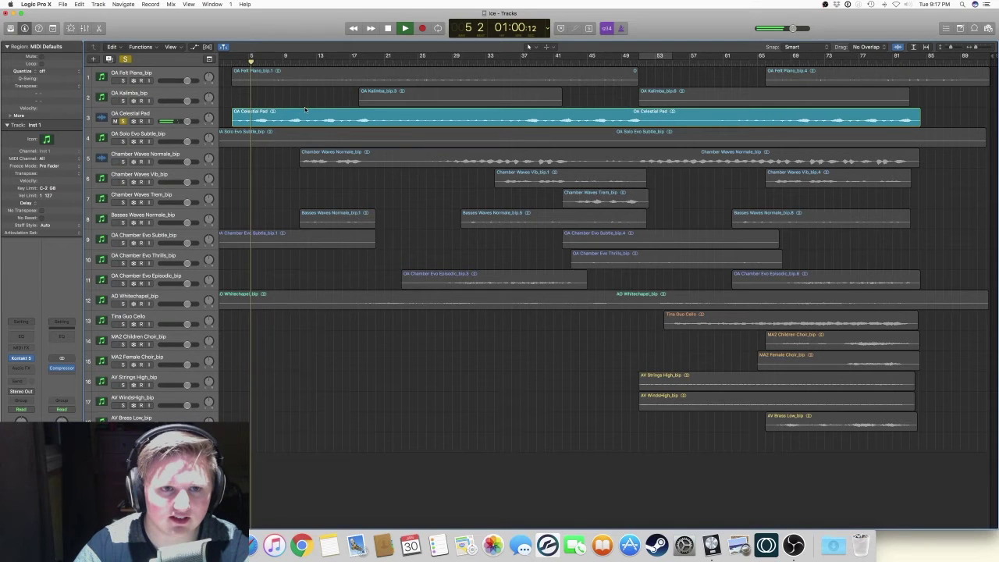
pyautogui.hscroll(-1, 305, 109)
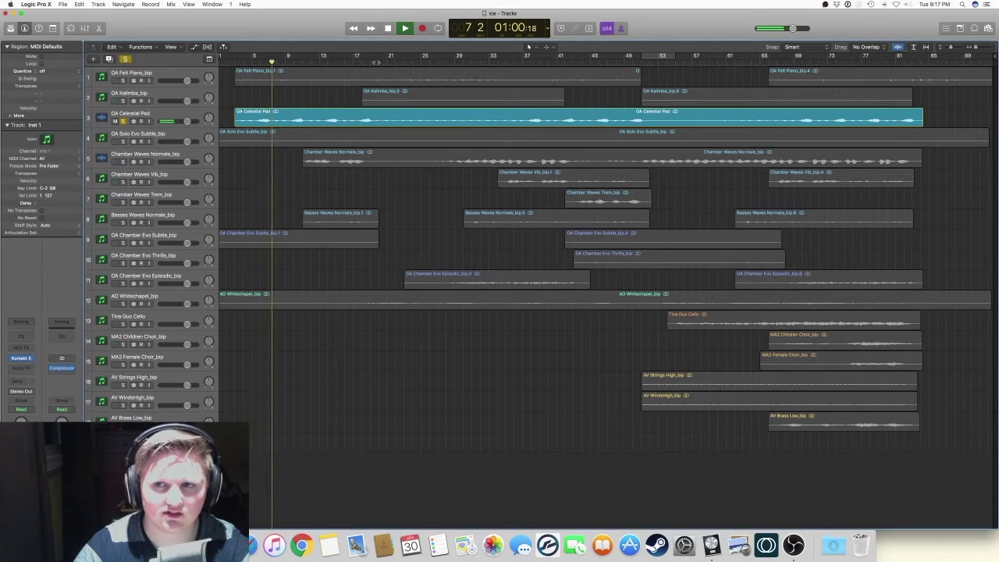
pyautogui.press('.')
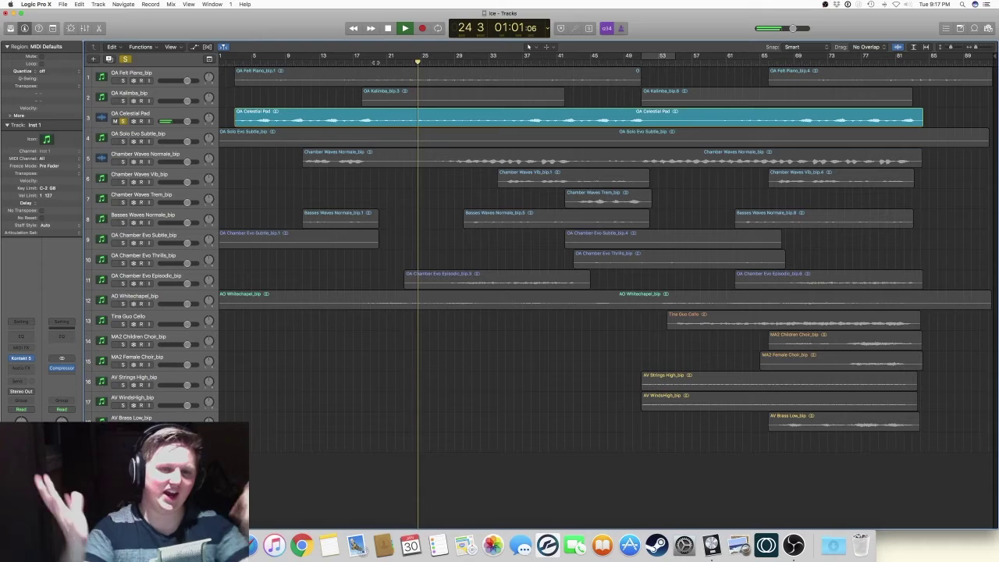
pyautogui.press('space')
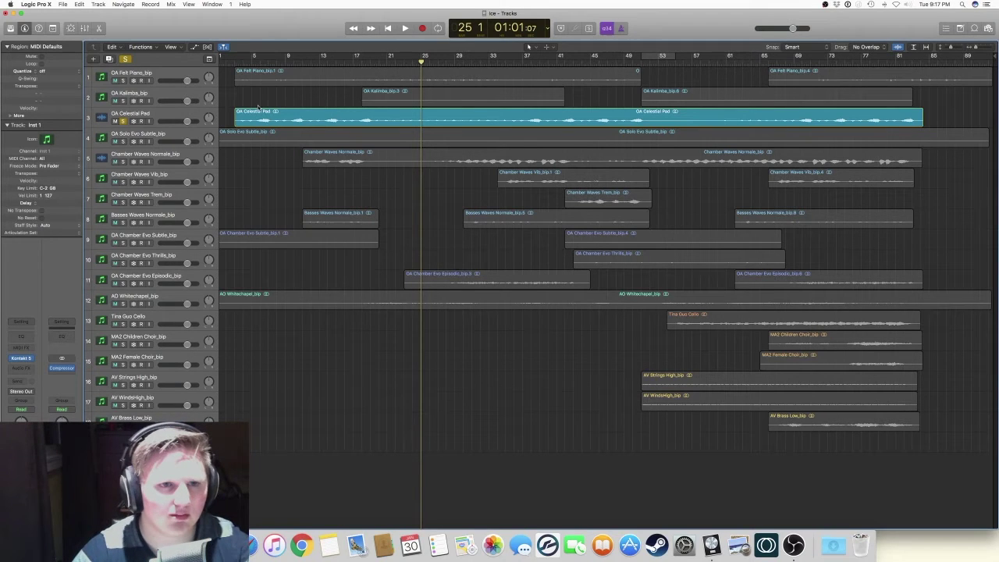
pyautogui.press('super+a')
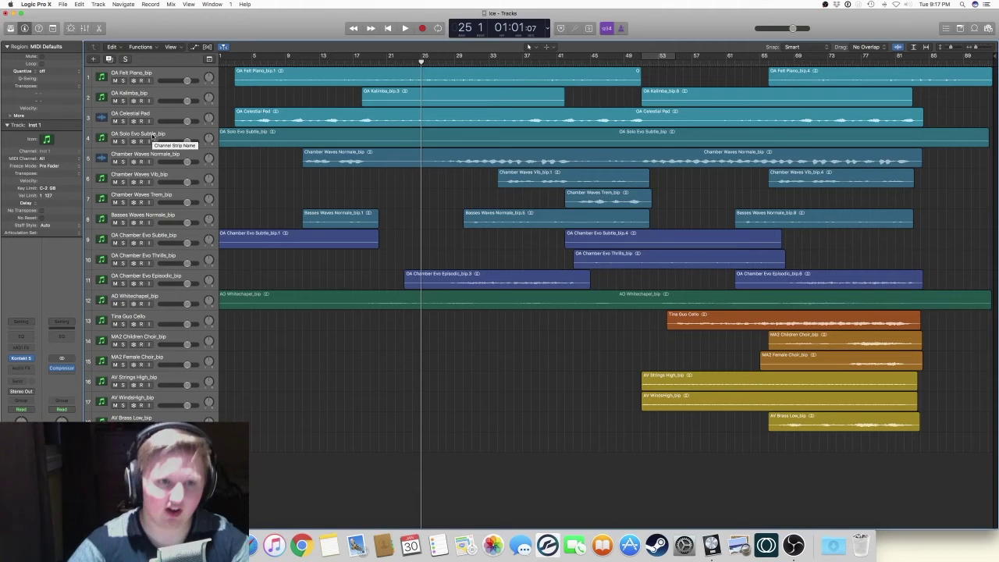
# Solo the OA Solo Evo Subtle track, play it from bar 1, stop playback and clear the solo
pyautogui.click(123, 141)
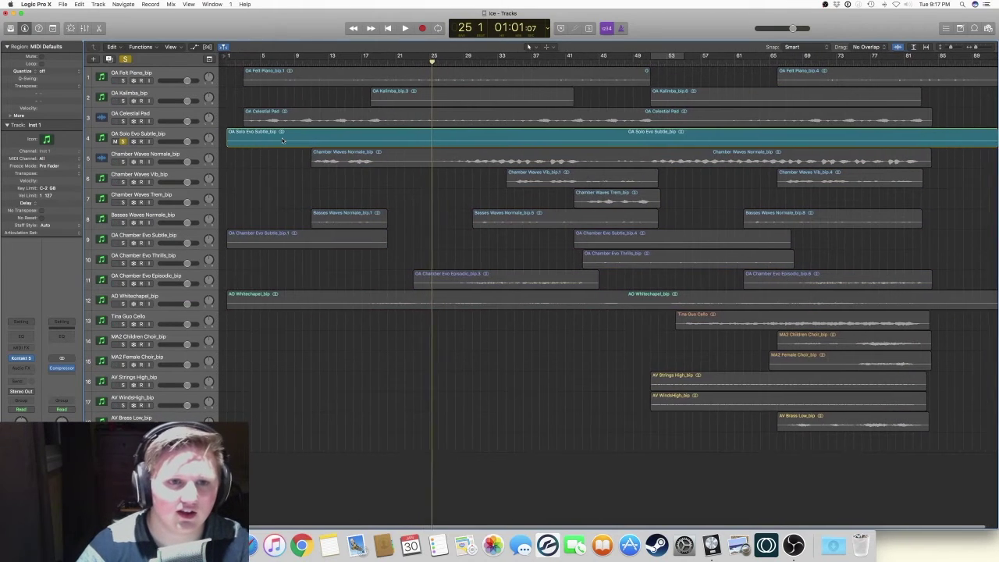
pyautogui.click(224, 61)
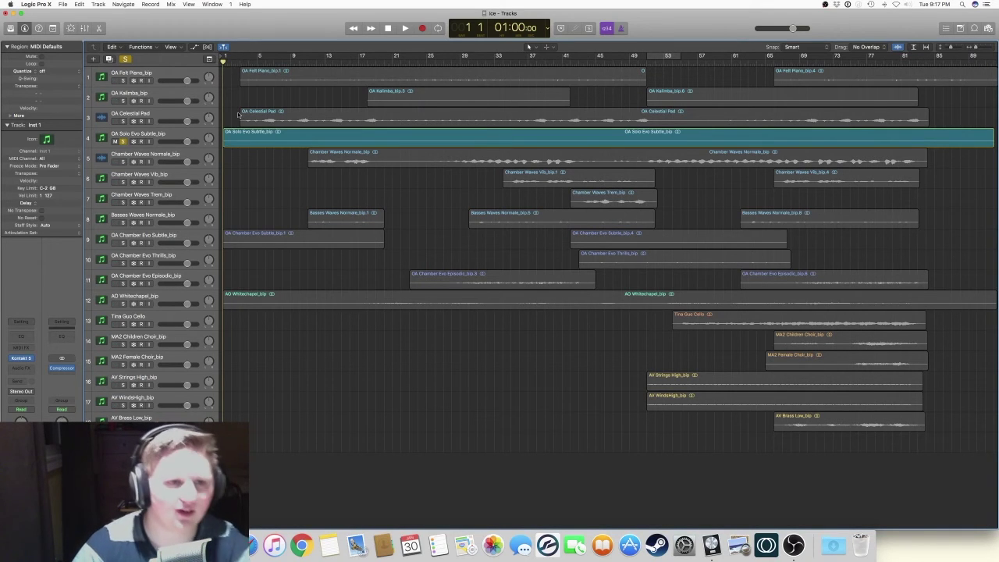
pyautogui.press('space')
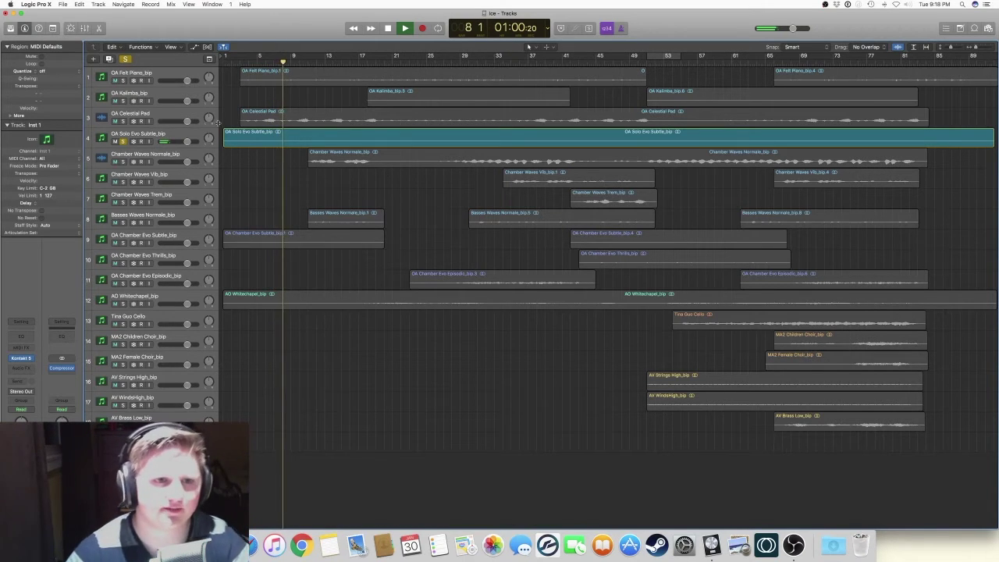
pyautogui.press('space')
pyautogui.click(123, 142)
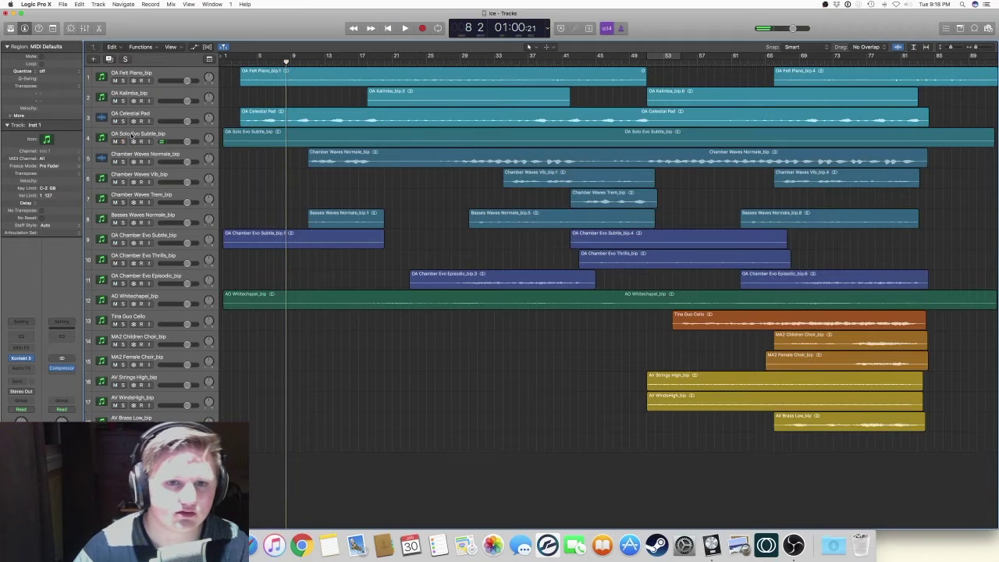
# Select and solo the Chamber Waves Normale track, play it from the start of its region at bar 11, and stop playback
pyautogui.click(135, 157)
pyautogui.click(122, 162)
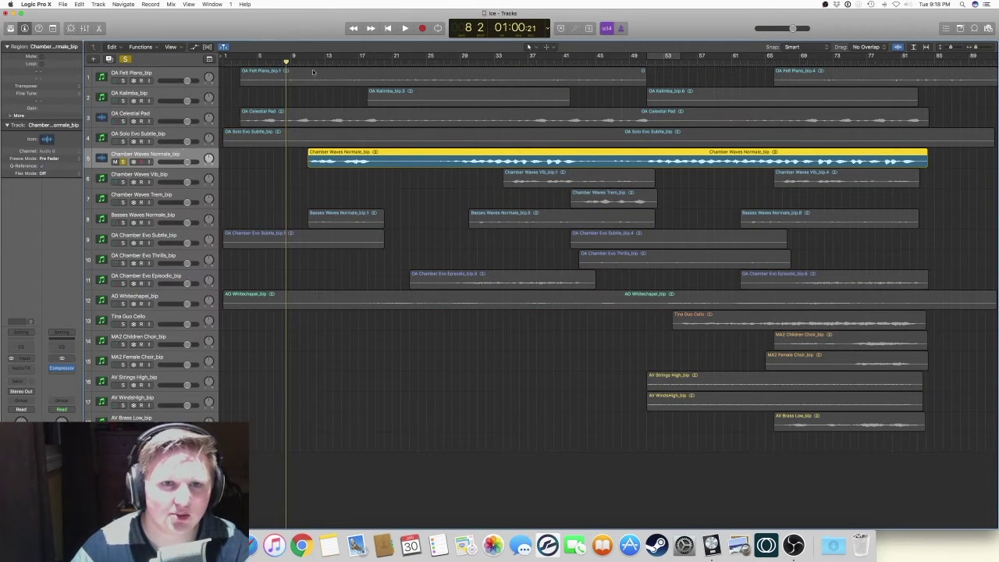
pyautogui.click(308, 61)
pyautogui.press('space')
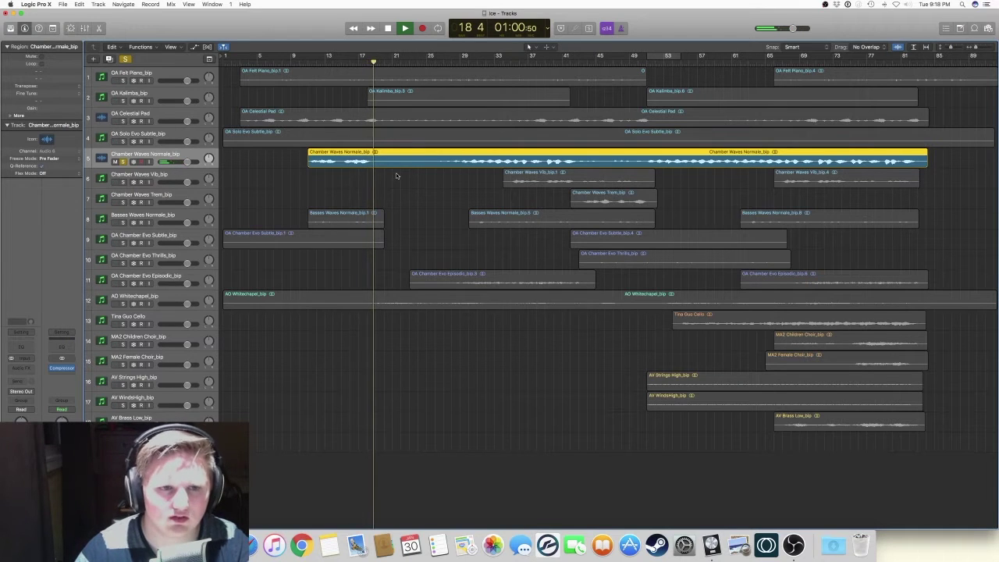
pyautogui.press('space')
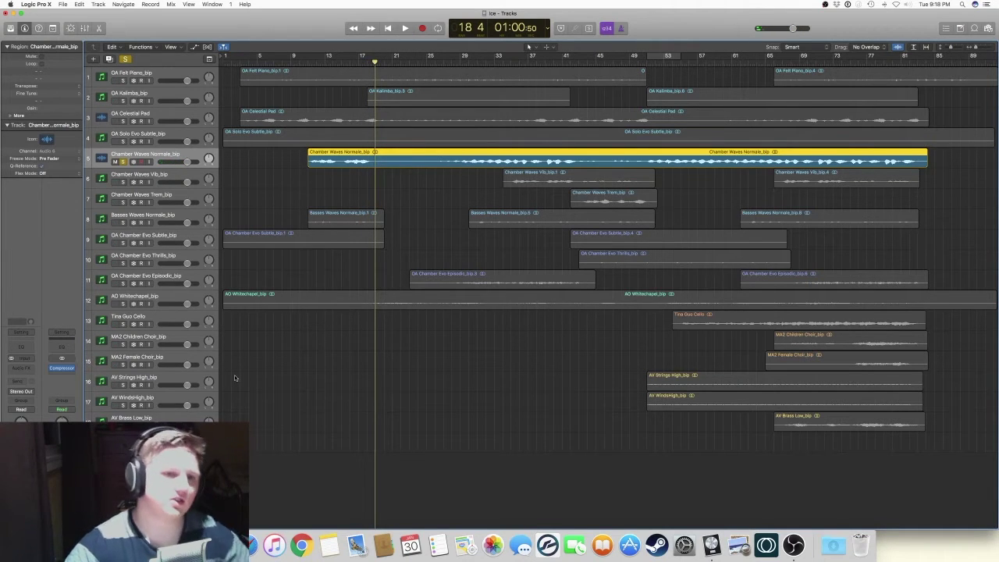
# Open Kontakt 5 on Inst 1 and load Chamber Waves.nki from the Spitfire Olafur Arnalds Chamber Evolutions library
pyautogui.press('alt+super+s')
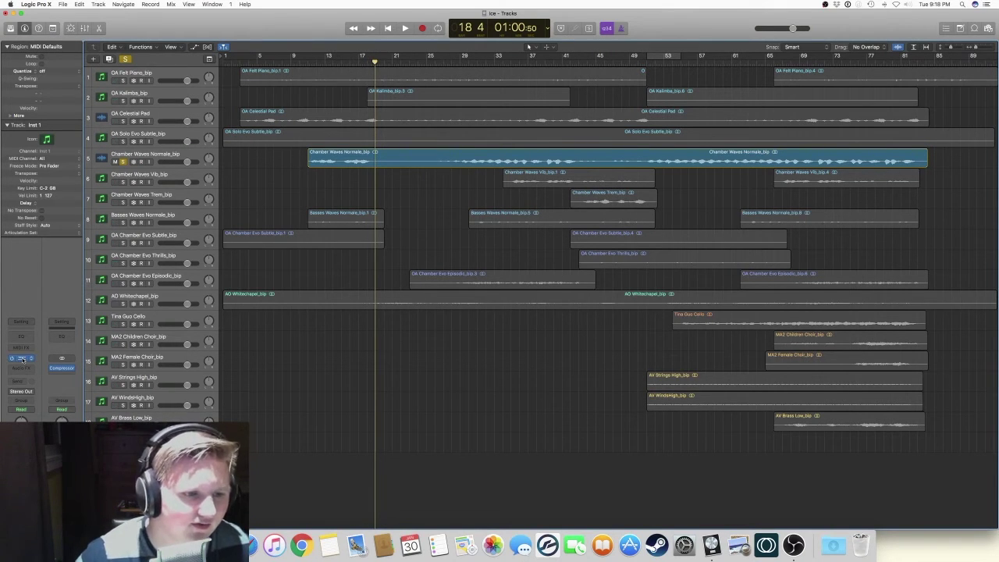
pyautogui.moveTo(367, 174); pyautogui.dragTo(236, 100)
pyautogui.scroll(-2, 170, 230)
pyautogui.scroll(2, 171, 230)
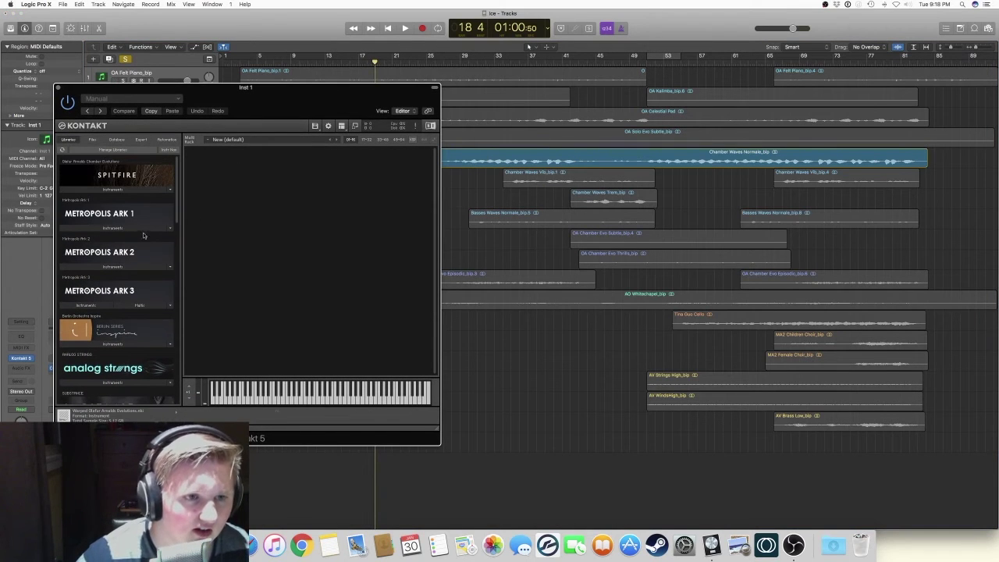
pyautogui.click(124, 201)
pyautogui.click(104, 220)
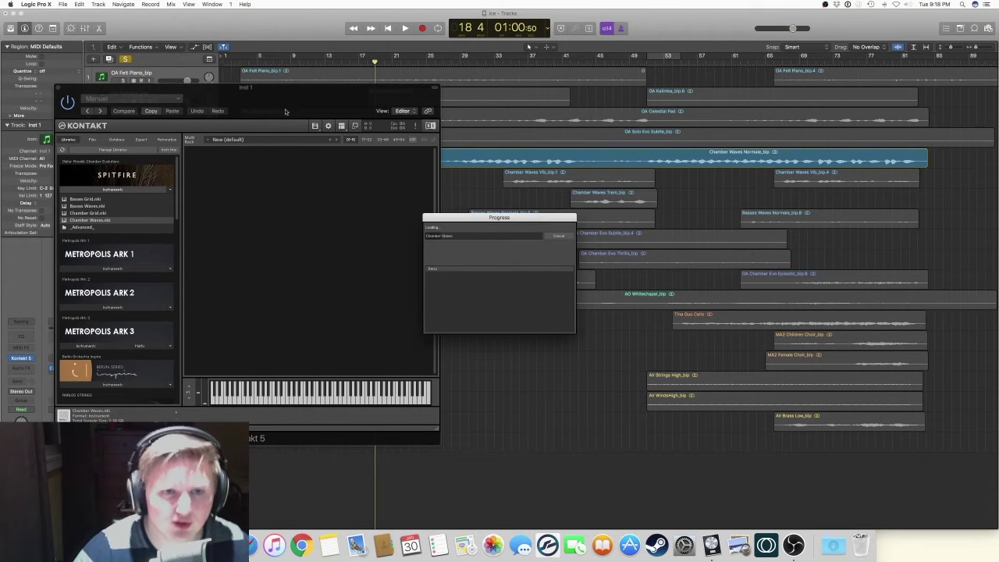
# Move the Kontakt window clear, audition the Normale (Long), Normale (Short) and Normale (Shortest) articulations of Chamber Waves, and close Kontakt
pyautogui.moveTo(290, 102); pyautogui.dragTo(319, 105)
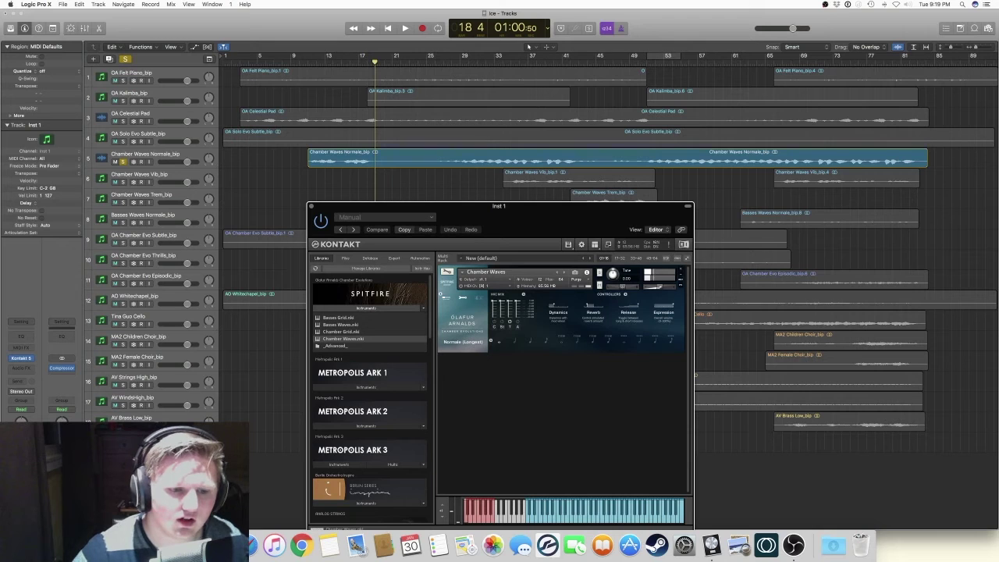
pyautogui.moveTo(469, 160); pyautogui.dragTo(437, 91)
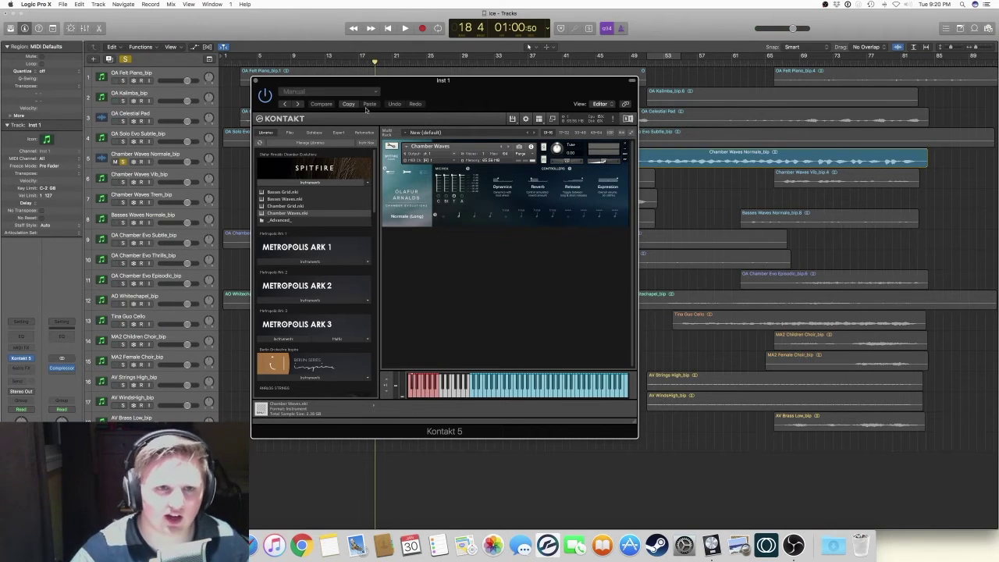
pyautogui.click(472, 216)
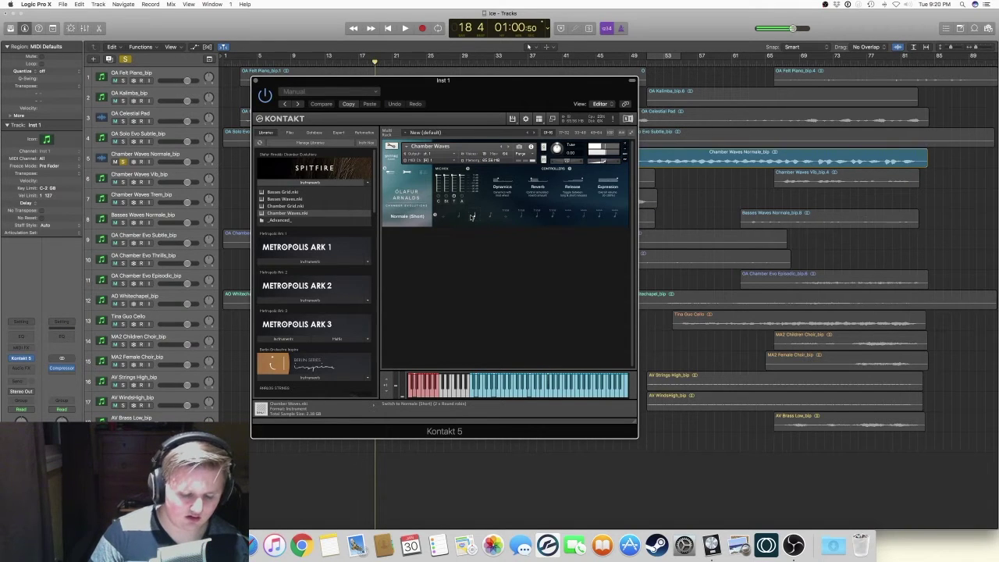
pyautogui.click(491, 216)
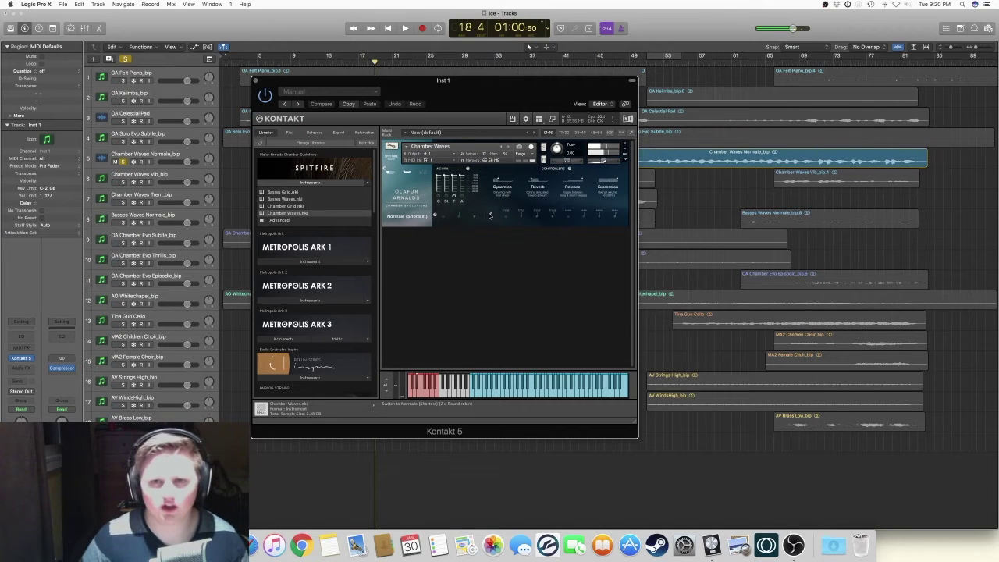
pyautogui.click(254, 82)
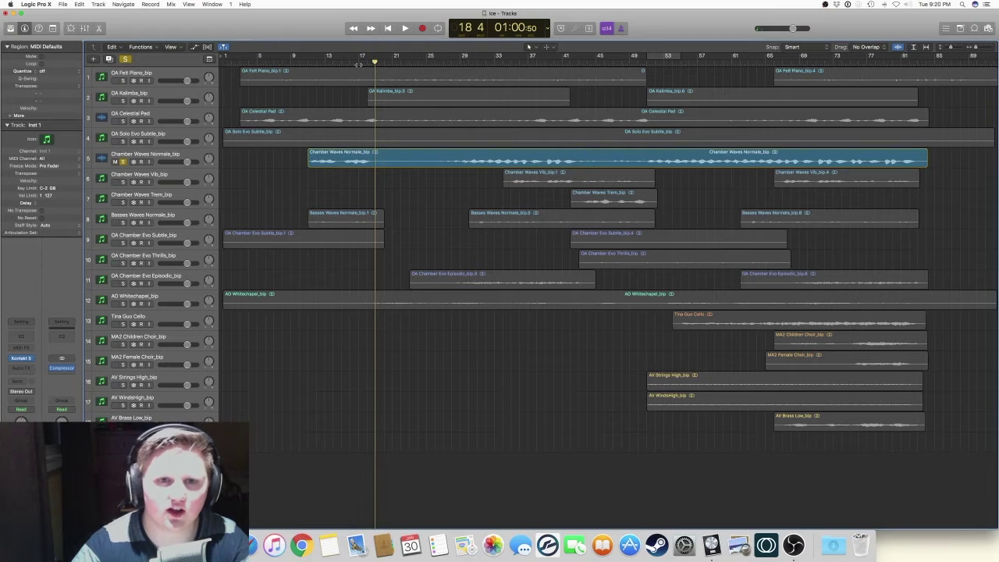
# Play the soloed Chamber Waves Normale track from bar 29 and stop playback
pyautogui.click(464, 58)
pyautogui.press('space')
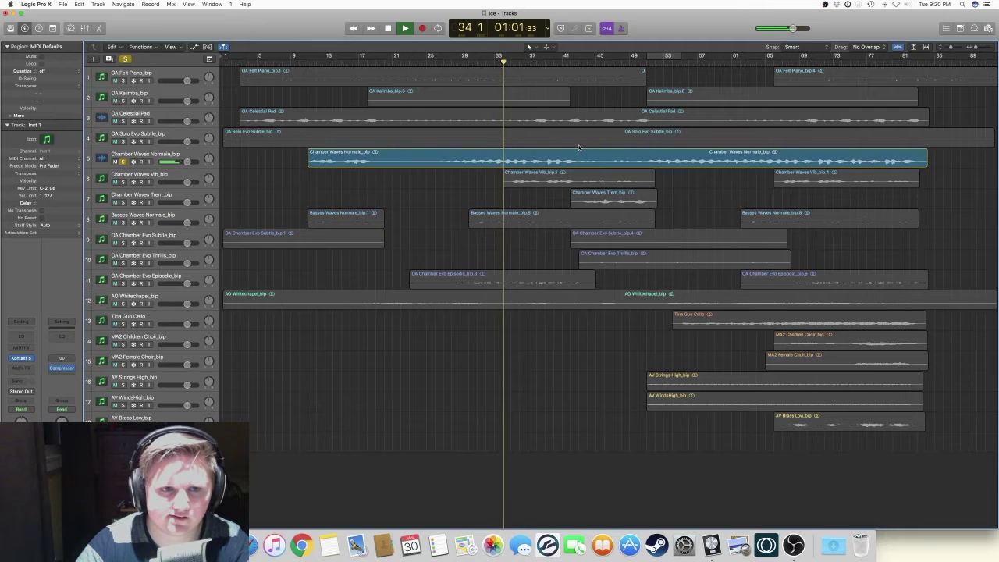
pyautogui.press('space')
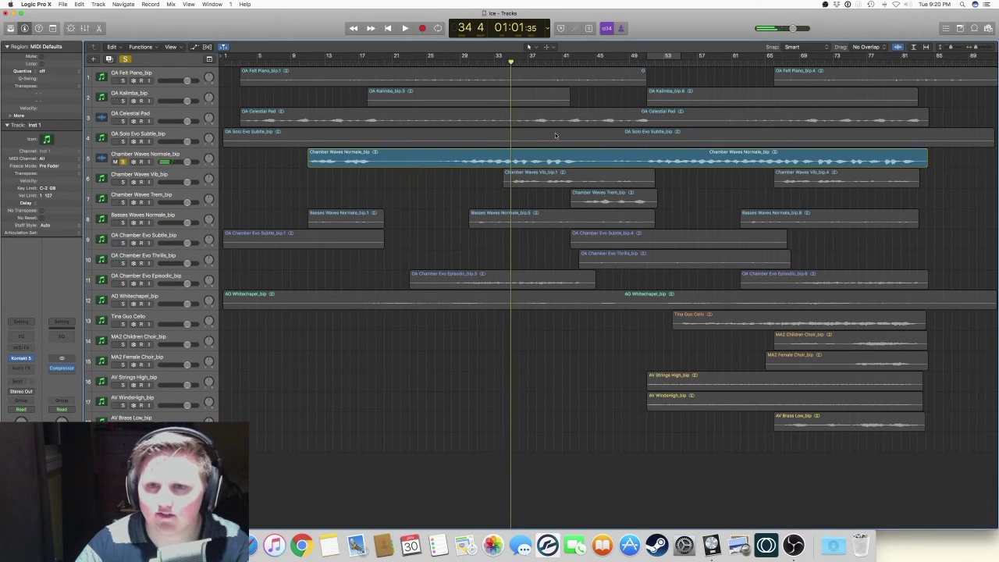
# Play the Chamber Waves Normale track from bar 42, stop, and replay short bits of the passage from bar 42
pyautogui.click(573, 71)
pyautogui.press('space')
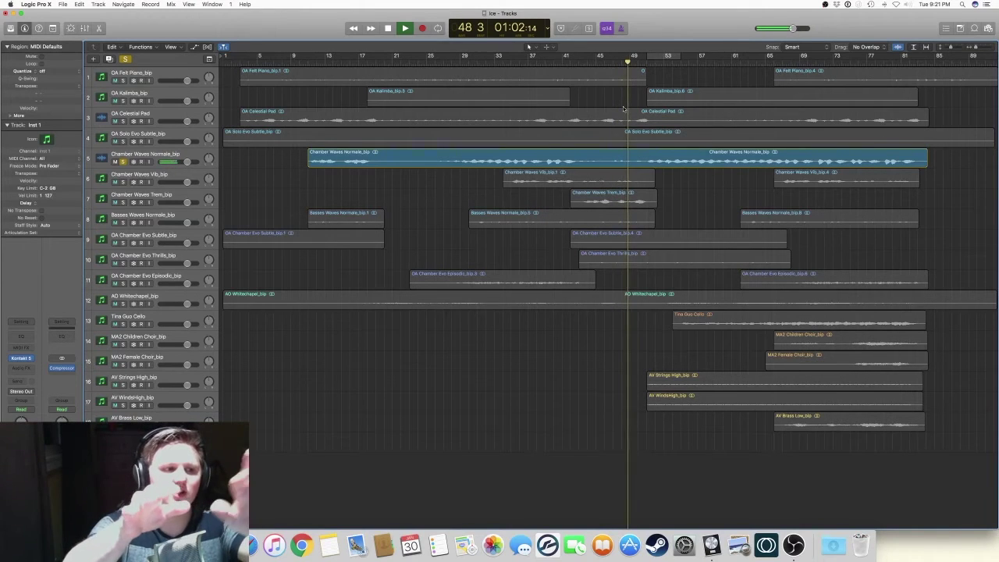
pyautogui.press('space')
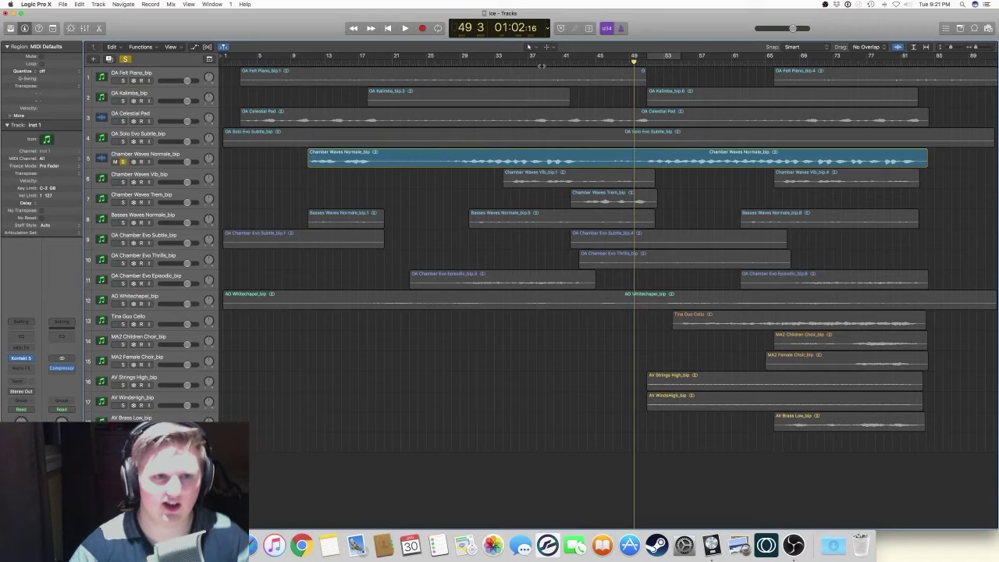
pyautogui.click(572, 65)
pyautogui.press('space')
pyautogui.press('space')
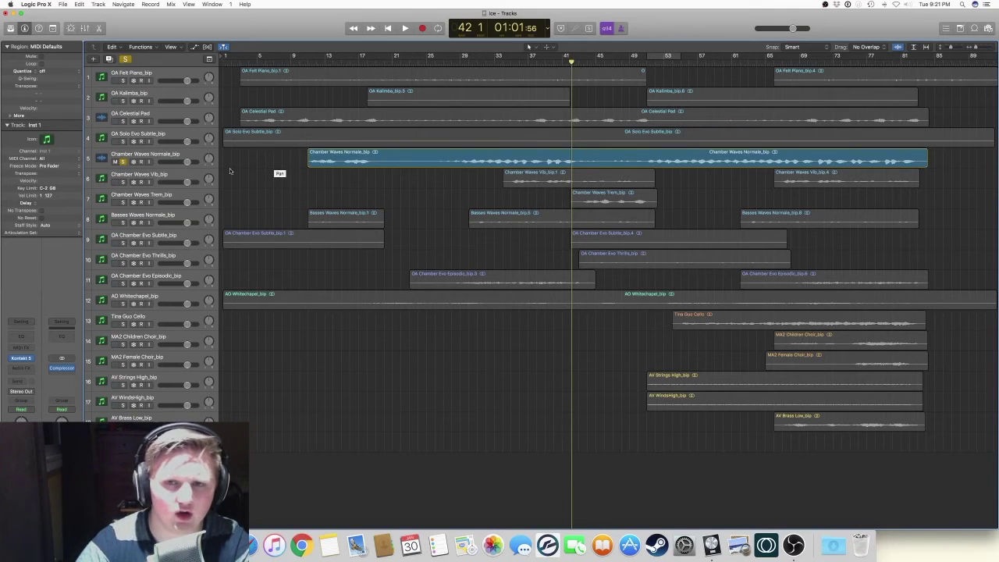
pyautogui.press('space')
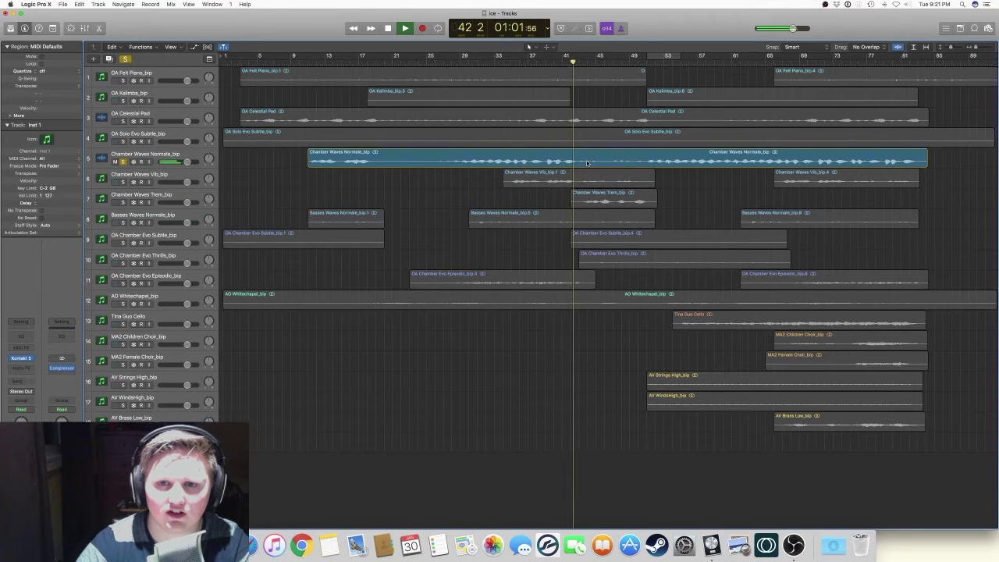
pyautogui.press('space')
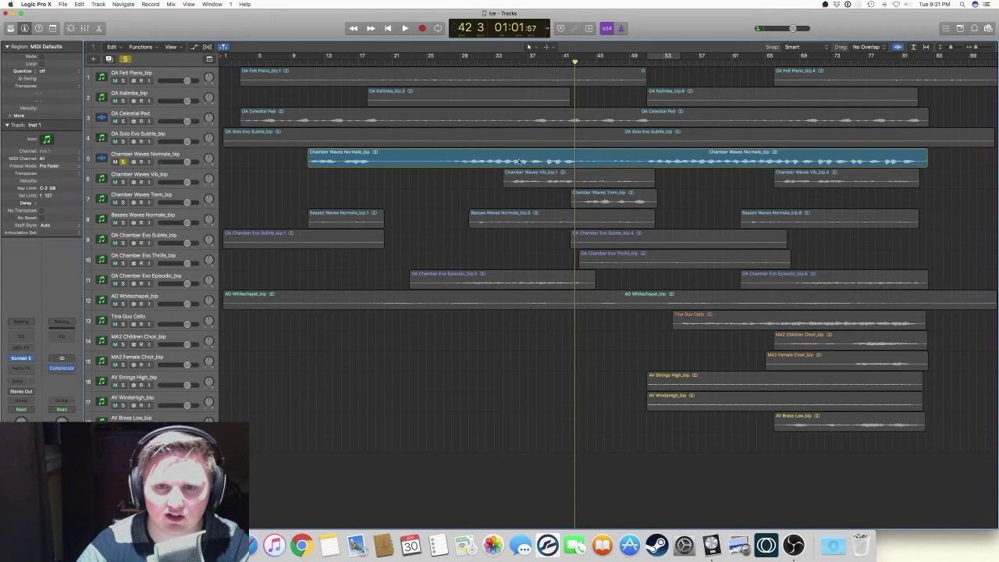
# Solo the Chamber Waves Vib track instead of Chamber Waves Normale, and switch Chamber Waves in Inst 1's Kontakt to Vib (Long)
pyautogui.click(173, 179)
pyautogui.click(123, 182)
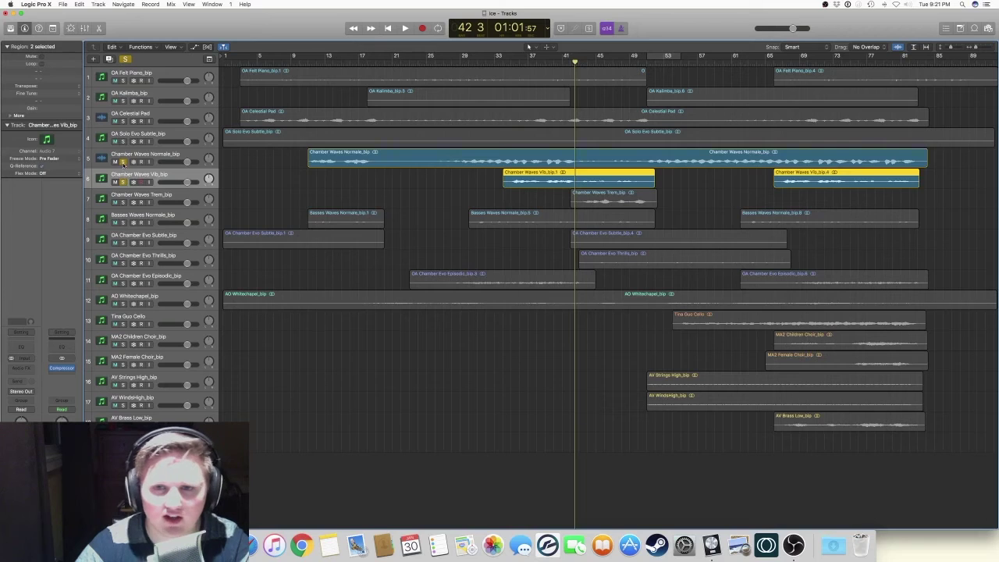
pyautogui.click(122, 162)
pyautogui.press('space')
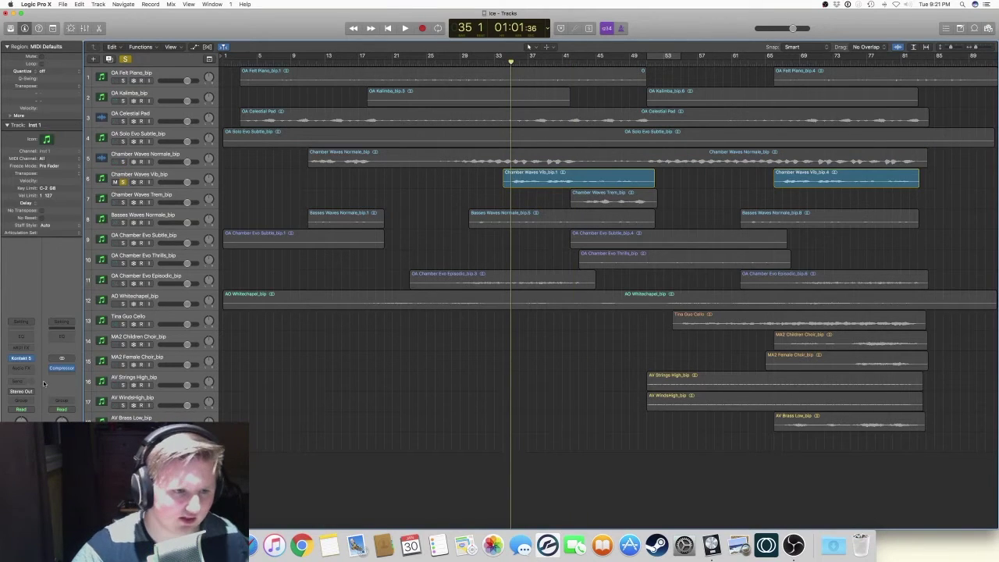
pyautogui.click(24, 357)
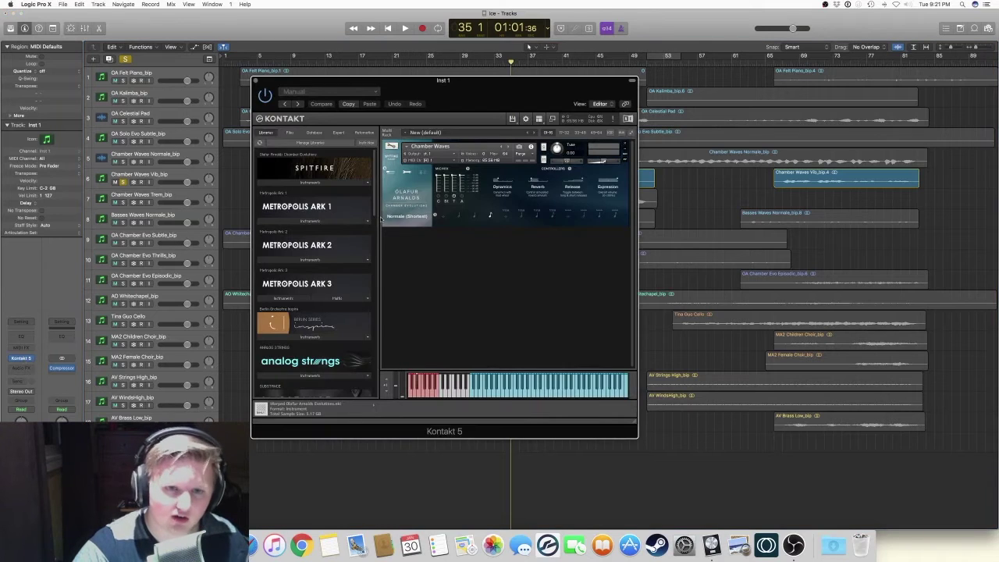
pyautogui.click(584, 214)
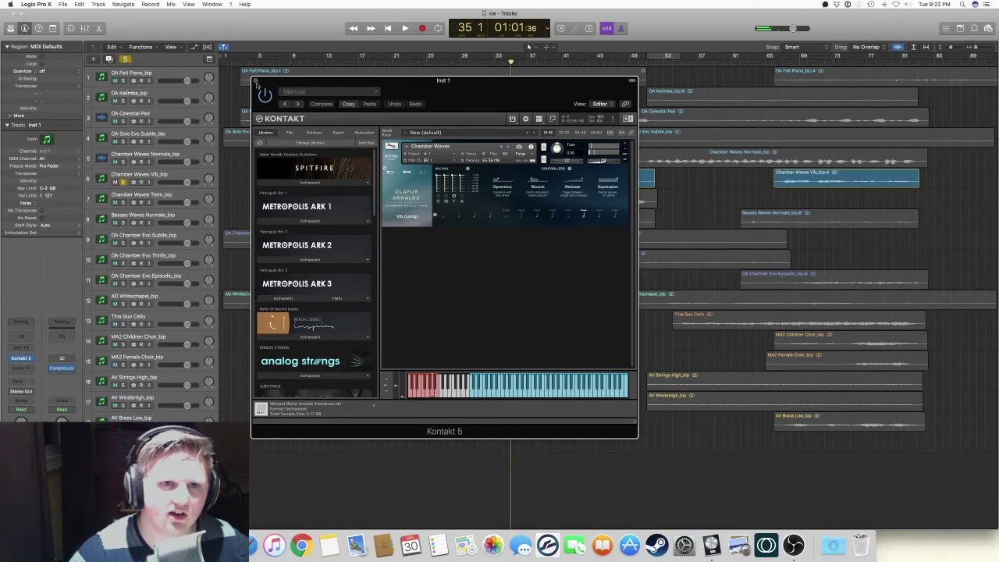
pyautogui.click(258, 84)
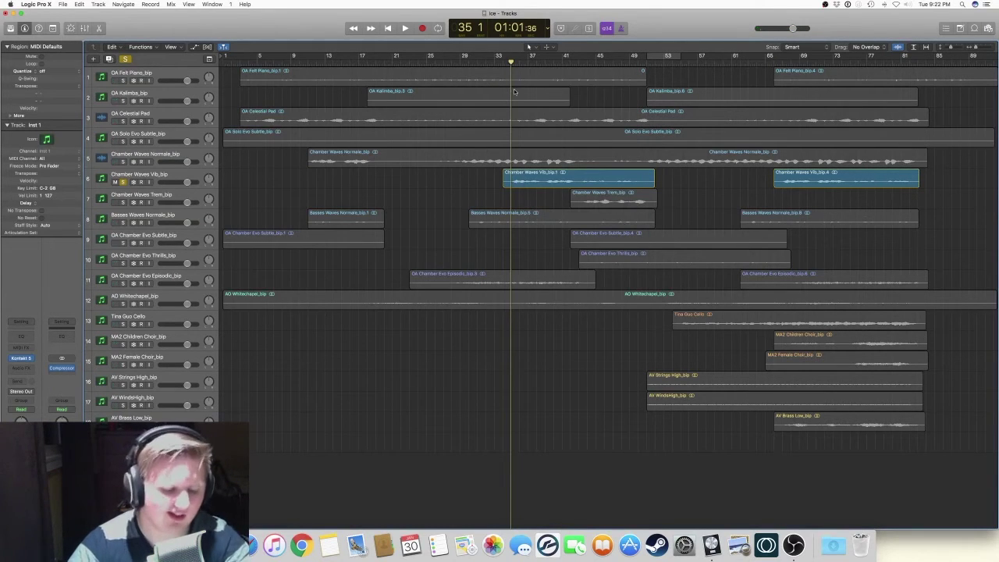
# Play the soloed Chamber Waves Vib track from bar 35, add Chamber Waves Normale to the solo, and stop playback
pyautogui.press('space')
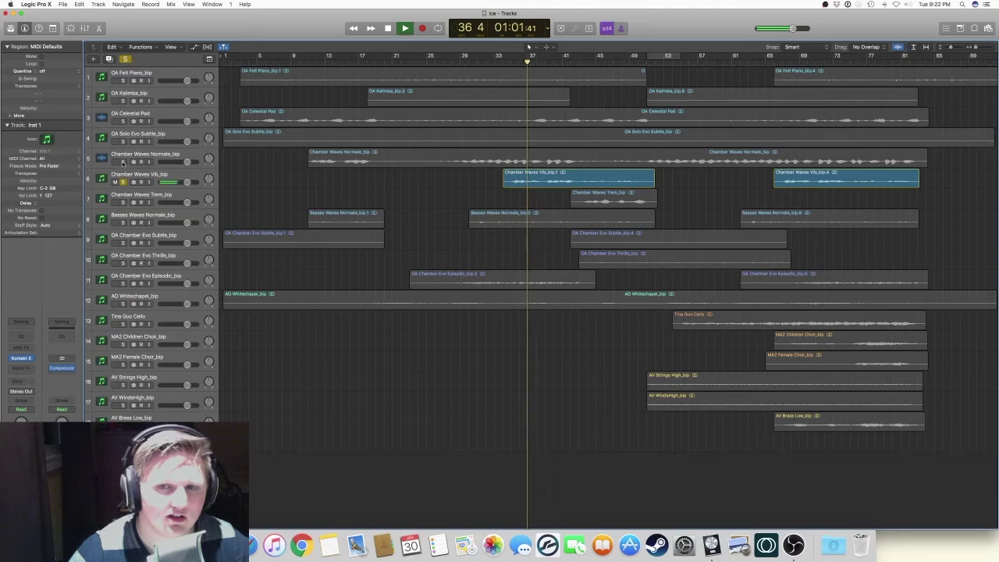
pyautogui.click(122, 162)
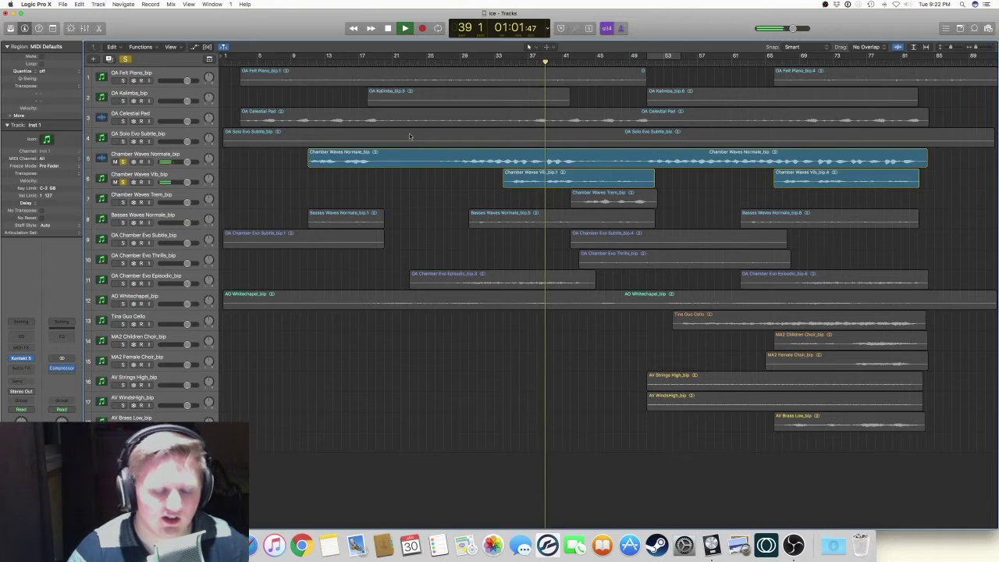
pyautogui.press('space')
# Play Chamber Waves Vib alone from bar 43, solo Chamber Waves Normale in and out during playback, and stop
pyautogui.click(590, 63)
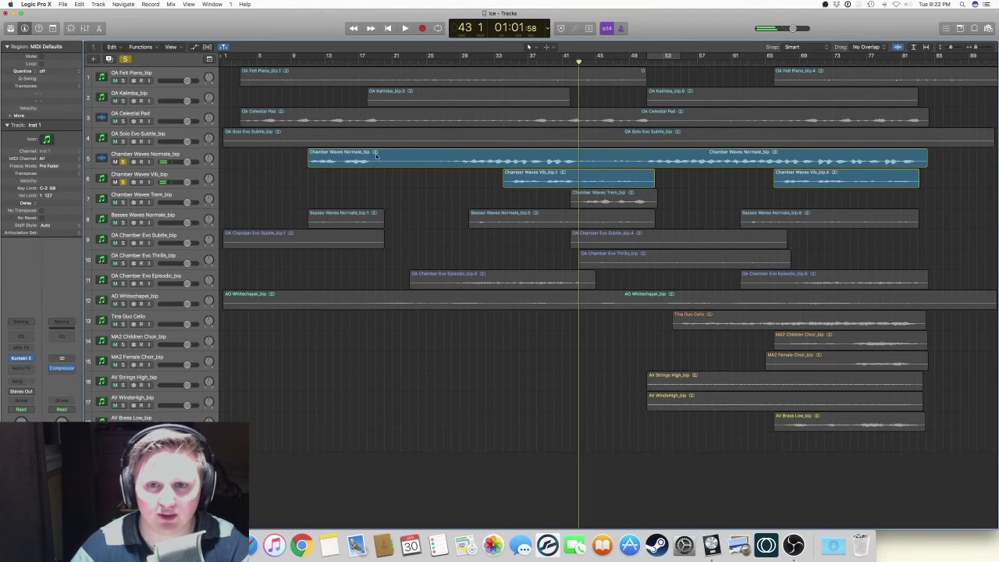
pyautogui.click(122, 162)
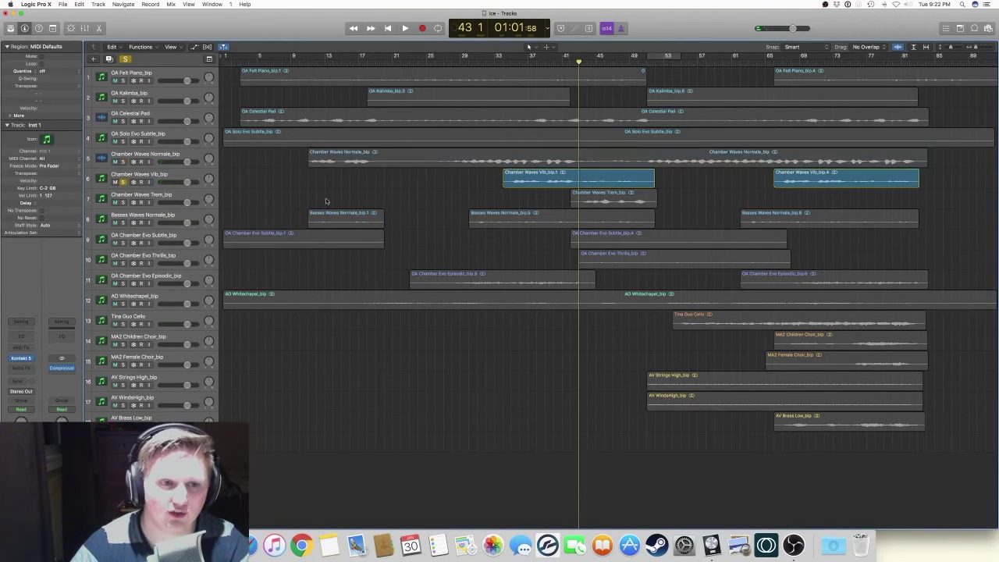
pyautogui.press('space')
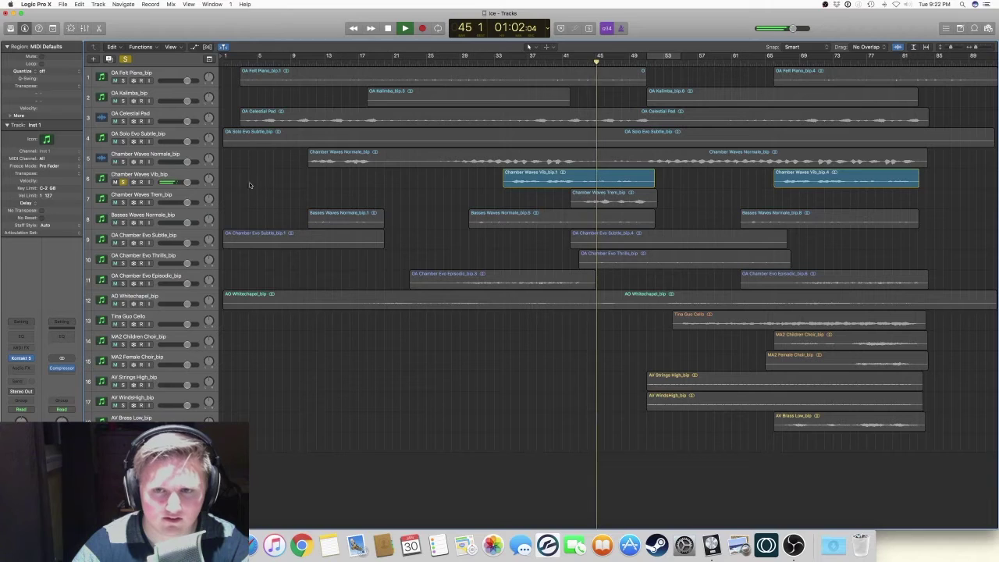
pyautogui.click(123, 162)
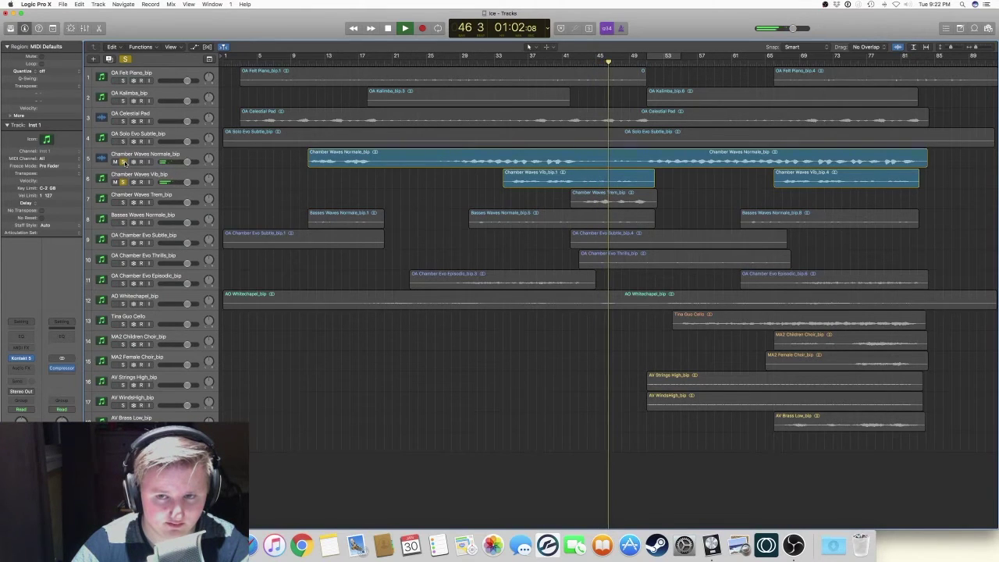
pyautogui.click(123, 162)
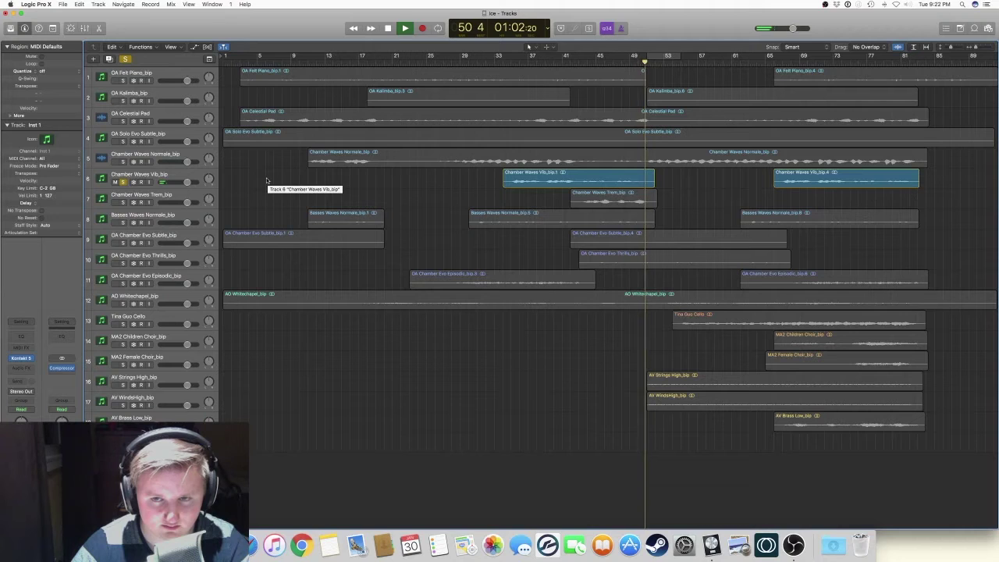
pyautogui.press('space')
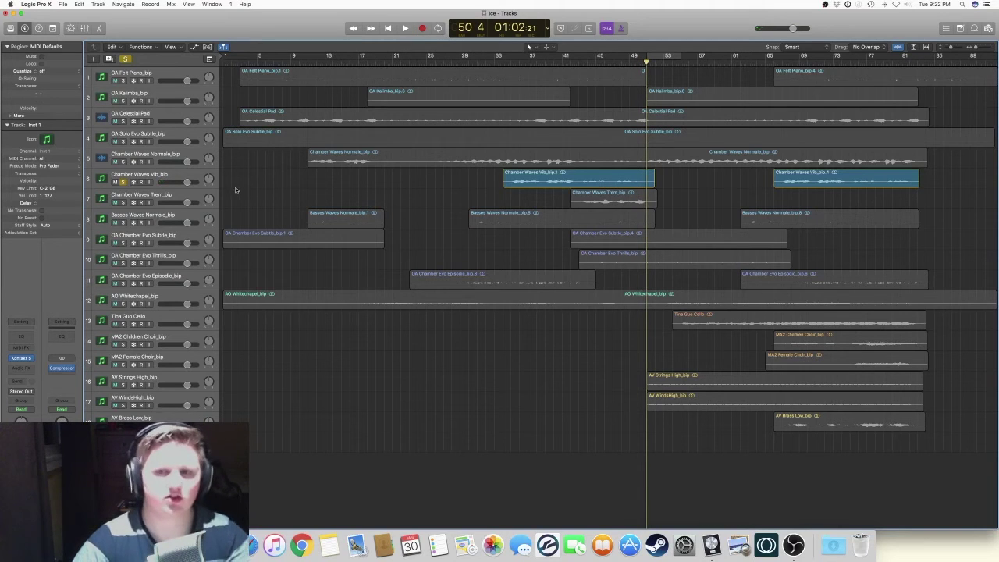
# Solo the Chamber Waves Trem track instead of Chamber Waves Vib, play it from near the start of its region, and stop playback
pyautogui.click(134, 198)
pyautogui.click(124, 201)
pyautogui.click(123, 182)
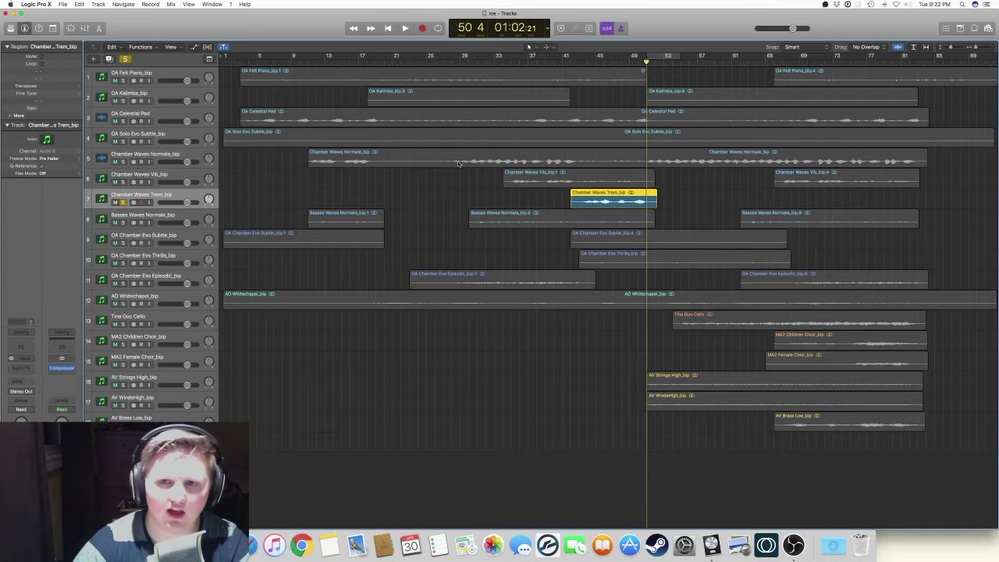
pyautogui.click(579, 63)
pyautogui.press('space')
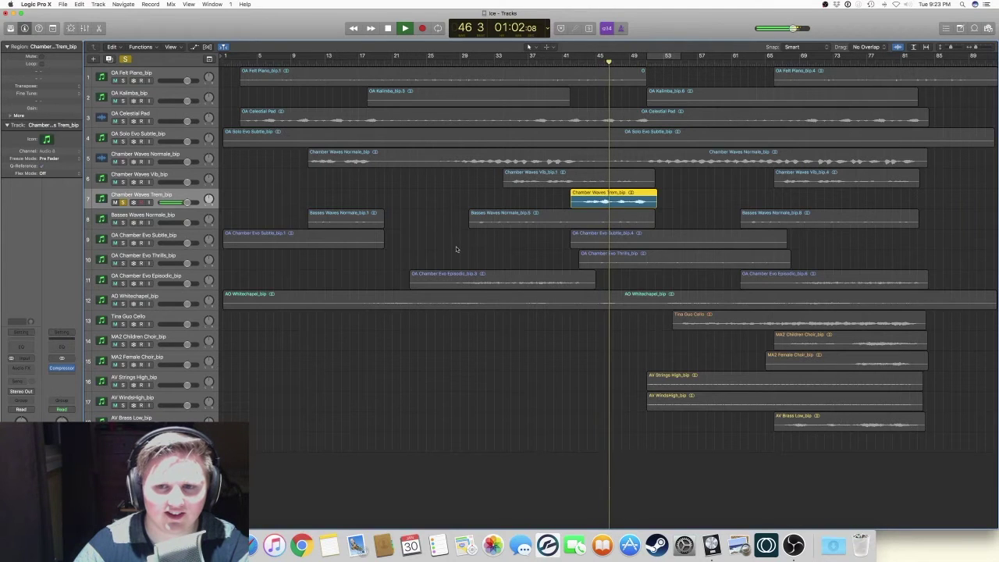
pyautogui.press('space')
# Open Kontakt on Inst 1, audition the Trem (Long), Trem (Short) and Trem (Longest) articulations of Chamber Waves, and close Kontakt
pyautogui.click(328, 173)
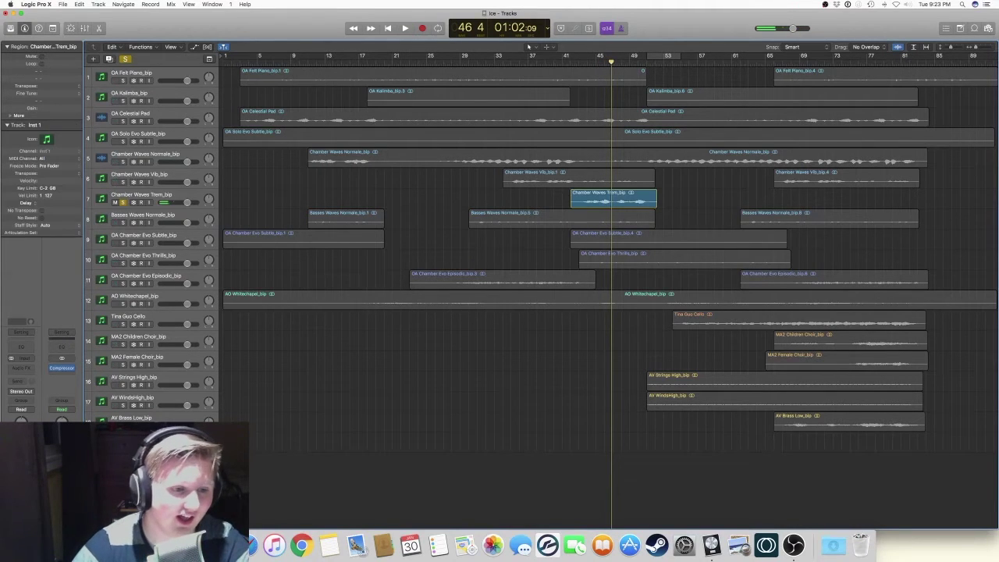
pyautogui.press('v')
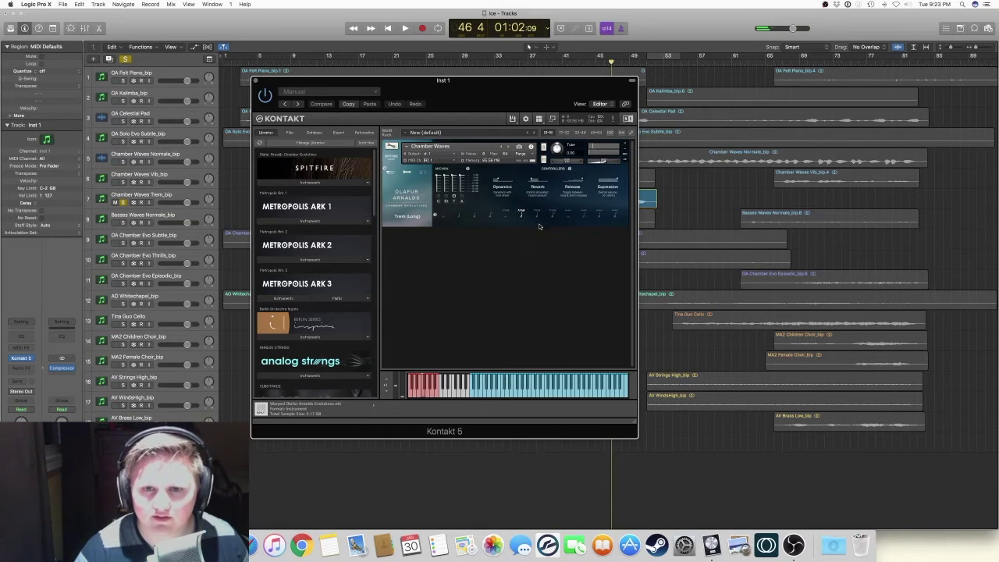
pyautogui.click(538, 217)
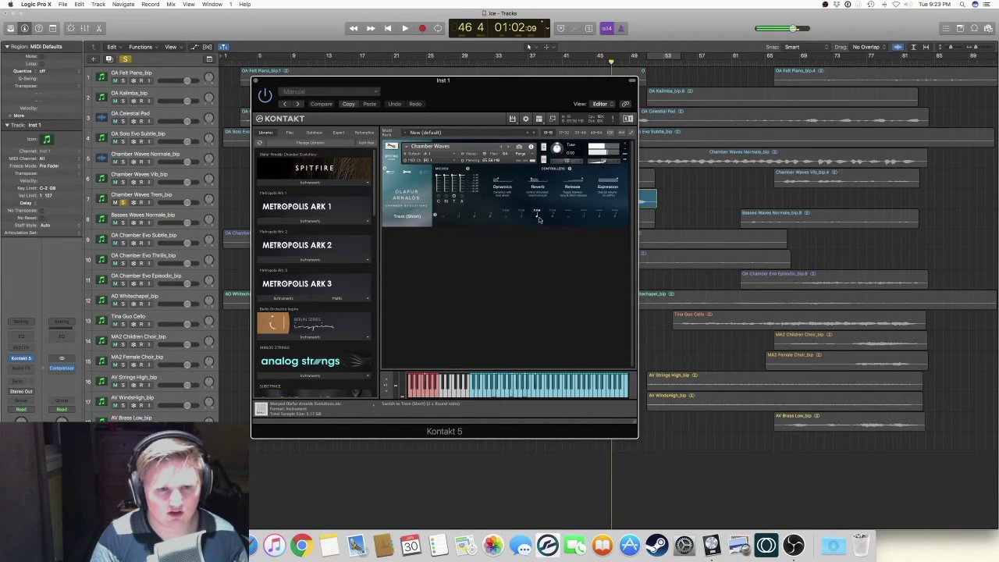
pyautogui.click(508, 217)
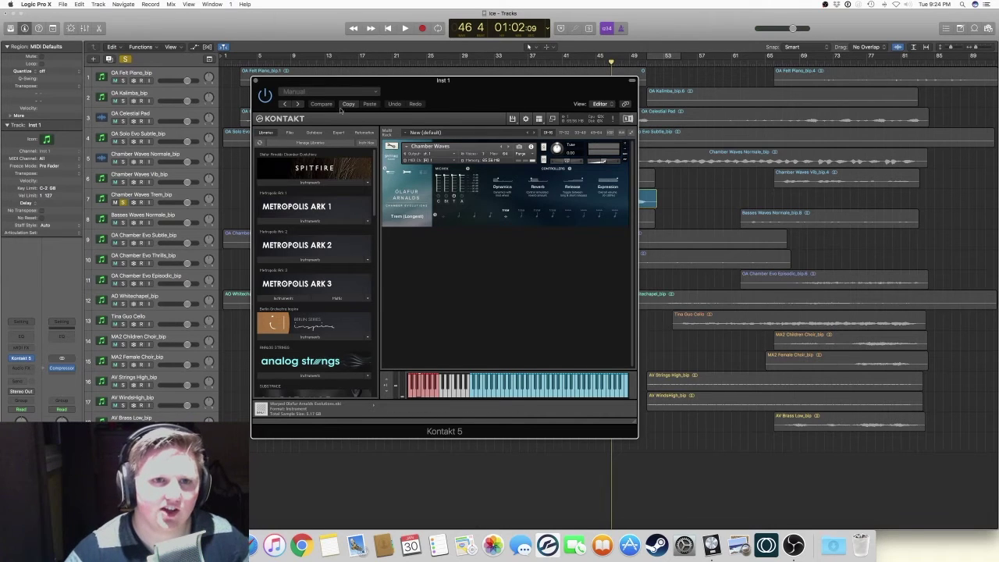
pyautogui.click(257, 81)
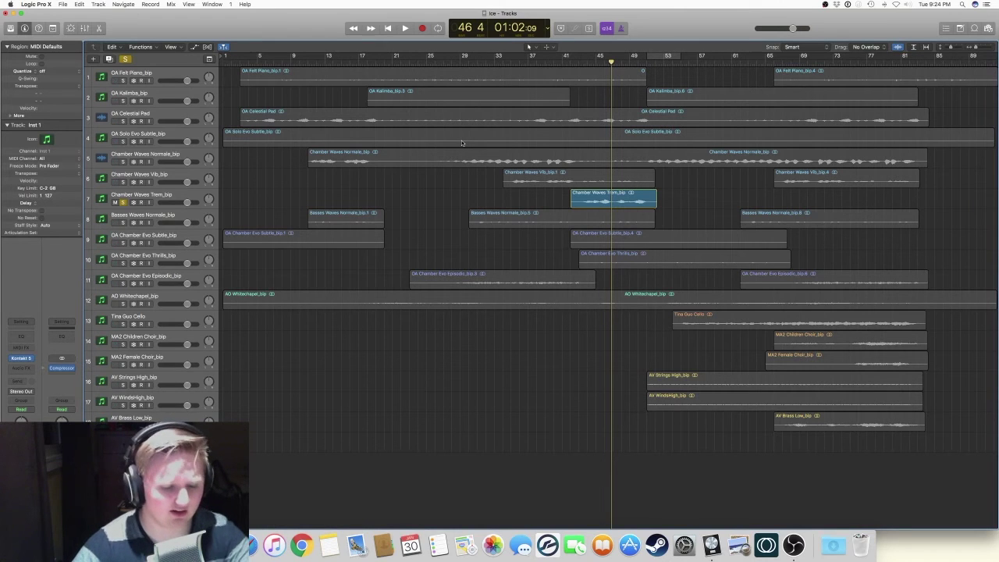
# Resume playing Chamber Waves Trem, add Chamber Waves Vib and Normale to the solo, stop playback and clear the Trem solo
pyautogui.press('space')
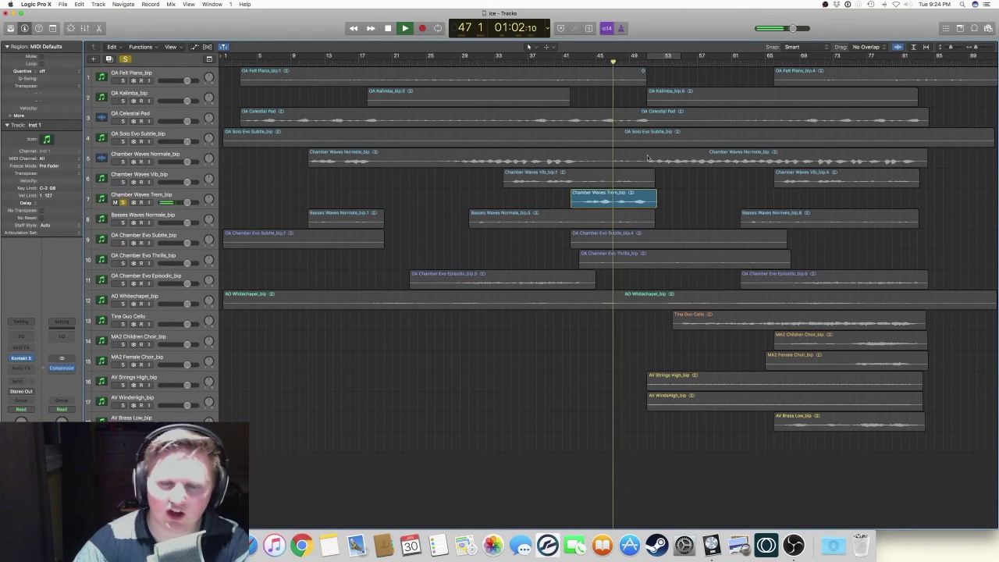
pyautogui.click(123, 182)
pyautogui.click(123, 161)
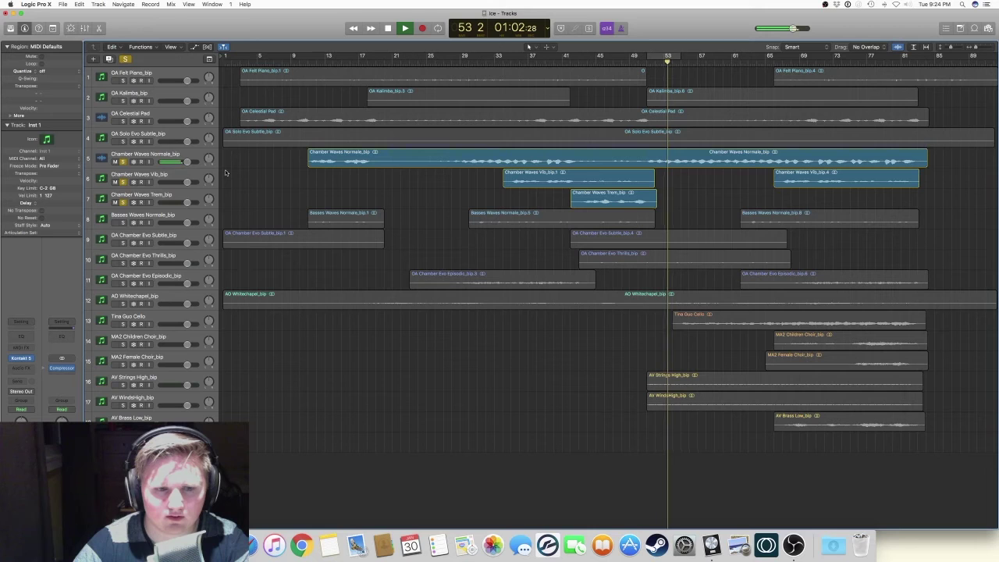
pyautogui.press('space')
pyautogui.click(123, 202)
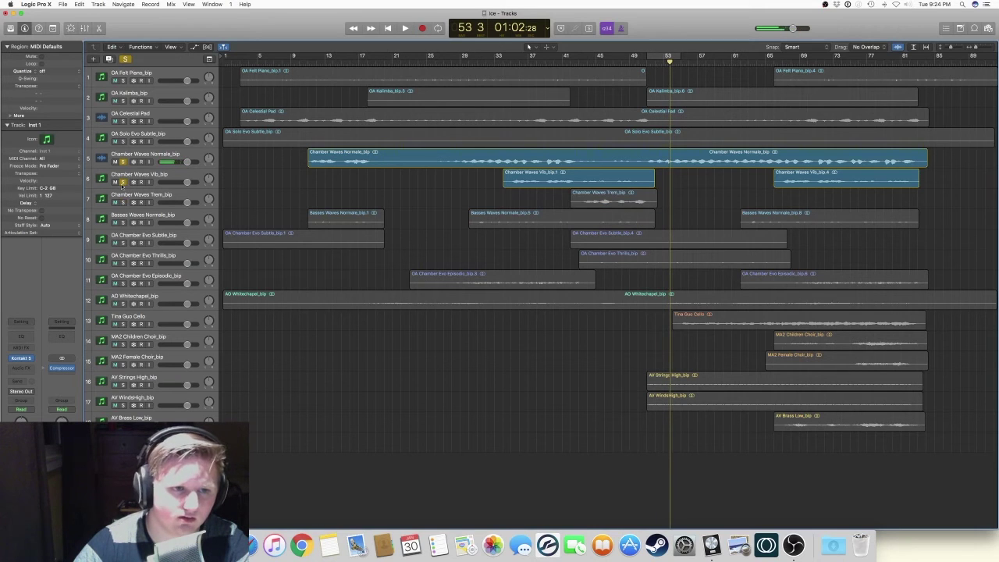
# Solo Basses Waves Normale instead of Chamber Waves Vib and Normale, and play it from the start of its first region
pyautogui.click(123, 182)
pyautogui.click(123, 162)
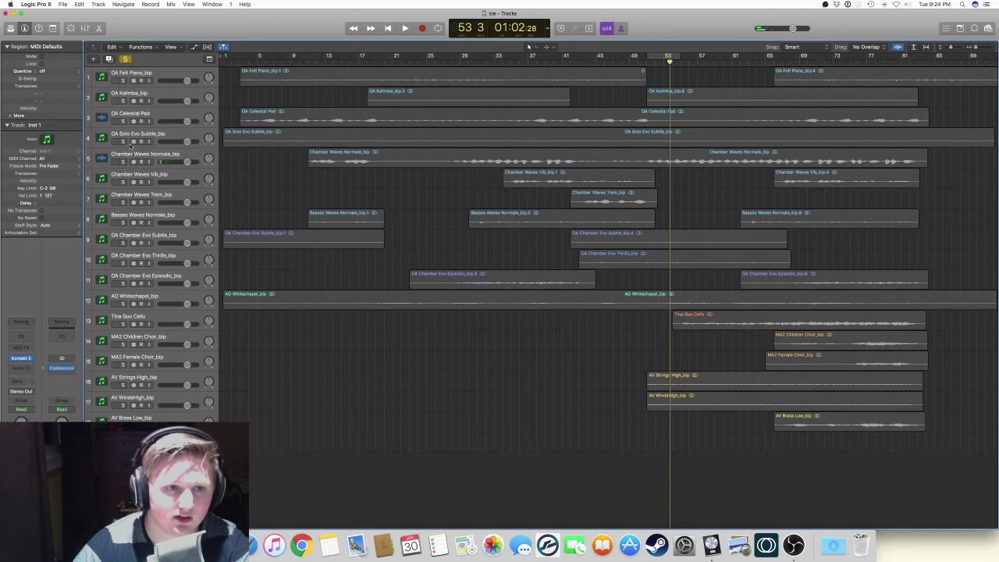
pyautogui.click(122, 222)
pyautogui.click(316, 62)
pyautogui.click(307, 62)
pyautogui.press('space')
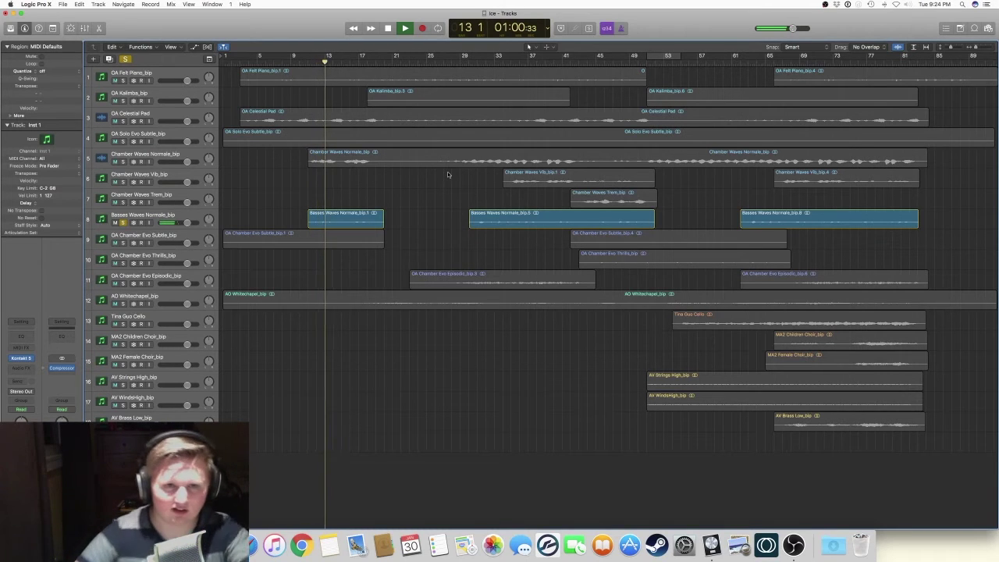
# Add Chamber Waves Normale to the solo while Basses Waves Normale plays, hear both together, and stop playback
pyautogui.click(123, 162)
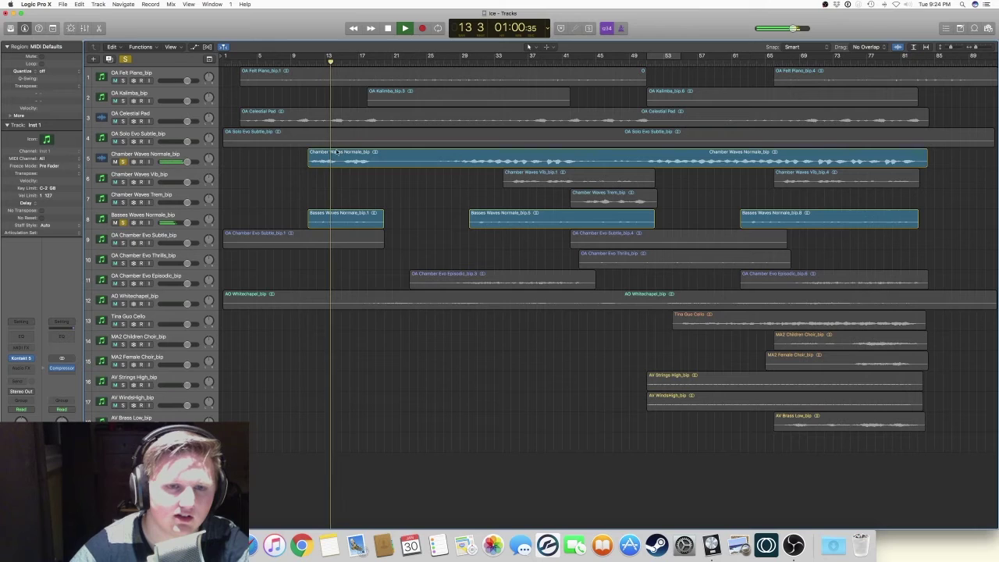
pyautogui.press('space')
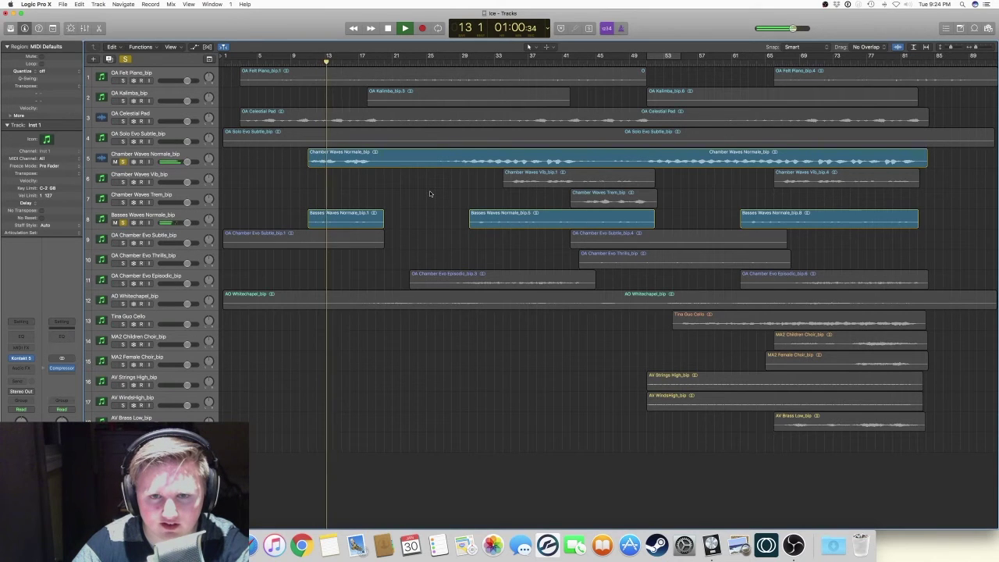
pyautogui.press('space')
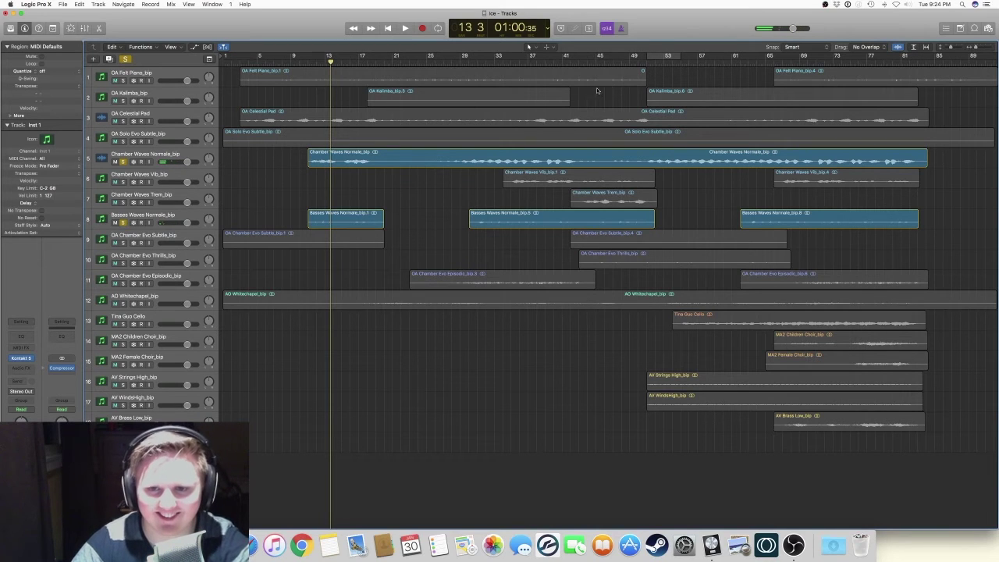
# Play both soloed tracks from the start of the second Basses Waves Normale region, and stop playback
pyautogui.click(470, 64)
pyautogui.press('space')
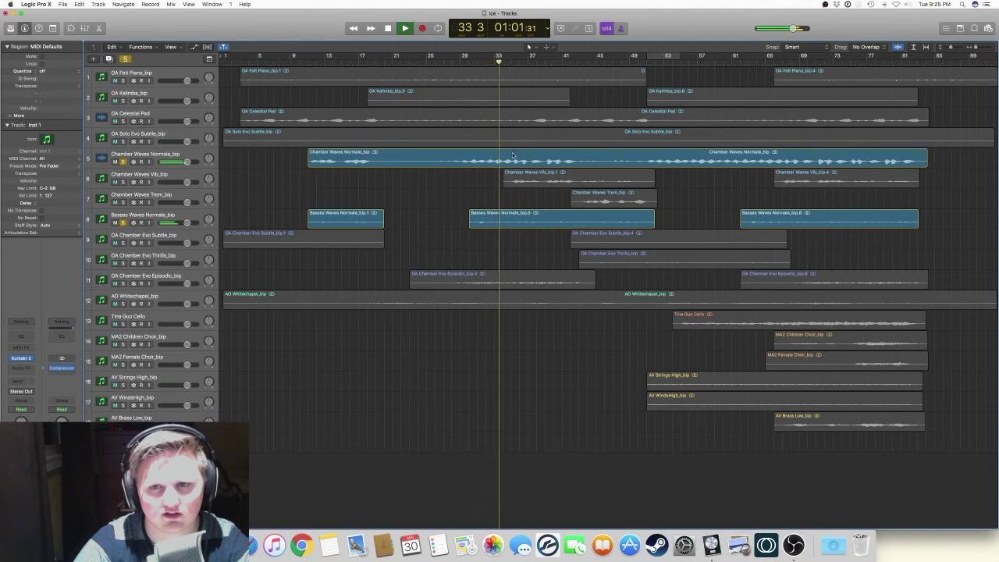
pyautogui.press('space')
# Solo Chamber Waves Vib and Trem with the basses, play from bar 47 without Chamber Waves Normale, bring Normale back in, and stop
pyautogui.click(612, 62)
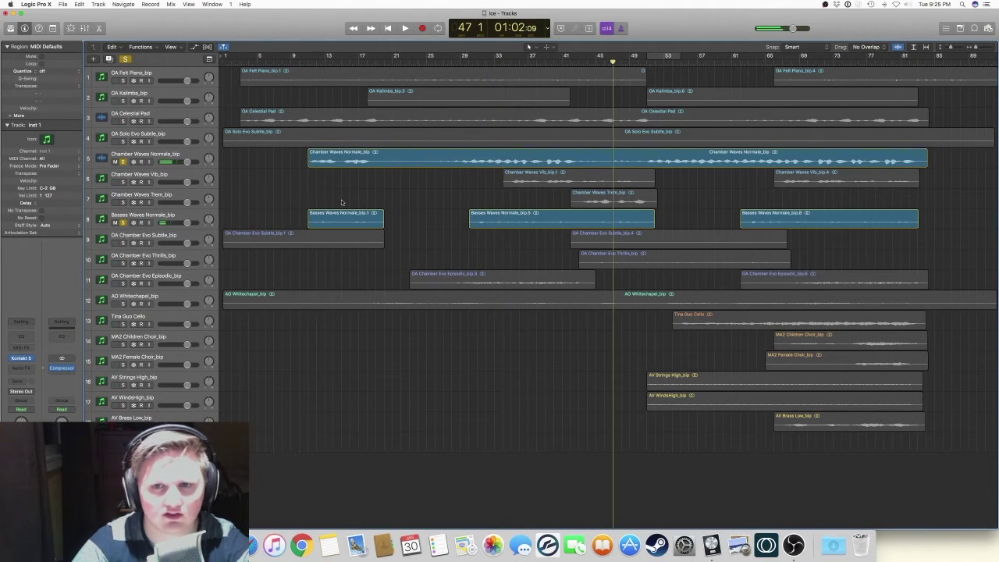
pyautogui.click(122, 182)
pyautogui.click(122, 160)
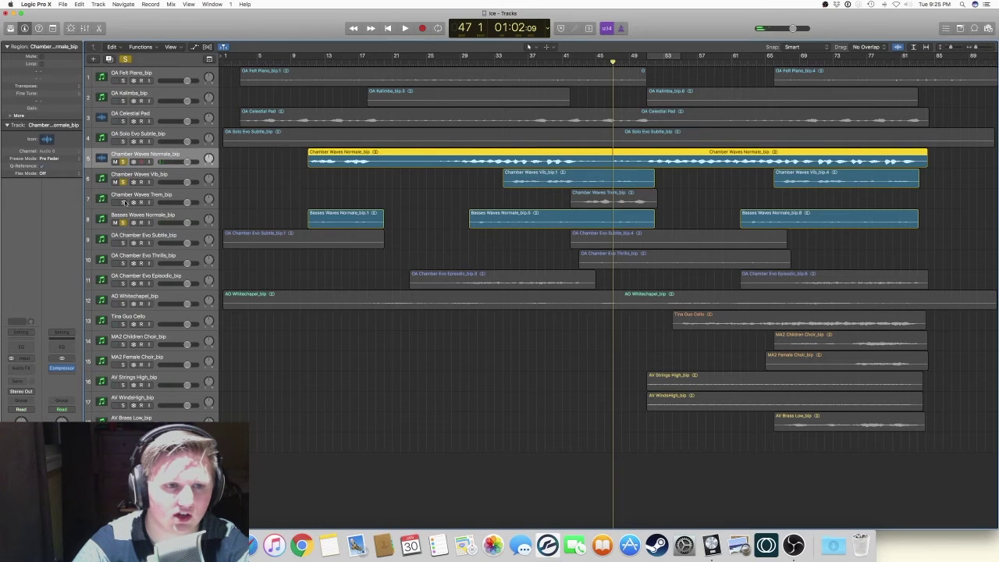
pyautogui.click(123, 202)
pyautogui.click(122, 161)
pyautogui.press('space')
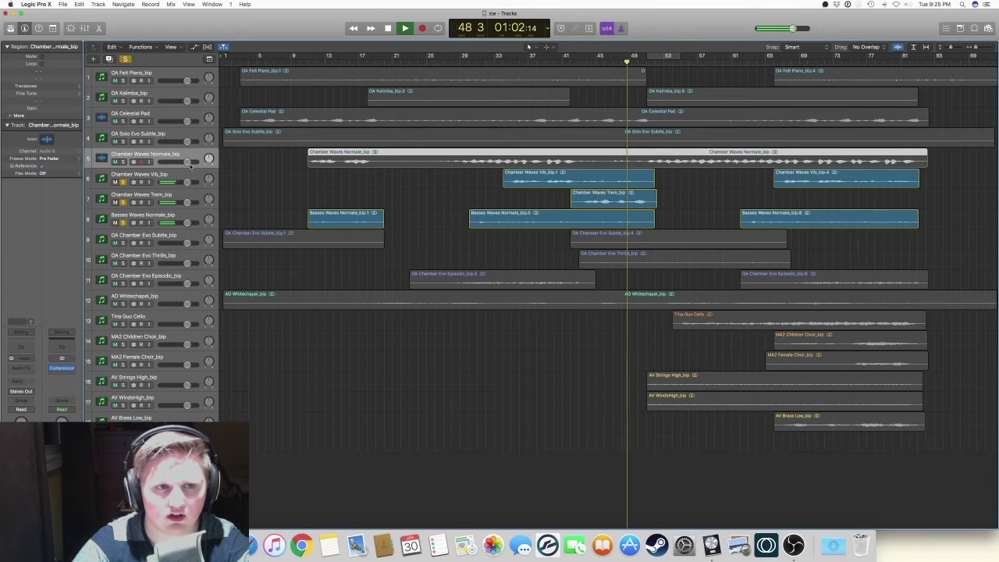
pyautogui.press('s')
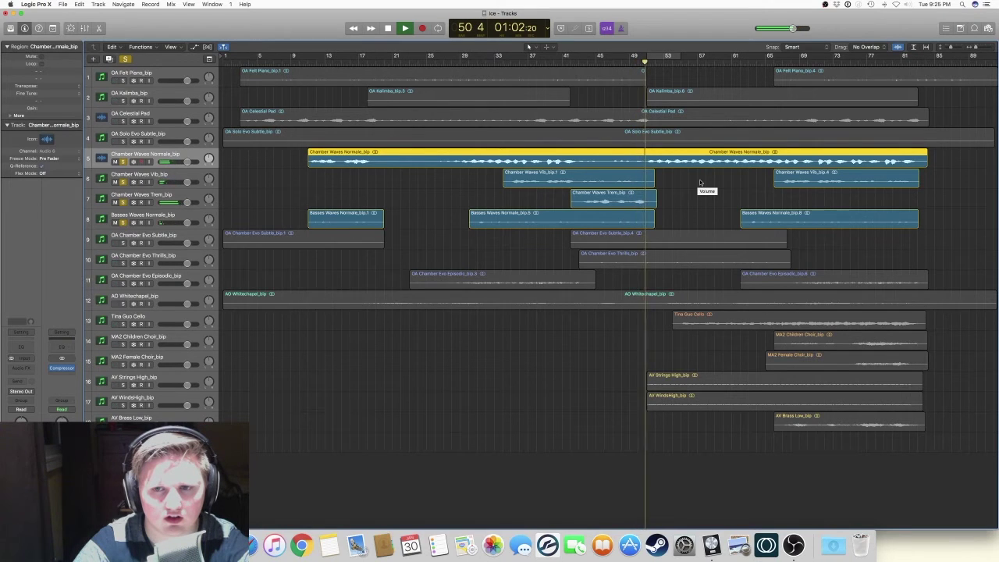
pyautogui.press('space')
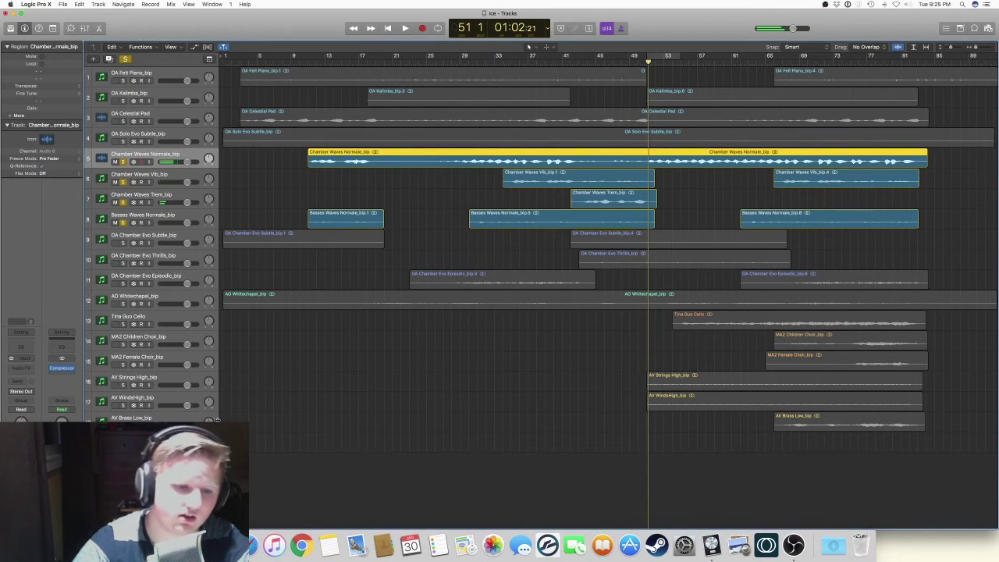
# Open Kontakt on Inst 1 and load Basses Waves.nki from the Spitfire library in place of Chamber Waves
pyautogui.click(140, 438)
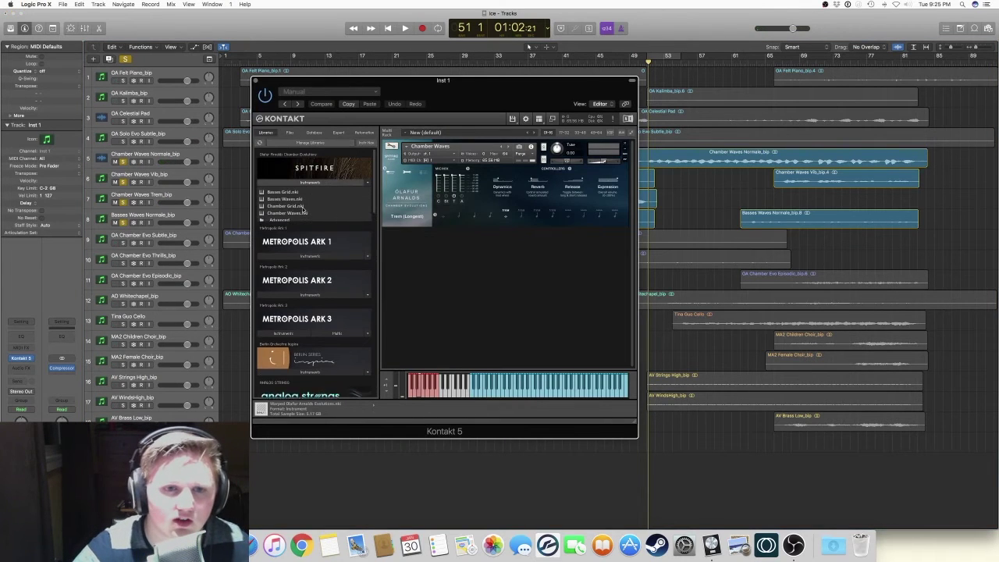
pyautogui.moveTo(291, 200); pyautogui.dragTo(429, 197)
pyautogui.click(557, 172)
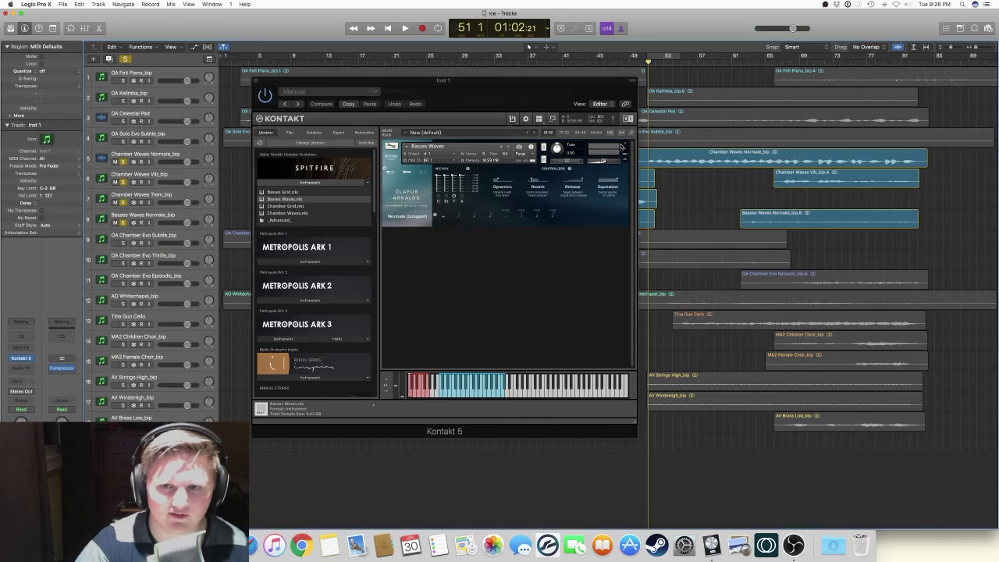
# Load Chamber Waves.nki, shift the Kontakt window aside, and switch the loaded instrument to Chamber Grid
pyautogui.click(287, 213)
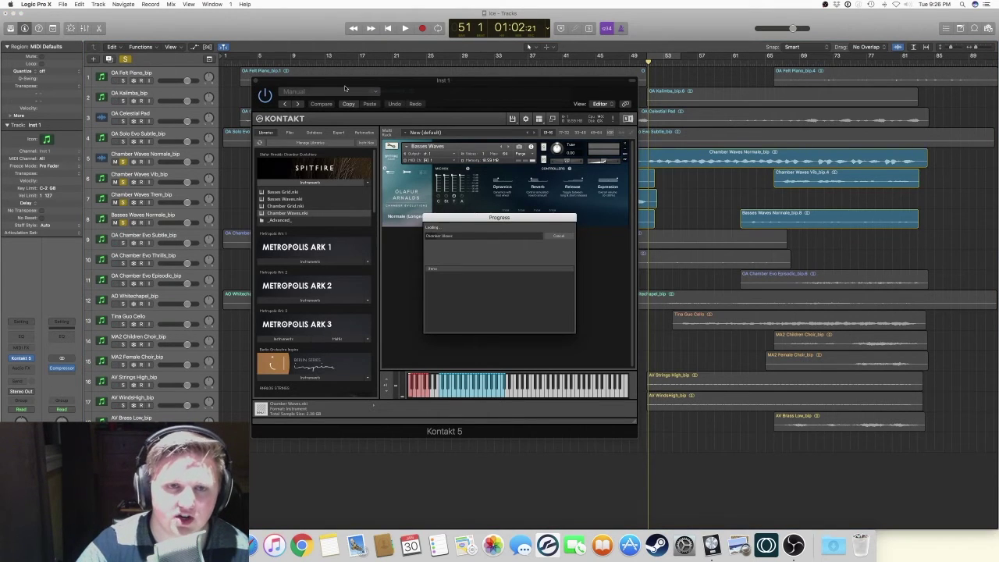
pyautogui.moveTo(330, 85); pyautogui.dragTo(388, 103)
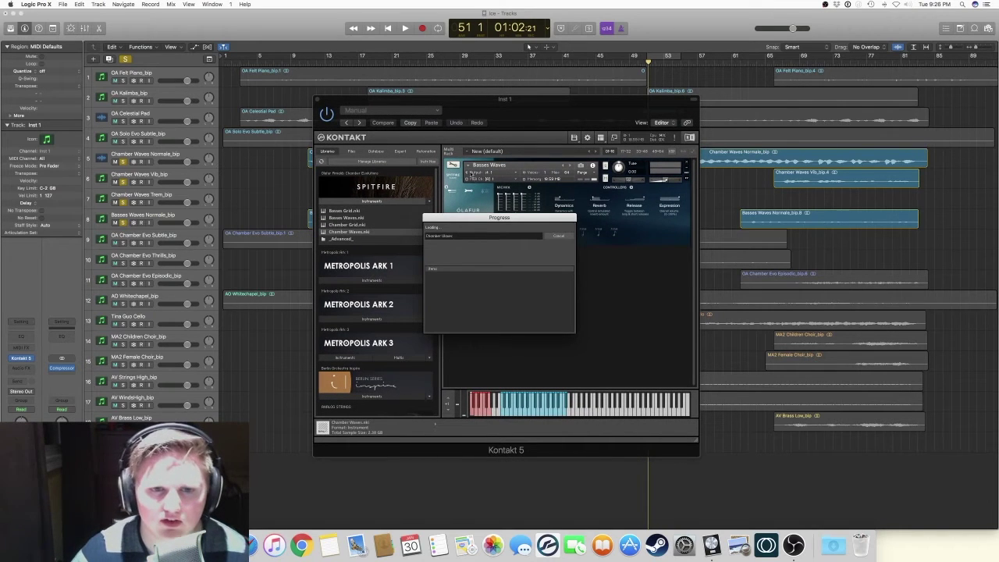
pyautogui.click(564, 169)
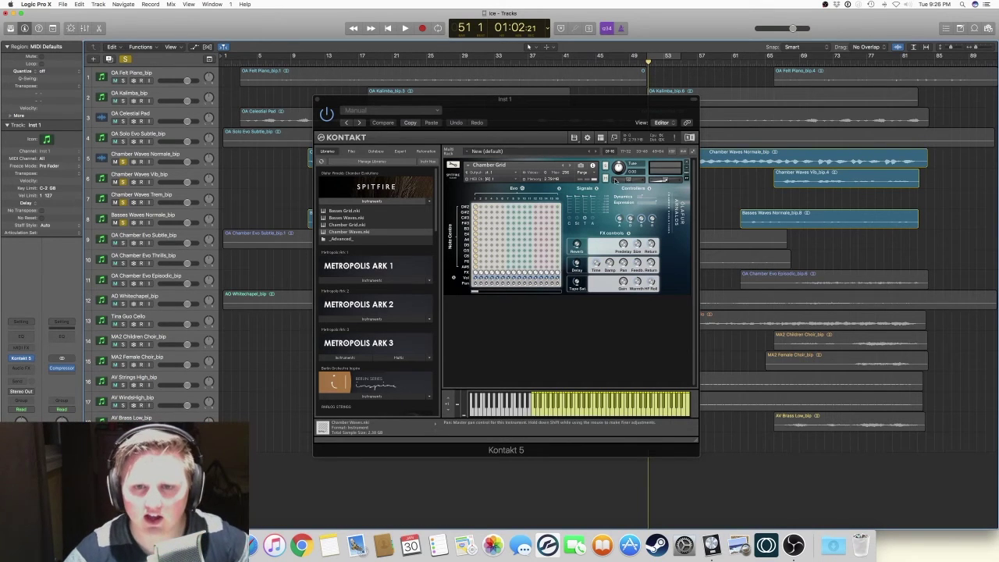
# Randomise the Chamber Grid's evolutions with subtle, and close Kontakt
pyautogui.click(522, 189)
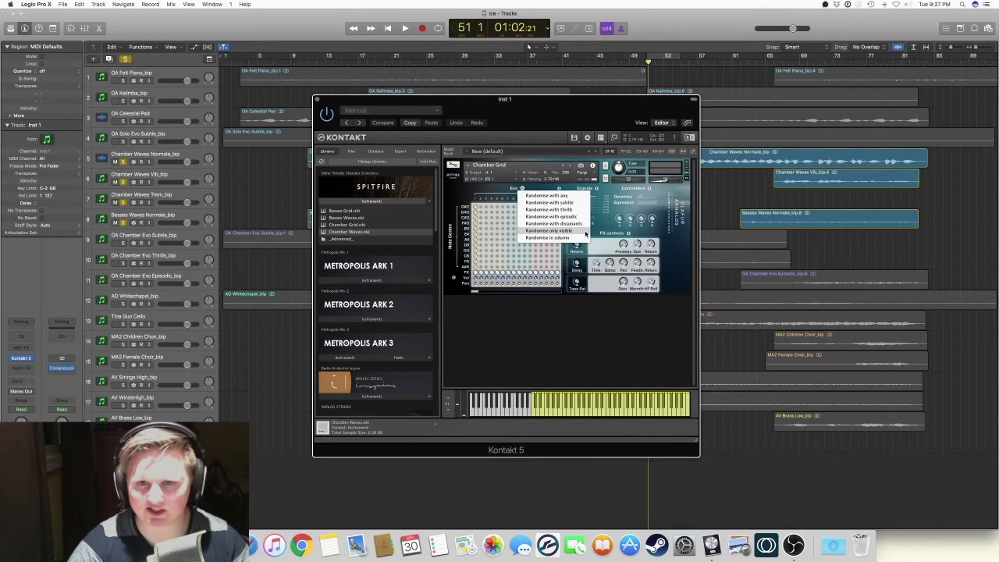
pyautogui.click(531, 202)
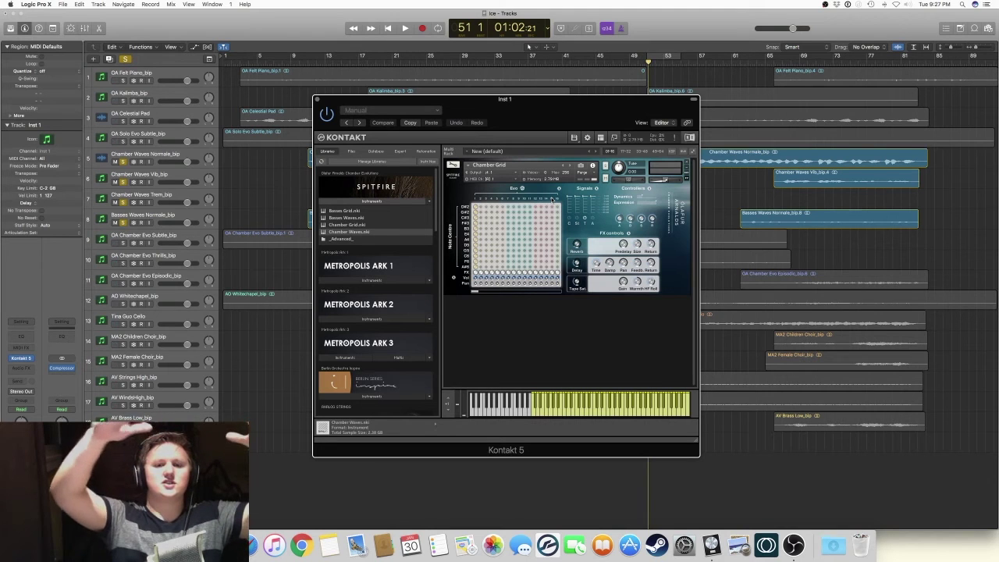
pyautogui.click(317, 99)
# Solo only OA Chamber Evo Subtle, clearing the Basses and Chamber Waves solos, play it from the project start, and stop playback
pyautogui.click(123, 243)
pyautogui.click(122, 223)
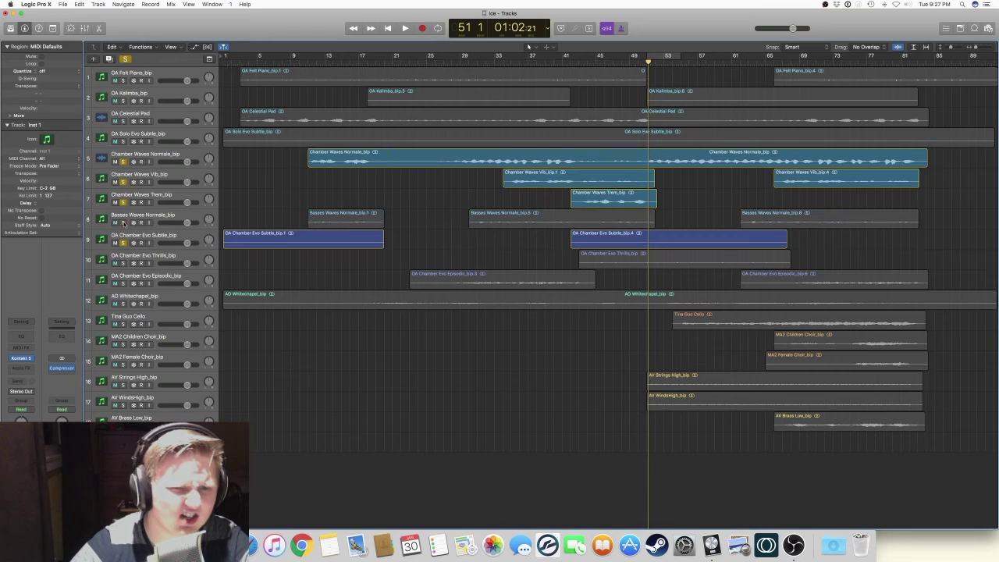
pyautogui.click(123, 202)
pyautogui.click(122, 182)
pyautogui.click(123, 162)
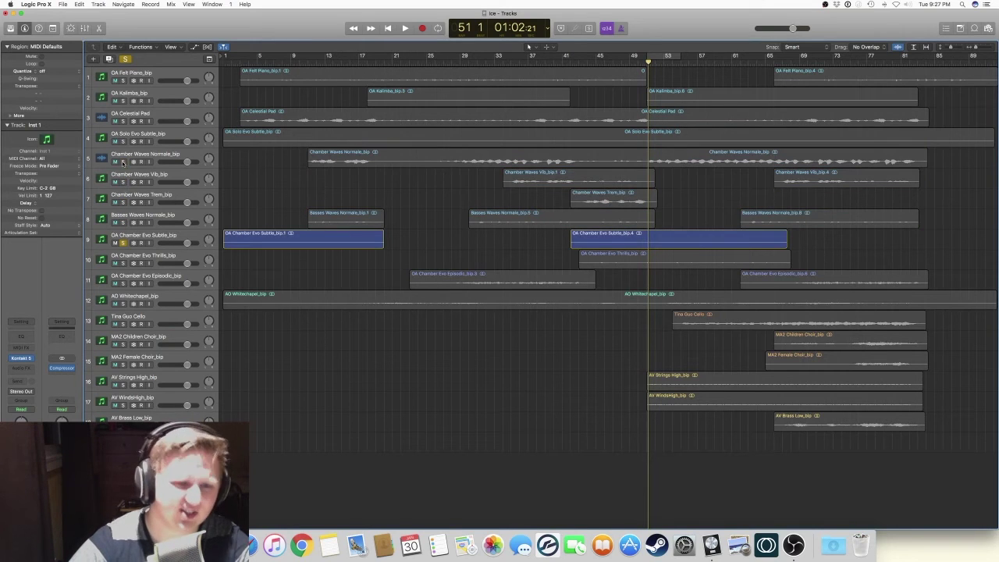
pyautogui.press('Return')
pyautogui.press('space')
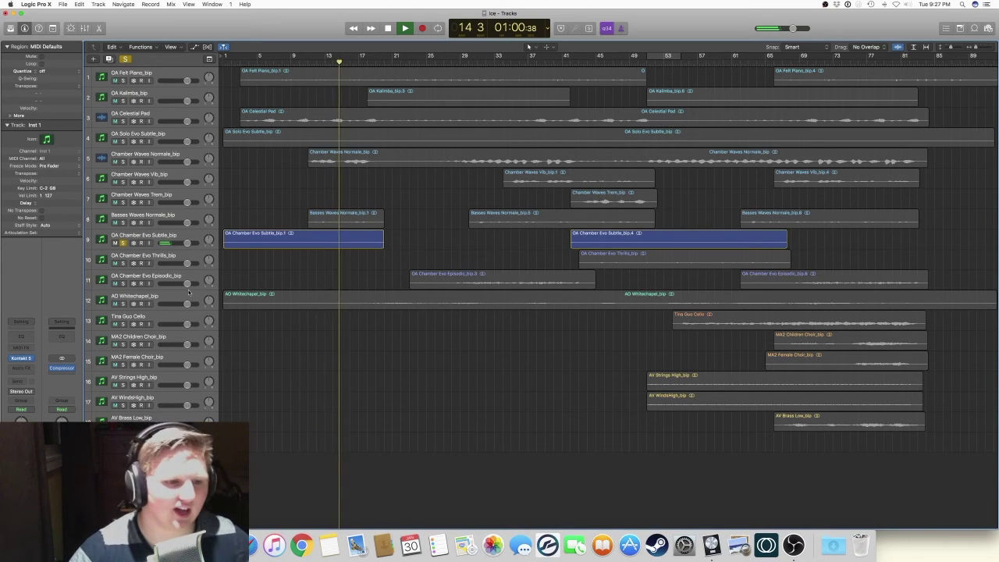
pyautogui.moveTo(22, 359)
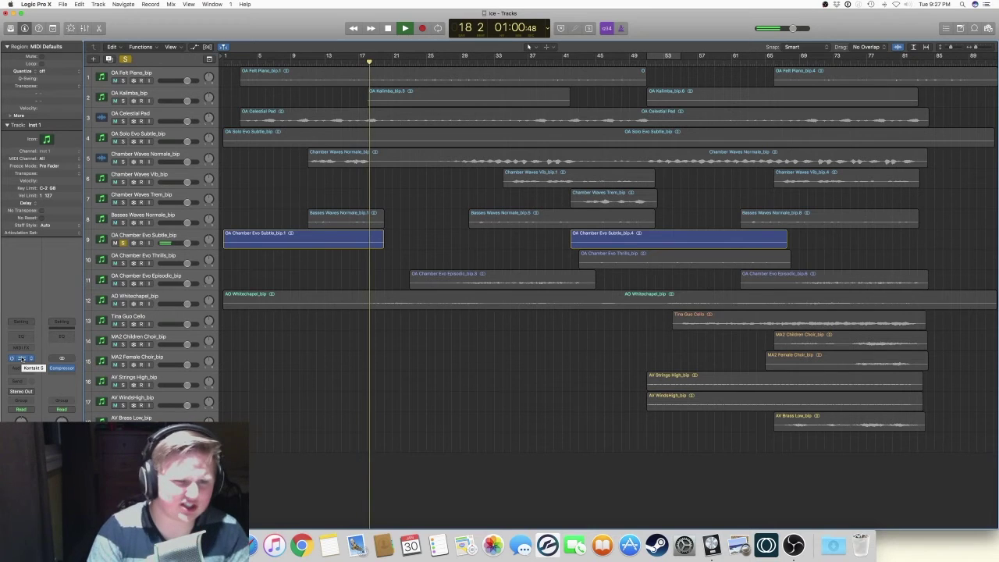
pyautogui.press('space')
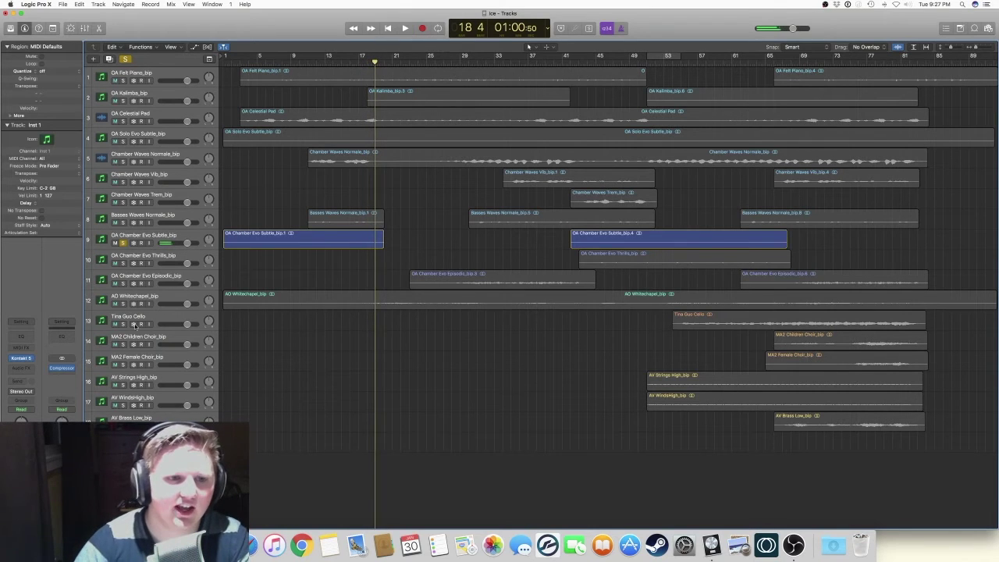
# Solo OA Chamber Evo Thrills instead of Subtle, glance at Chamber Grid in Kontakt, play the track from bar 44, and stop playback
pyautogui.click(124, 243)
pyautogui.click(122, 263)
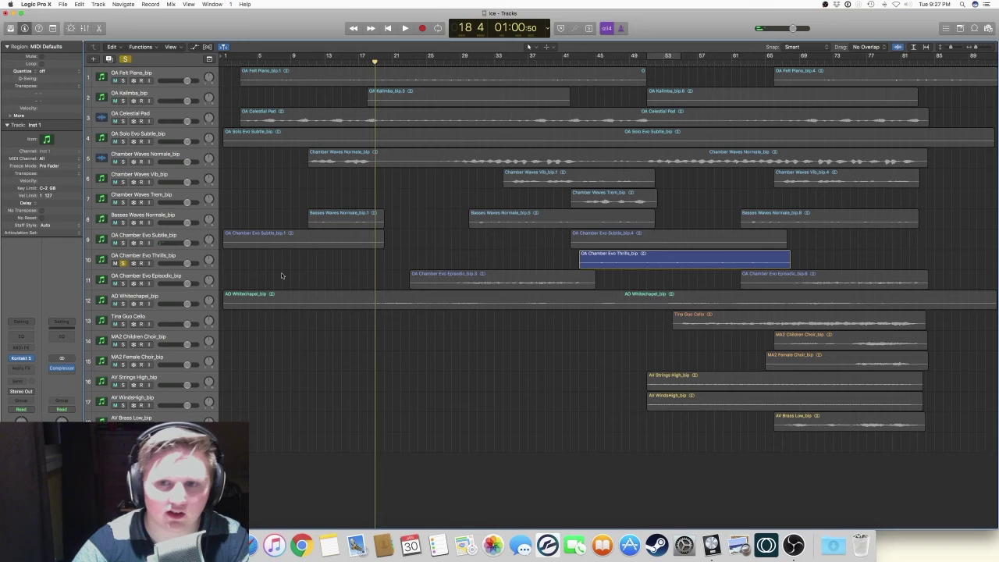
pyautogui.click(584, 63)
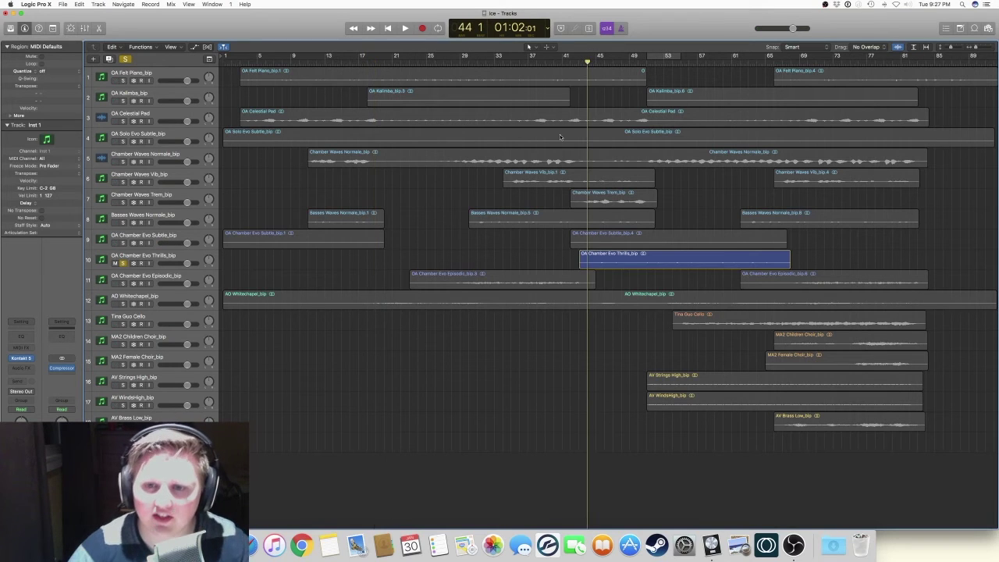
pyautogui.click(30, 358)
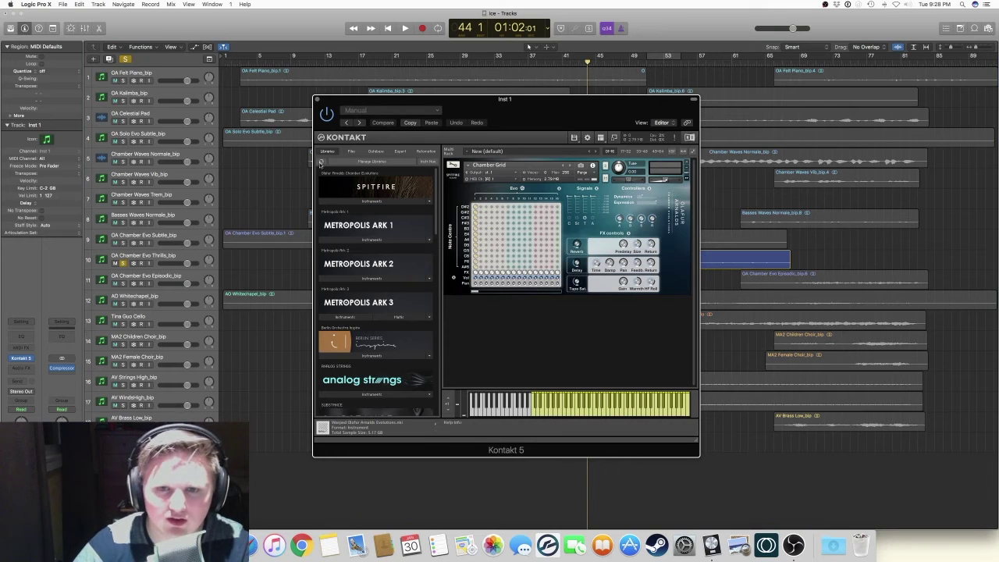
pyautogui.click(316, 100)
pyautogui.press('space')
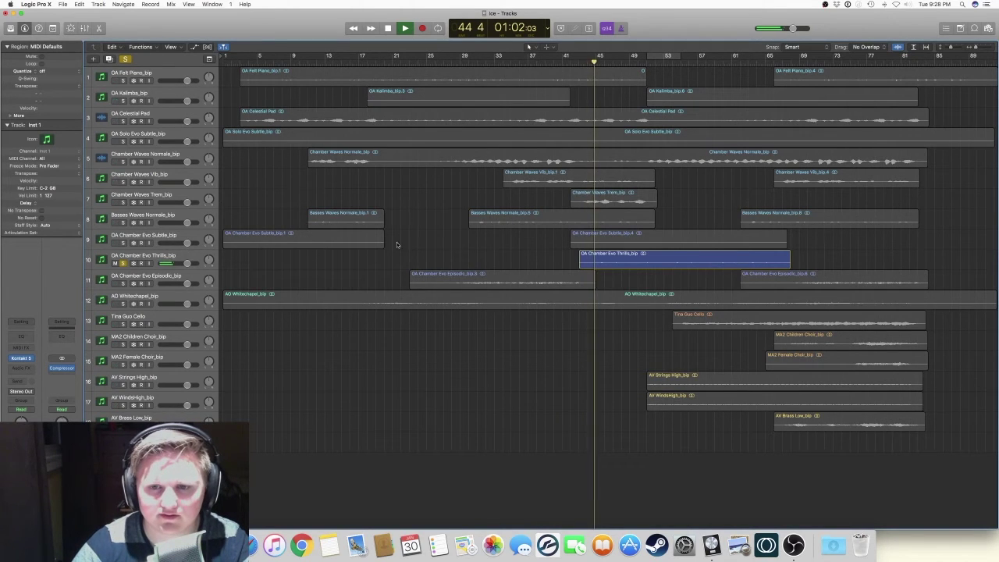
pyautogui.press(',')
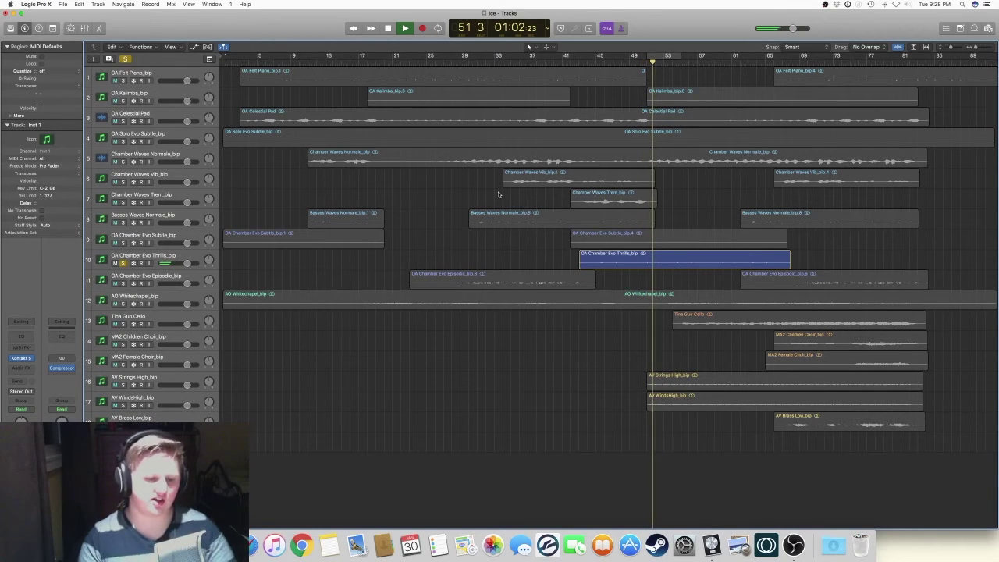
pyautogui.press('space')
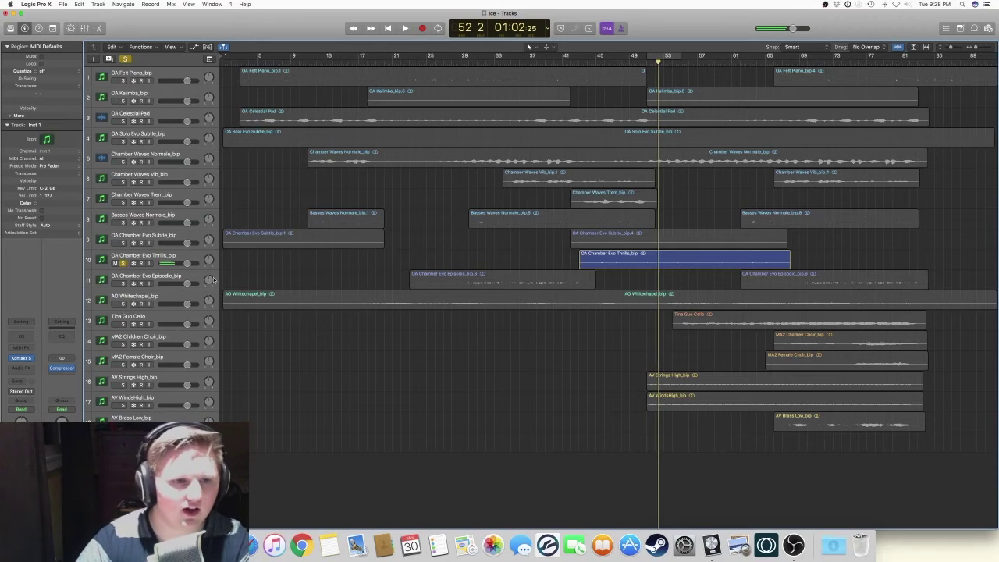
# Solo OA Chamber Evo Episodic instead of Thrills, play it from within its first region, and stop playback
pyautogui.click(129, 284)
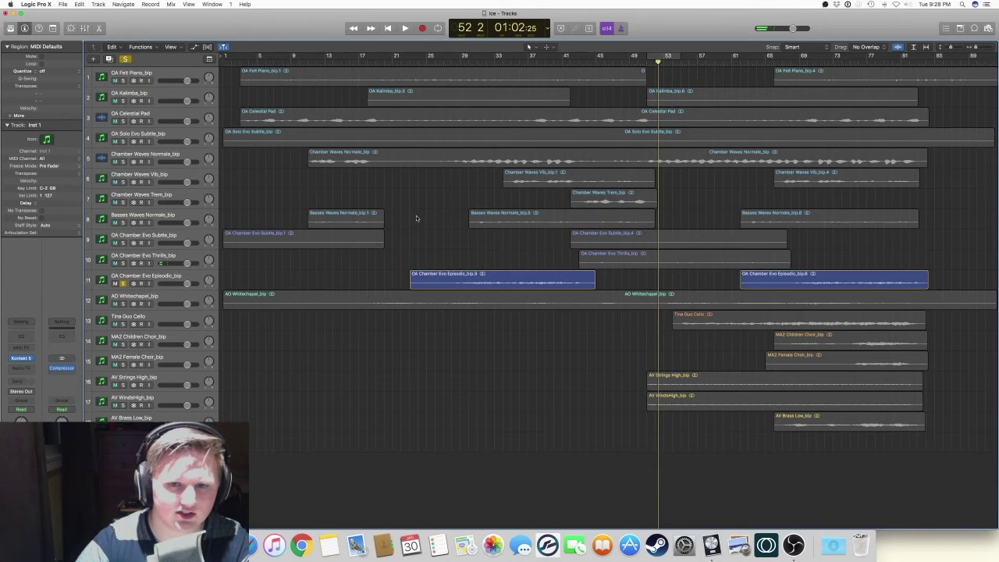
pyautogui.click(452, 61)
pyautogui.press('space')
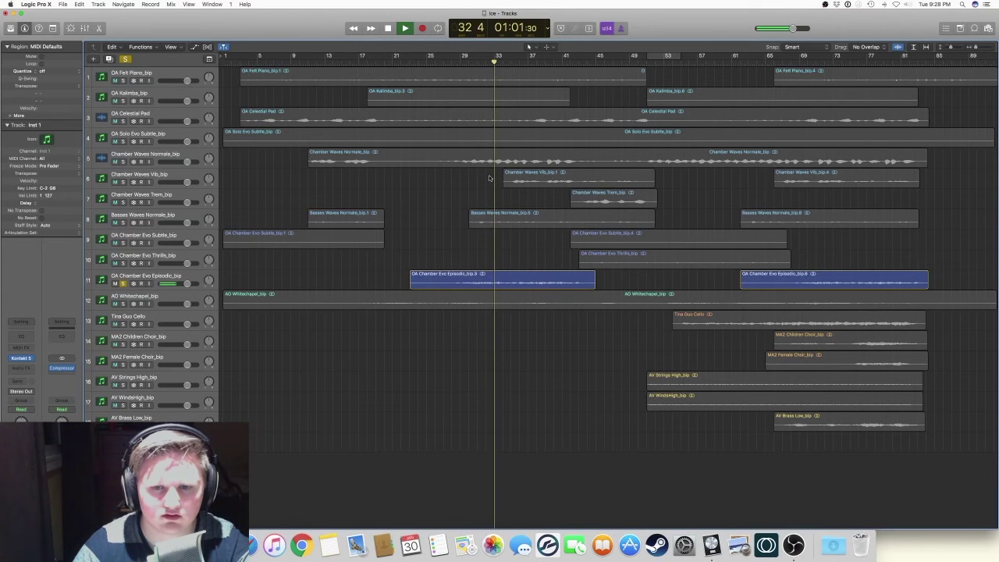
pyautogui.press('space')
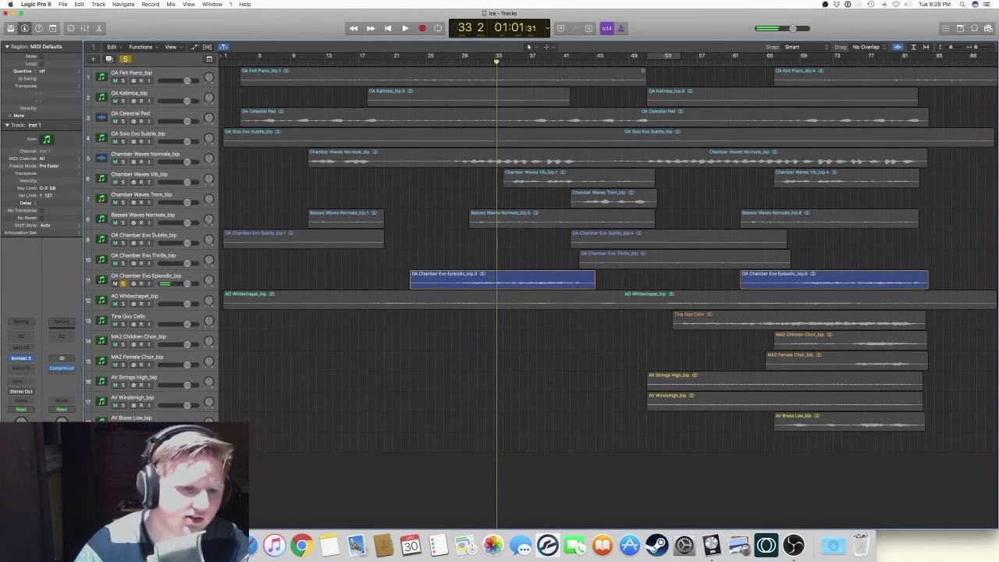
# Open the Chamber Grid in Kontakt, assign several different evolution columns one after another across its full peg board, and close Kontakt
pyautogui.click(24, 360)
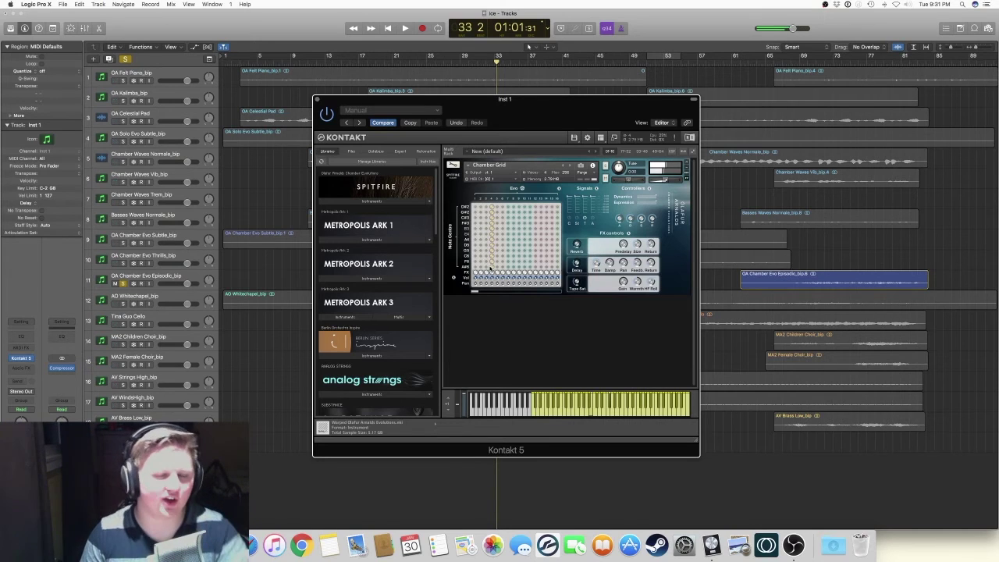
pyautogui.click(501, 268)
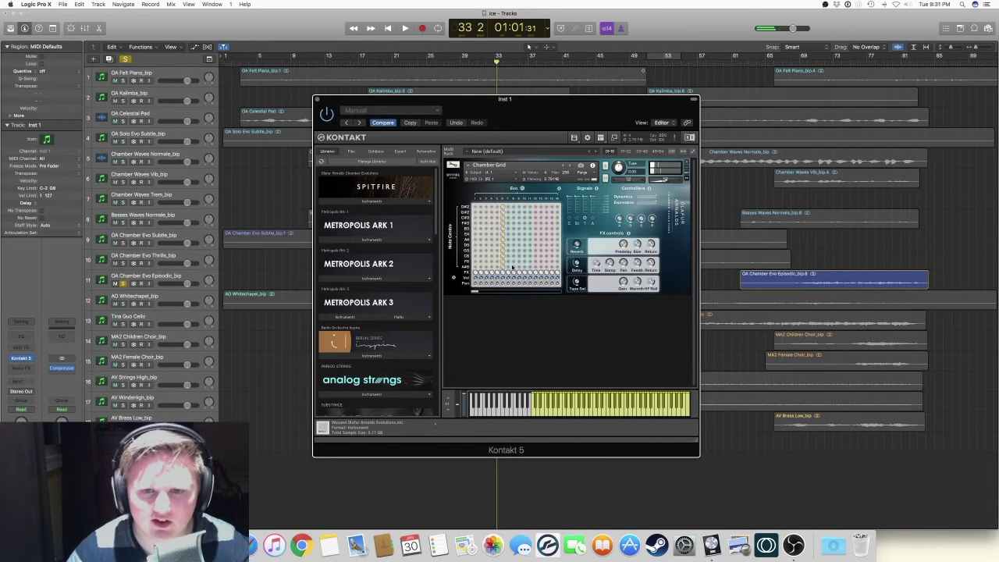
pyautogui.click(511, 268)
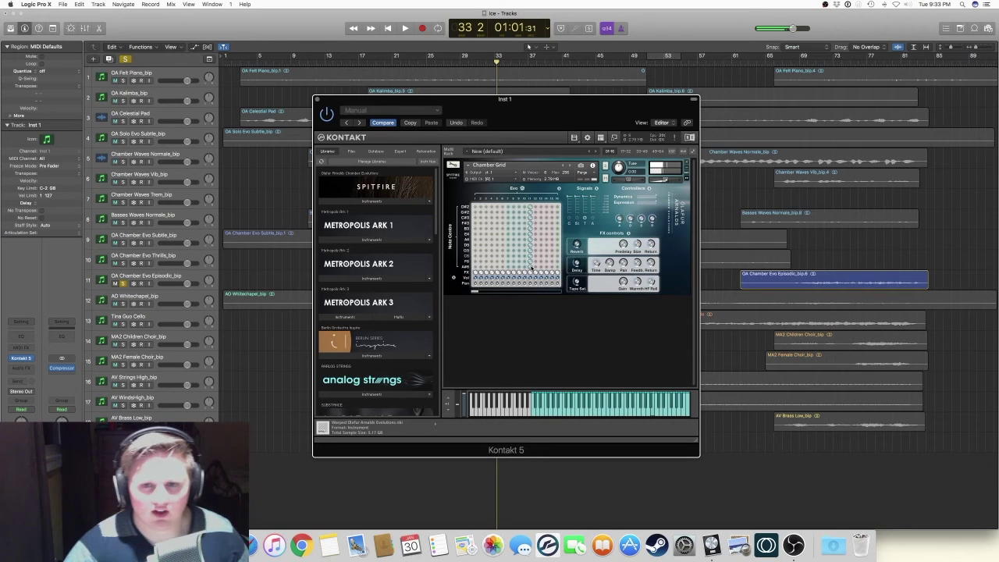
pyautogui.click(533, 268)
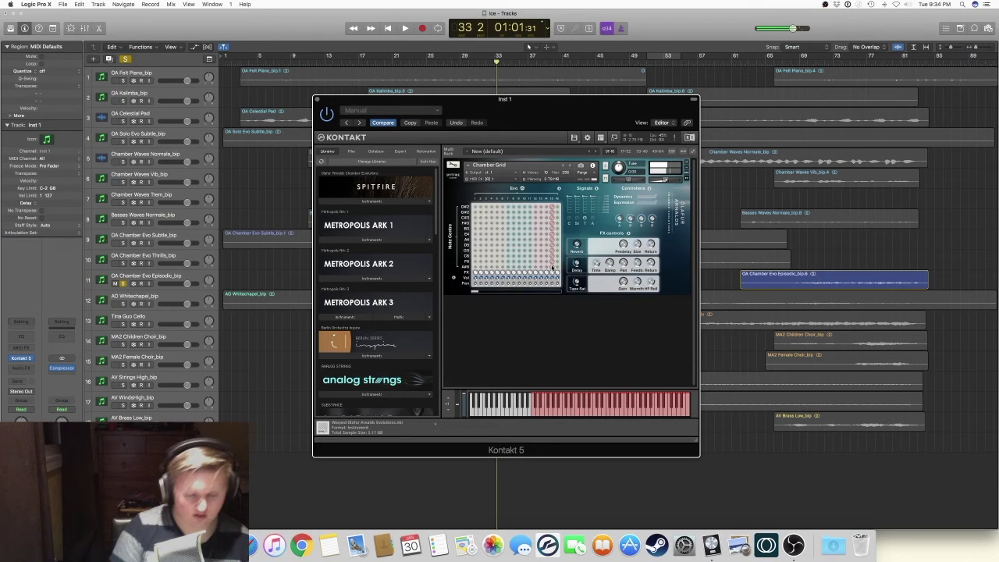
pyautogui.click(560, 292)
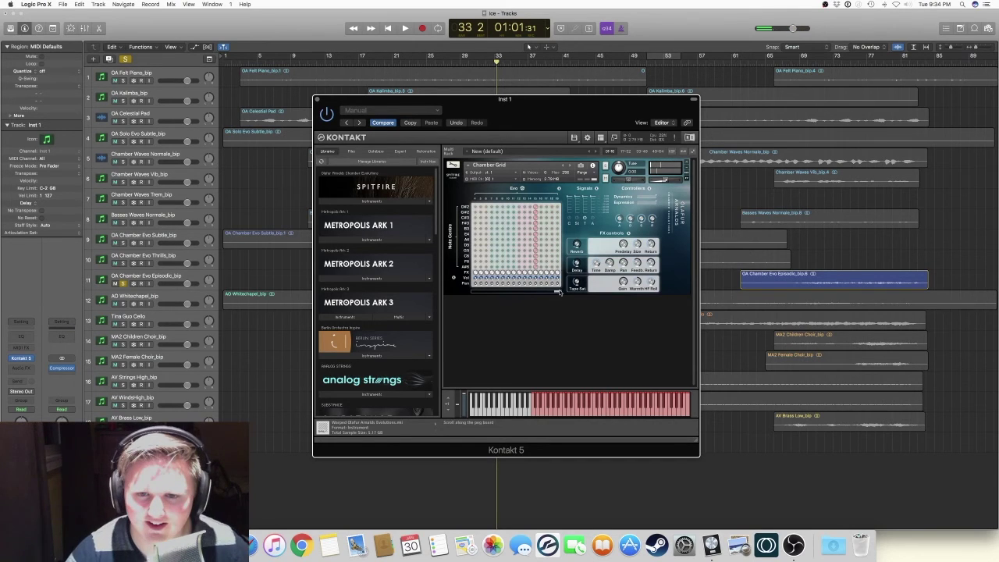
pyautogui.click(540, 269)
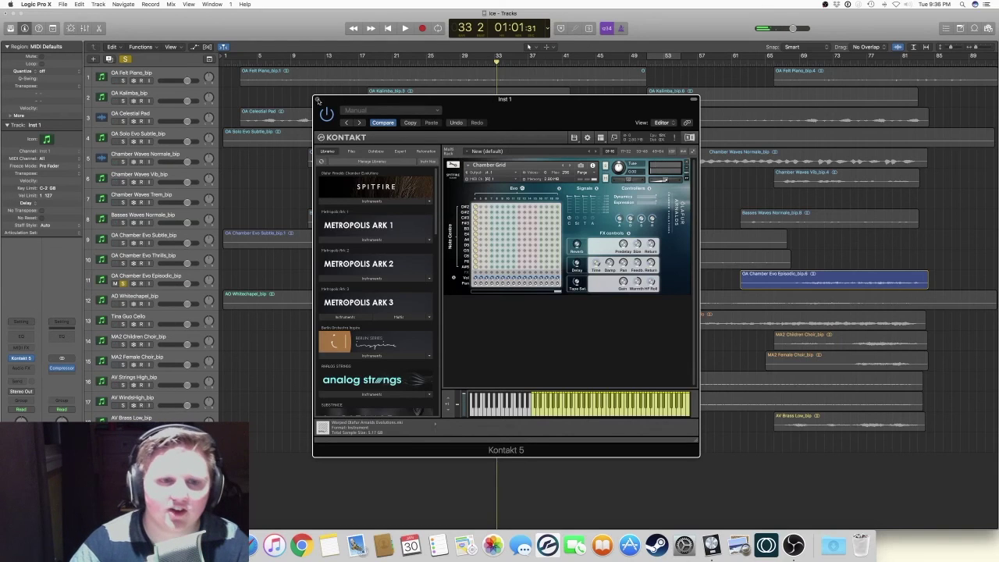
pyautogui.click(317, 101)
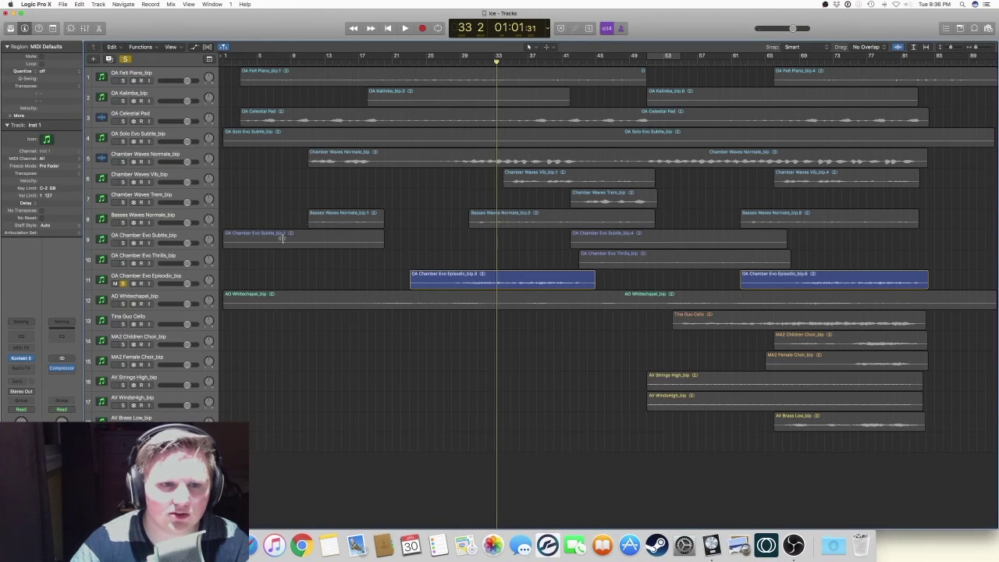
# Solo AO Whitechapel instead of OA Chamber Evo Episodic, play it from the project start and again from bar 20, and stop playback
pyautogui.click(122, 284)
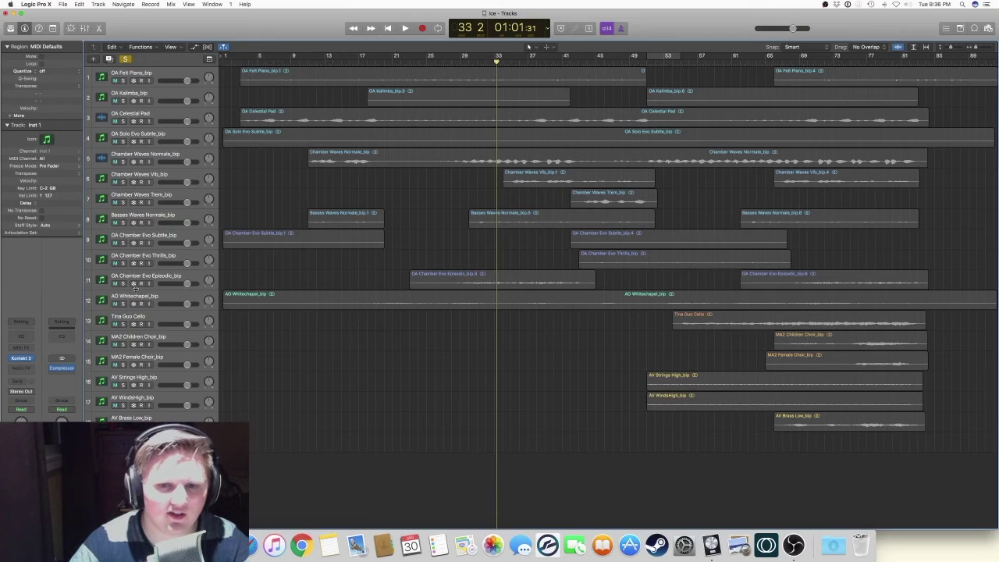
pyautogui.click(123, 304)
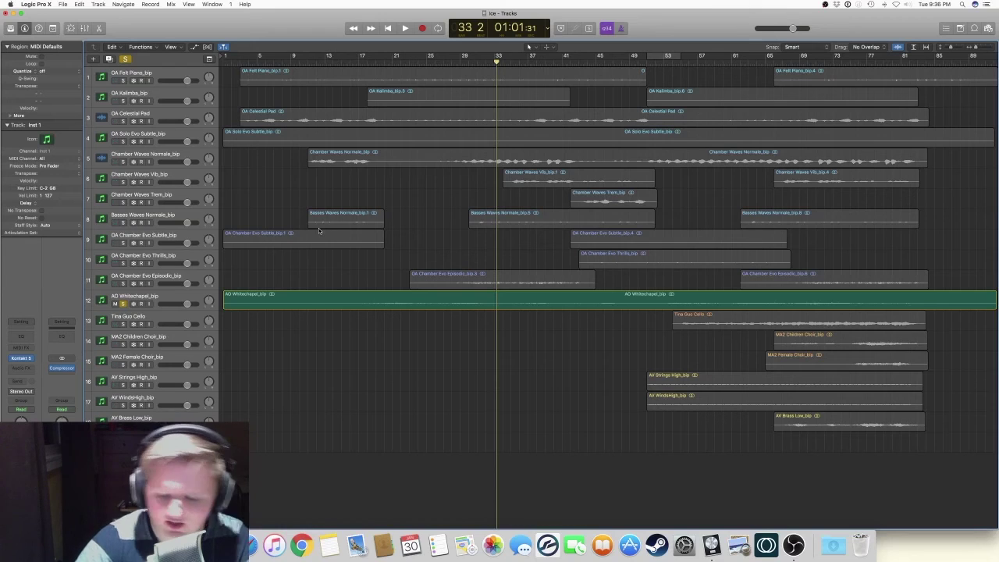
pyautogui.press('Return')
pyautogui.press('space')
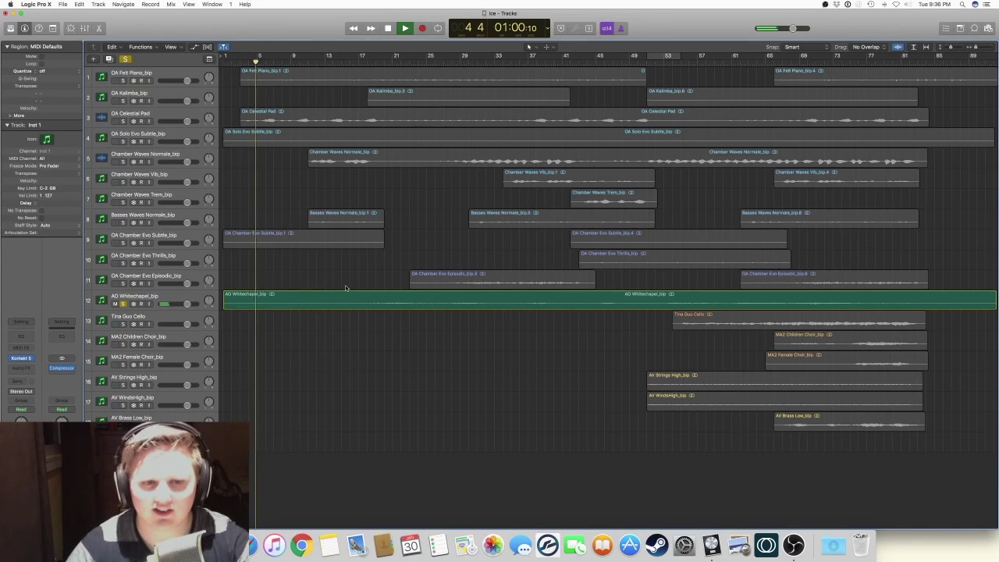
pyautogui.click(385, 62)
pyautogui.click(233, 295)
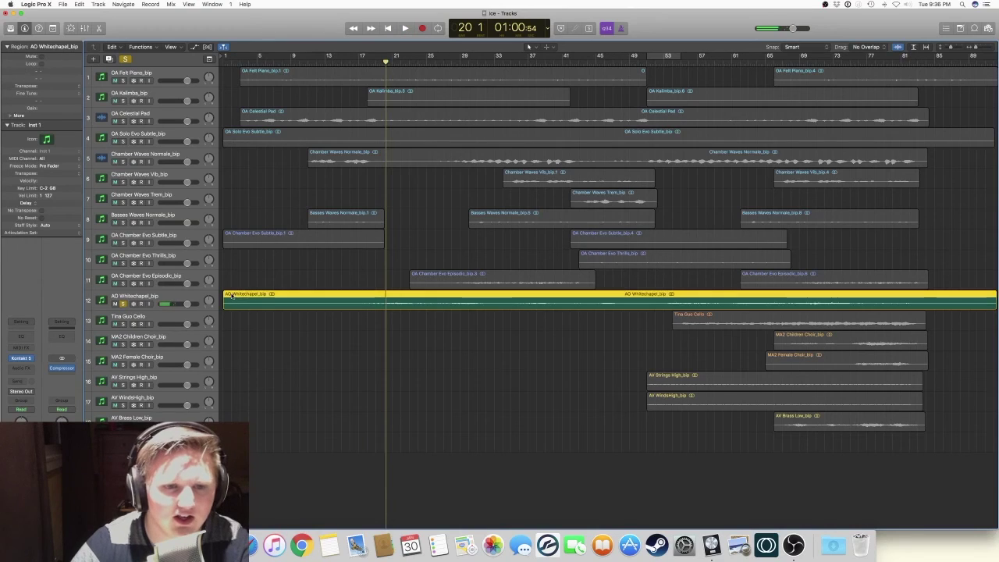
pyautogui.click(317, 260)
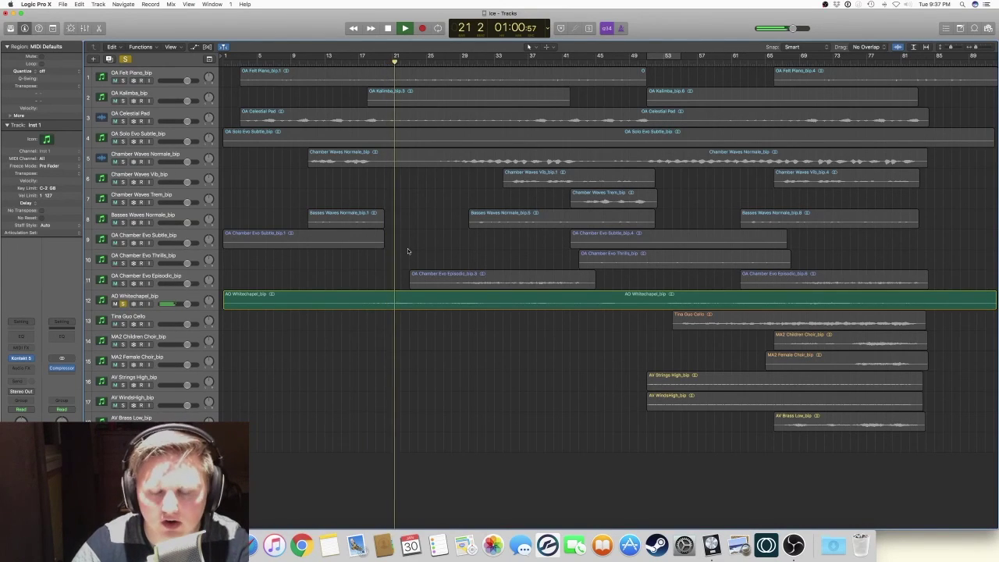
pyautogui.press('space')
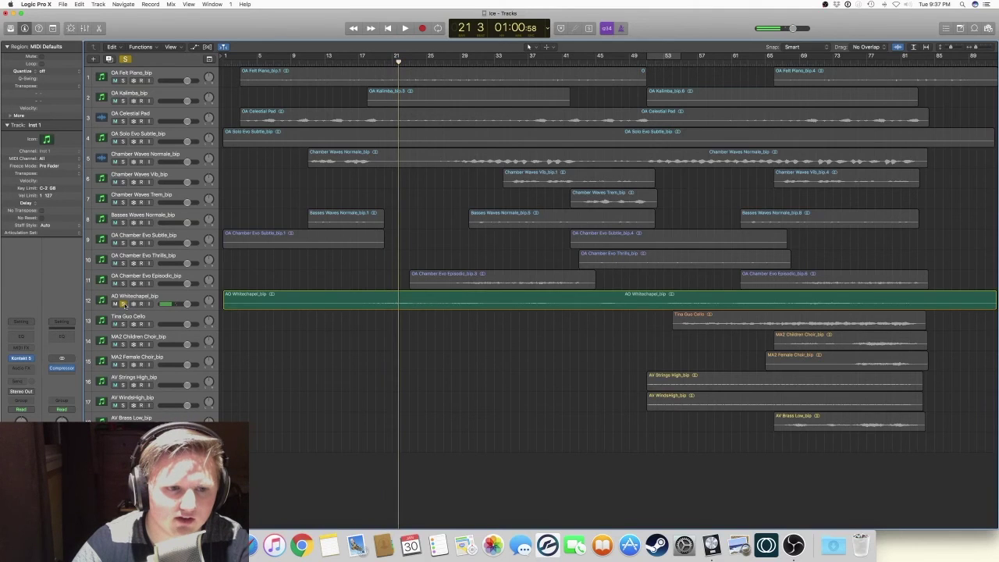
# Solo Tina Guo Cello instead of AO Whitechapel and play it from the start of its region
pyautogui.click(122, 303)
pyautogui.click(122, 323)
pyautogui.click(680, 61)
pyautogui.click(672, 63)
pyautogui.press('space')
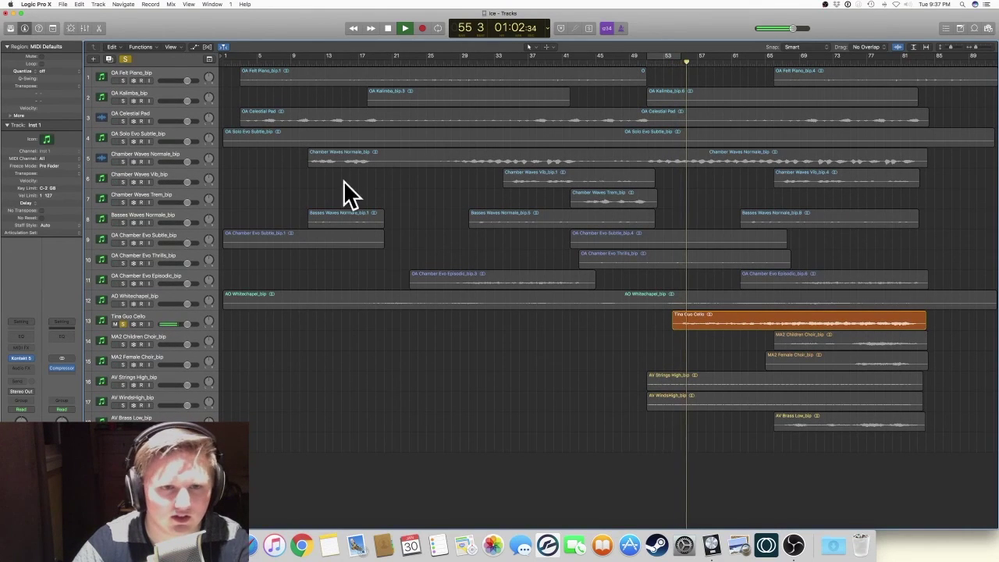
# Compare the cello with and without Chamber Waves Normale by switching that track's solo on and off during playback
pyautogui.click(123, 161)
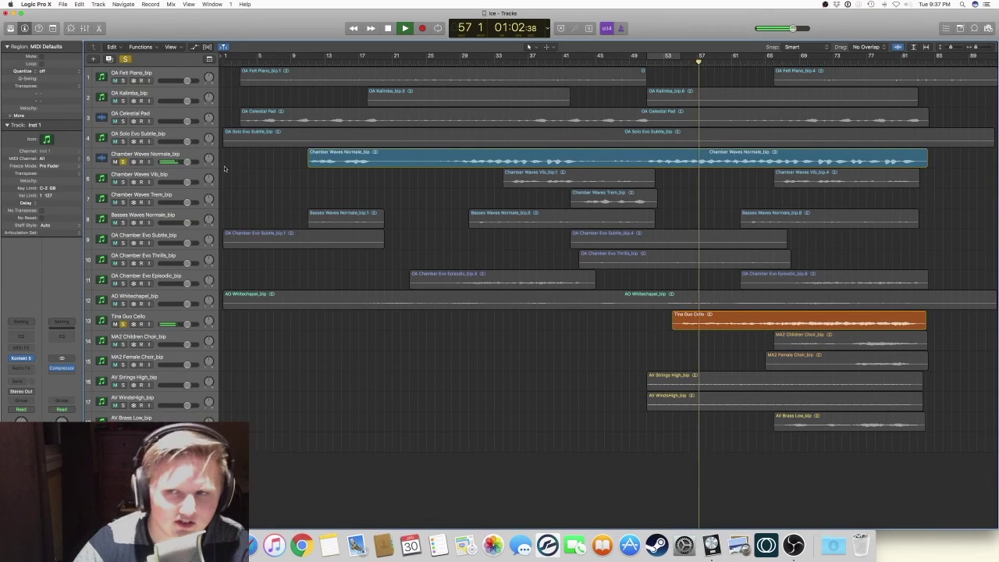
pyautogui.click(123, 161)
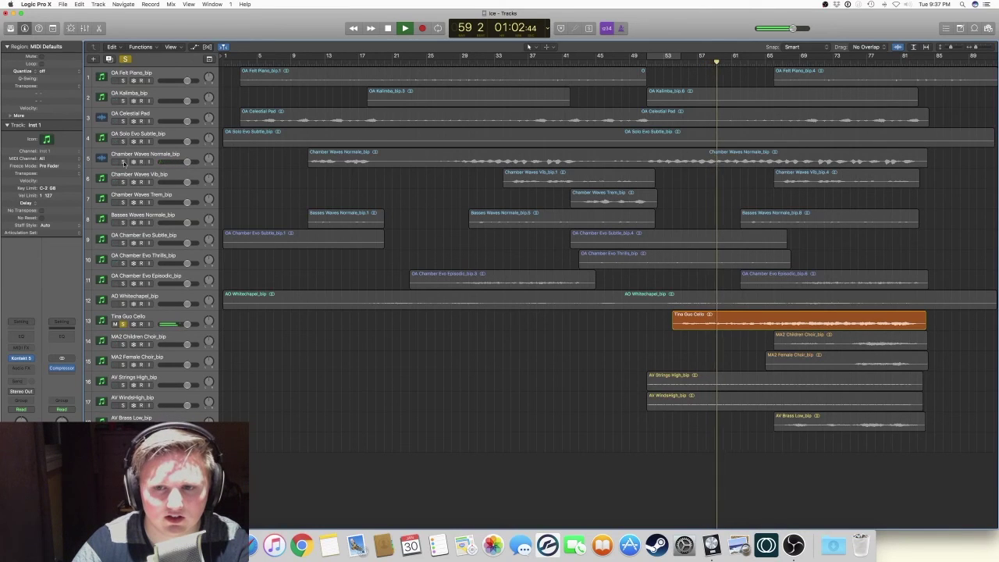
pyautogui.click(124, 162)
pyautogui.click(123, 162)
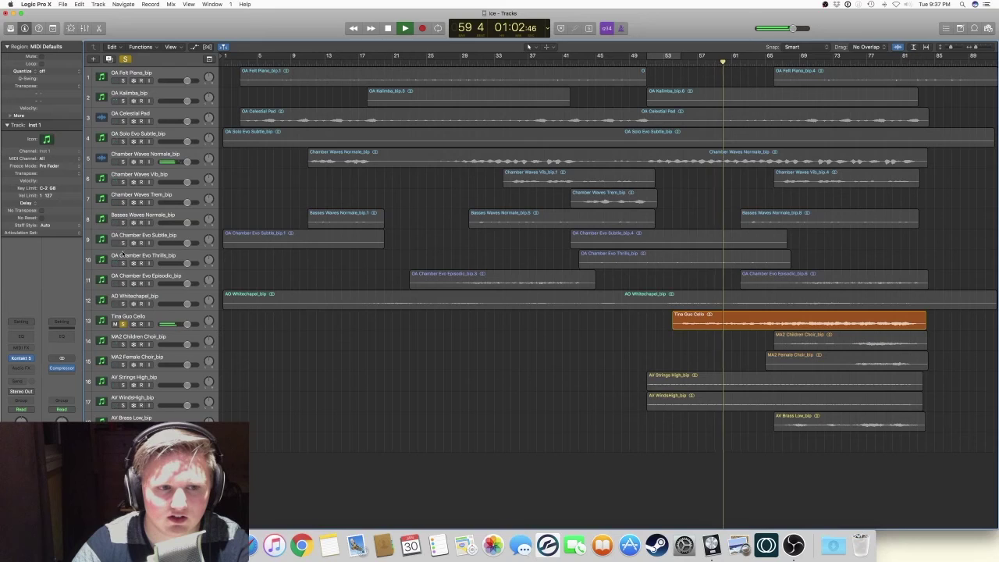
# Add OA Chamber Evo Subtle and Thrills to the soloed cello, audition AO Whitechapel on and off with them, and stop playback
pyautogui.click(123, 243)
pyautogui.click(122, 263)
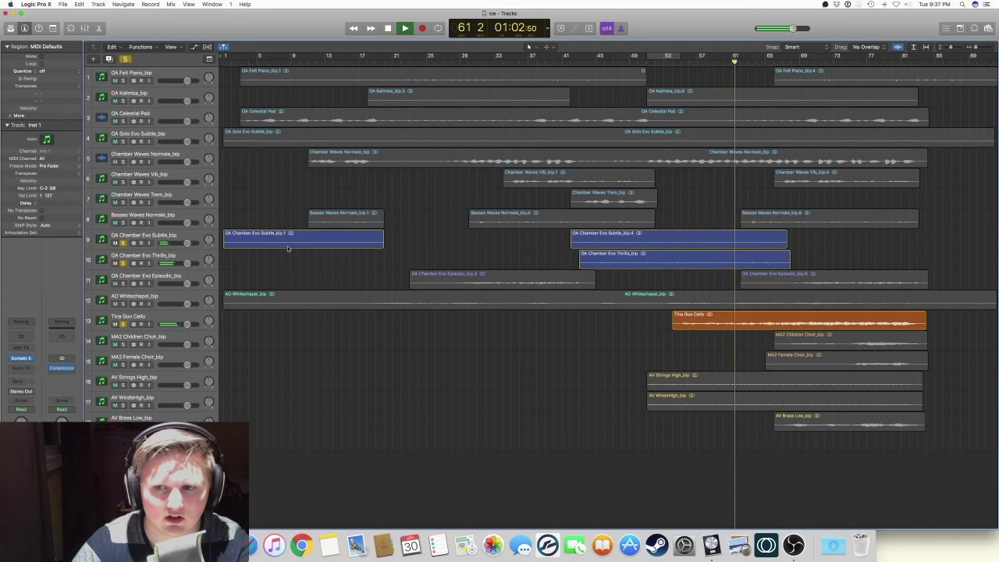
pyautogui.click(124, 304)
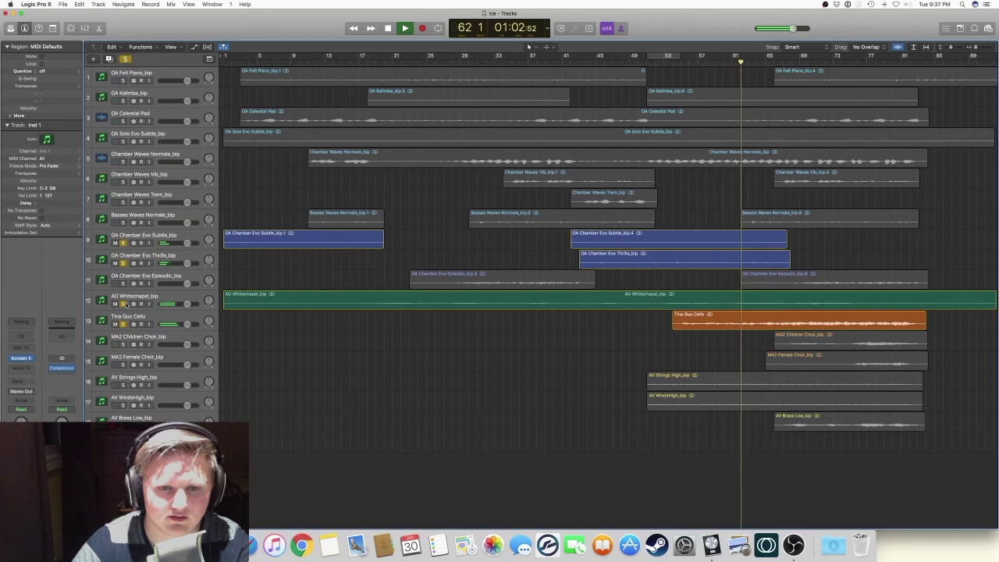
pyautogui.click(124, 303)
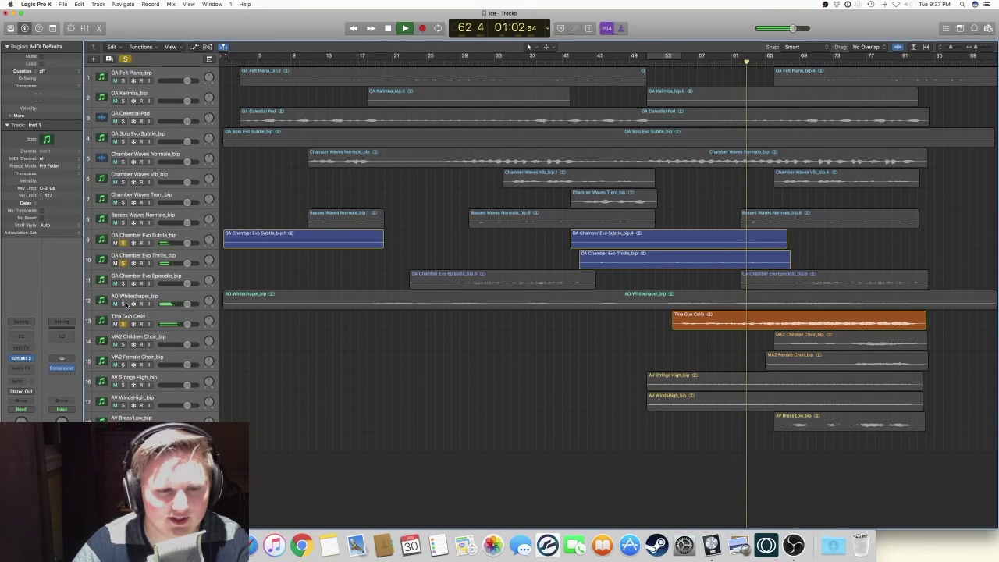
pyautogui.click(123, 303)
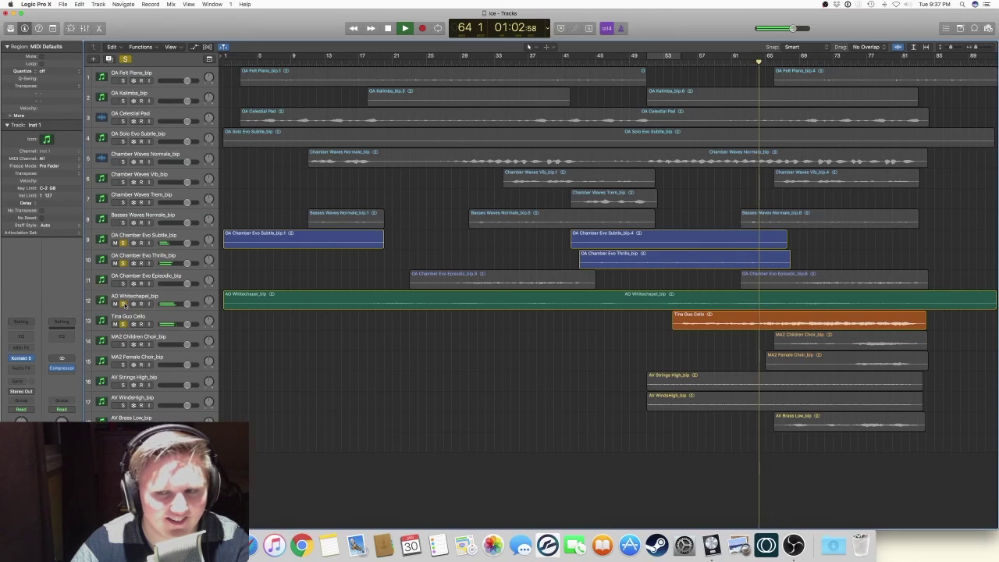
pyautogui.click(123, 304)
pyautogui.press('space')
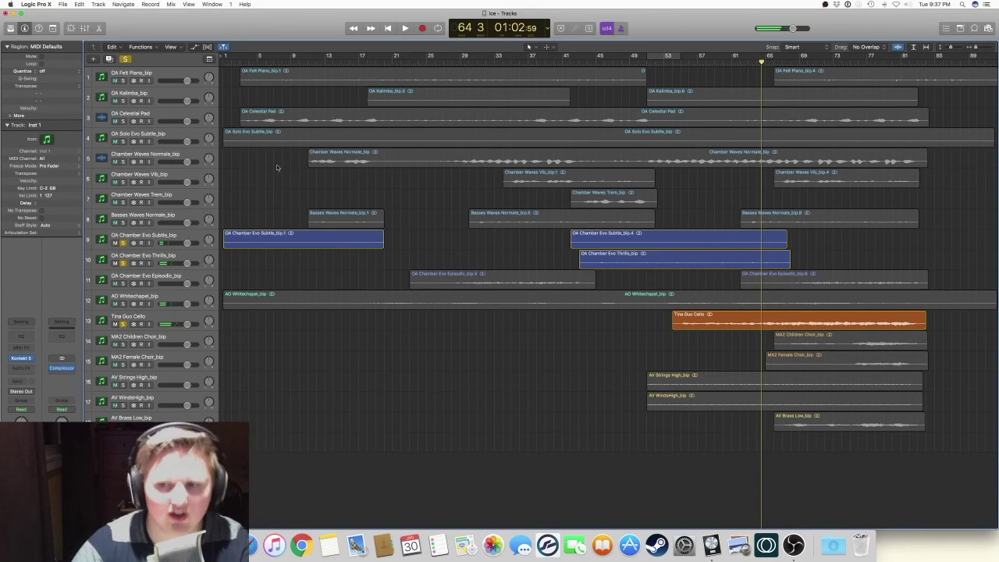
# Solo the MA2 Children and Female Choirs instead of the cello and Chamber Evos, play them, add Chamber Waves Normale, and stop playback
pyautogui.click(123, 324)
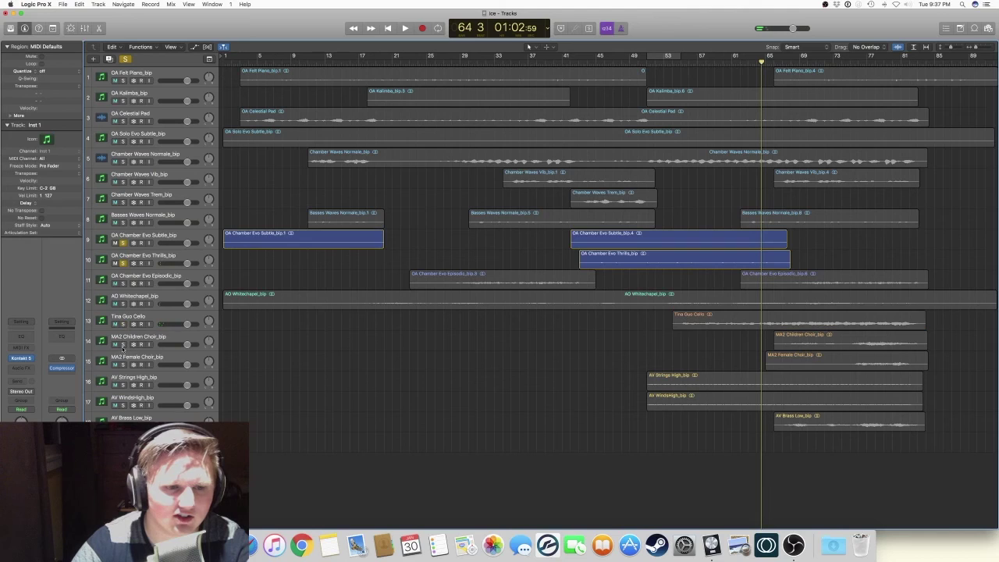
pyautogui.click(124, 344)
pyautogui.click(123, 263)
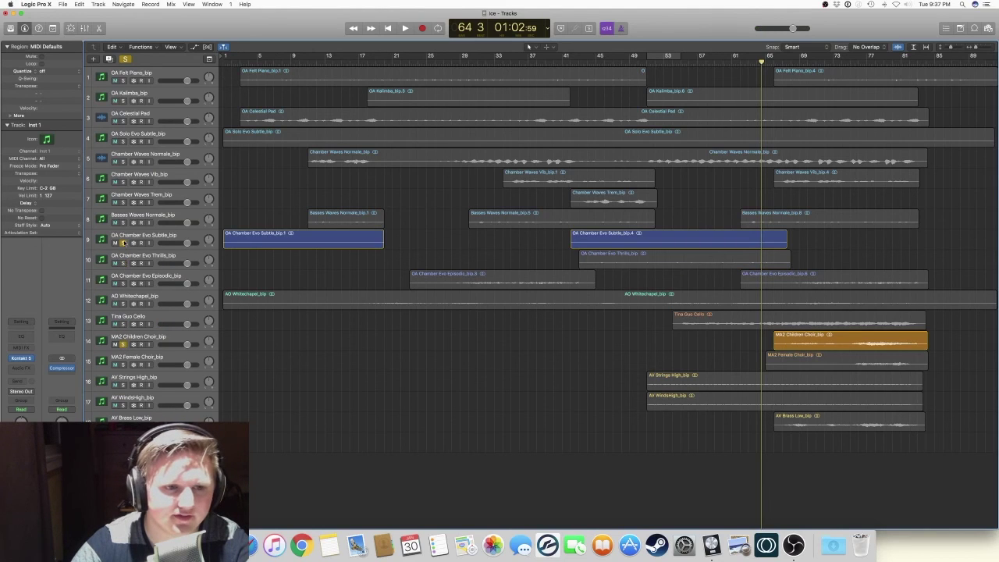
pyautogui.click(123, 242)
pyautogui.click(123, 365)
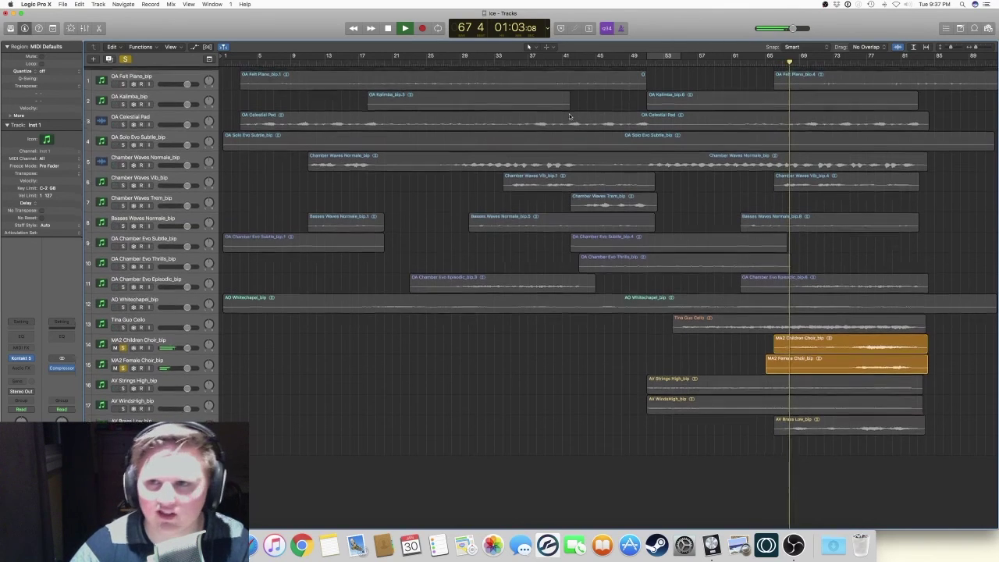
pyautogui.click(122, 162)
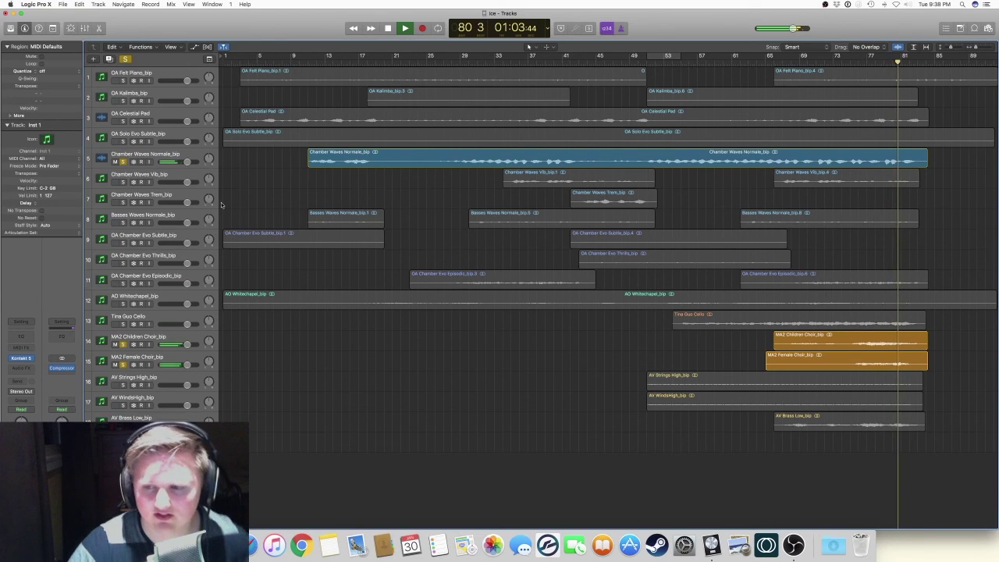
pyautogui.press('space')
# Solo AV Strings High instead of both choirs, play it from the start of its region, and clear the Chamber Waves Normale solo
pyautogui.click(123, 364)
pyautogui.click(122, 344)
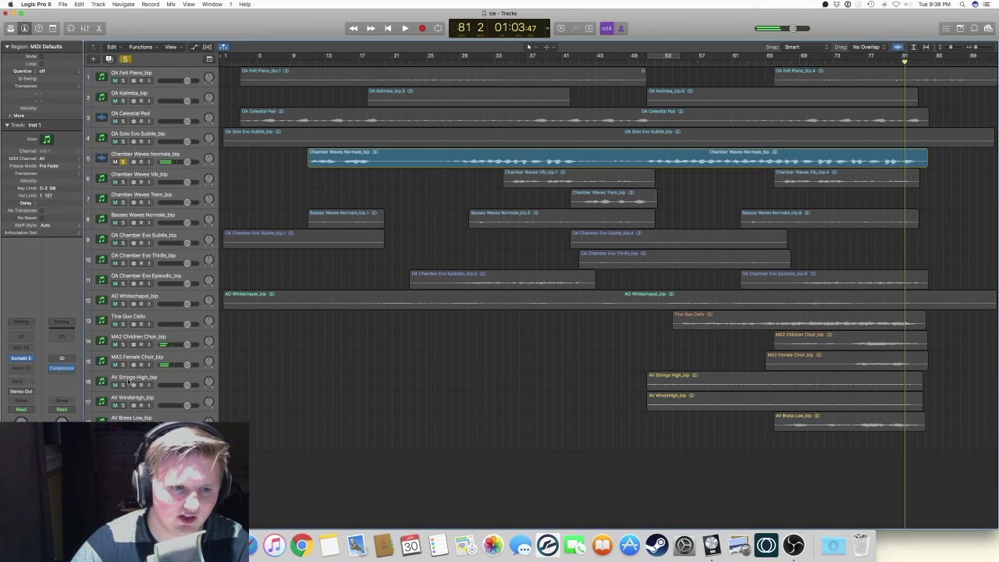
pyautogui.click(123, 385)
pyautogui.click(652, 58)
pyautogui.press('space')
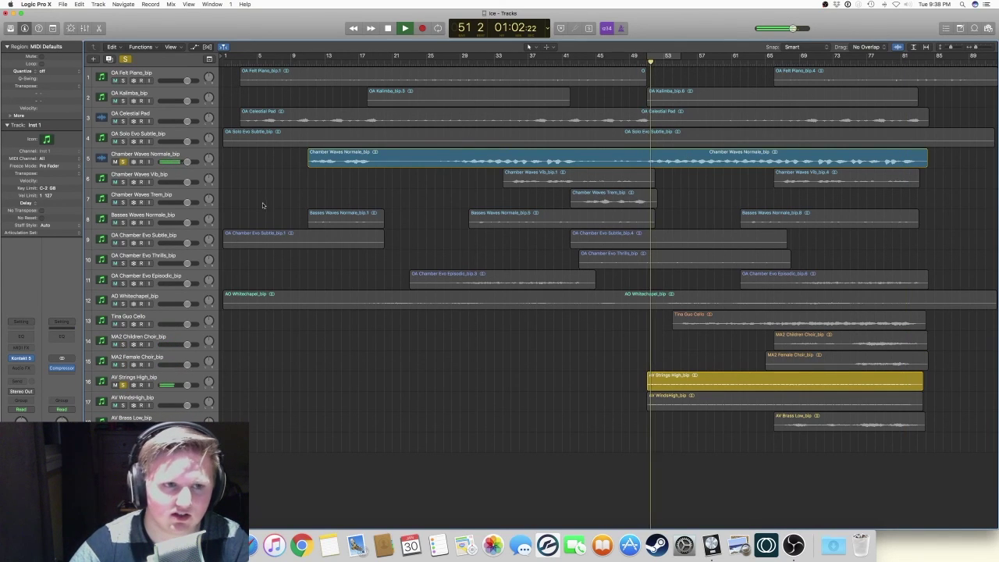
pyautogui.click(321, 335)
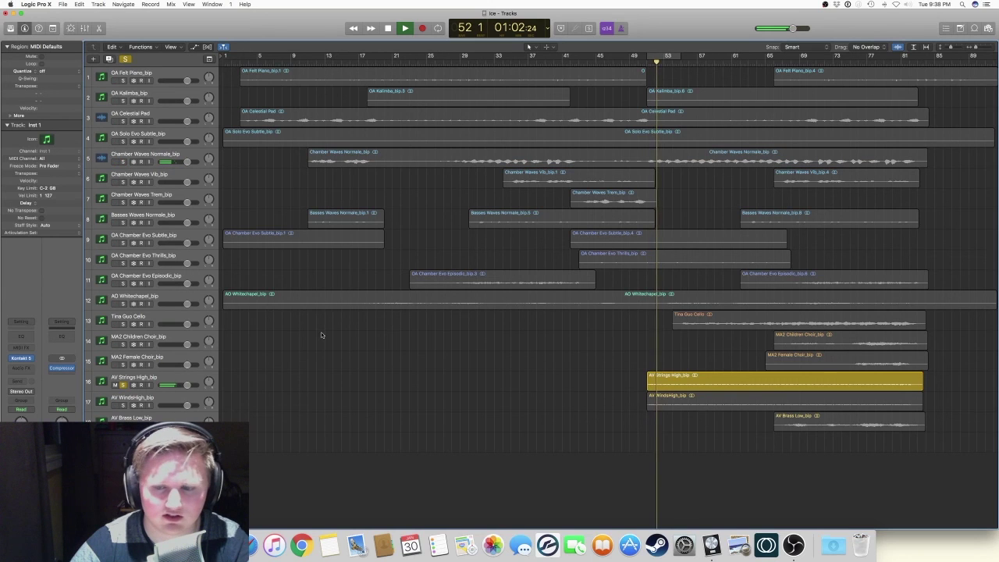
# Solo AV WindsHigh alone during playback, bring AV Strings High back in with it, and stop playback
pyautogui.click(122, 405)
pyautogui.click(122, 385)
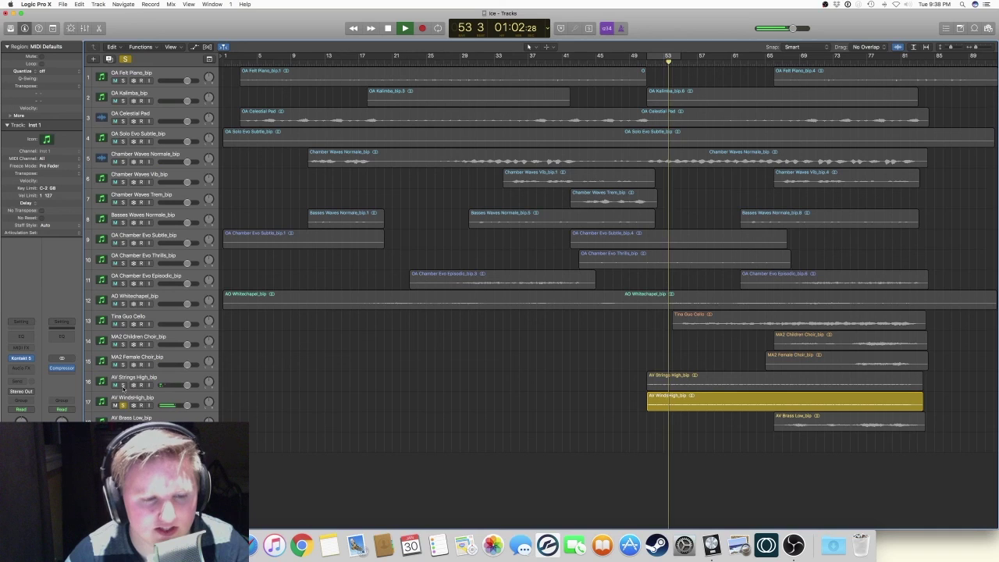
pyautogui.click(122, 385)
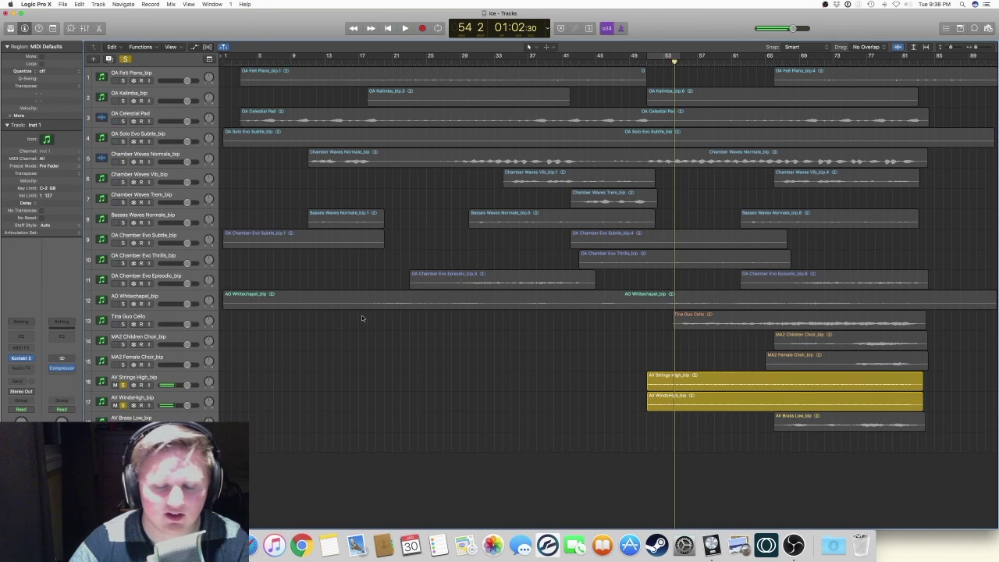
# Solo only AV Brass Low, play it from near the start of its region, and add AV WindsHigh and AV Strings High
pyautogui.click(123, 425)
pyautogui.click(123, 405)
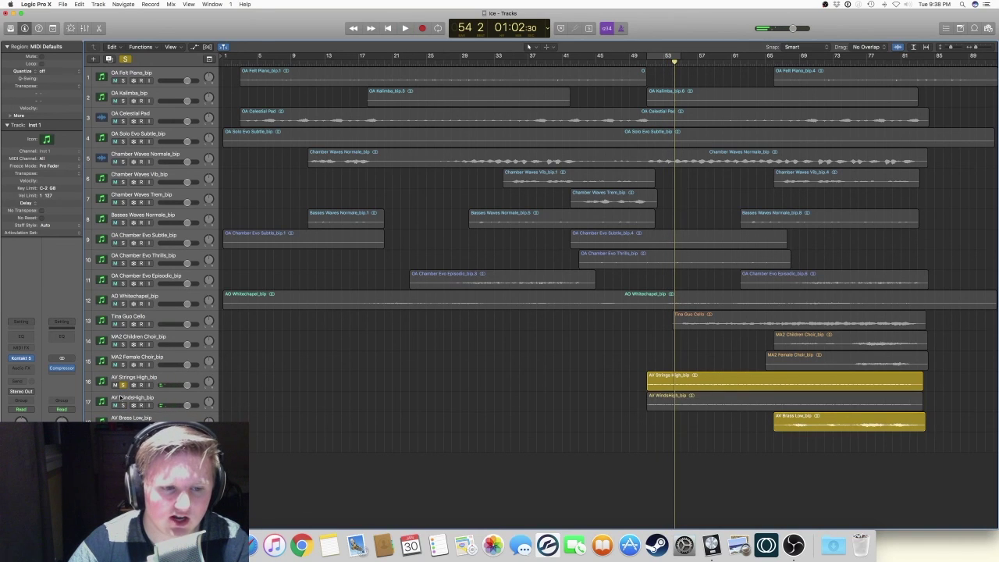
pyautogui.click(123, 384)
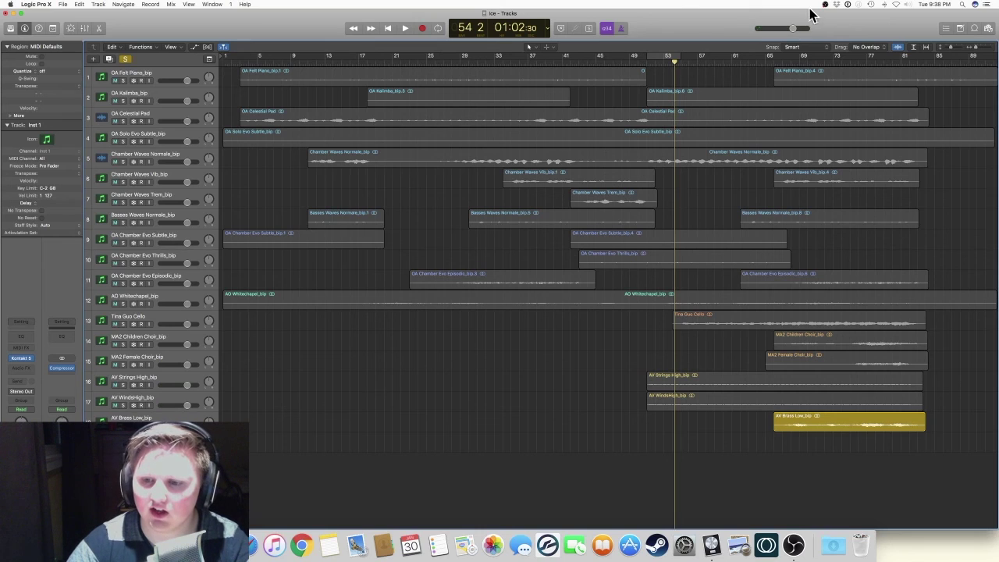
pyautogui.doubleClick(790, 60)
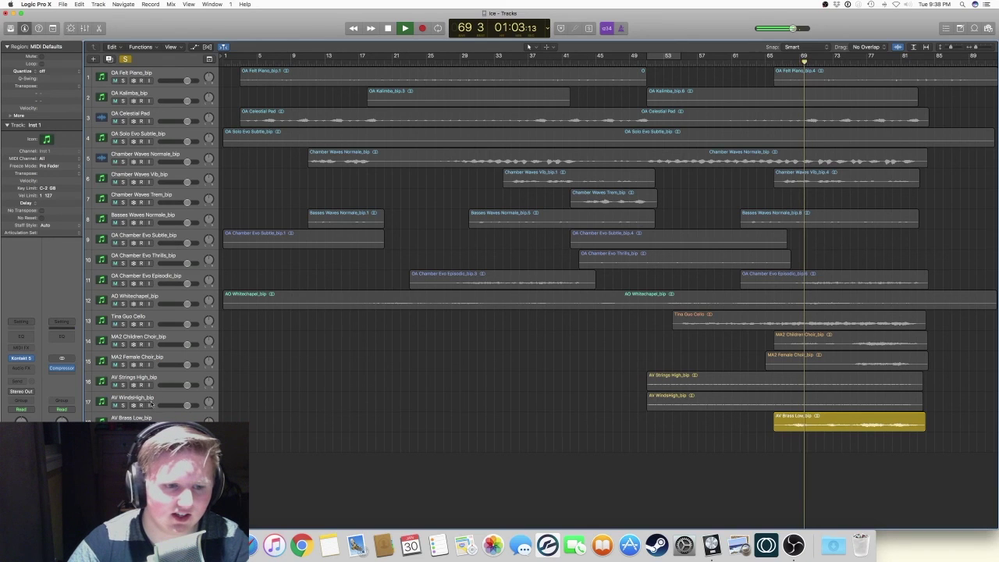
pyautogui.click(122, 405)
pyautogui.click(123, 385)
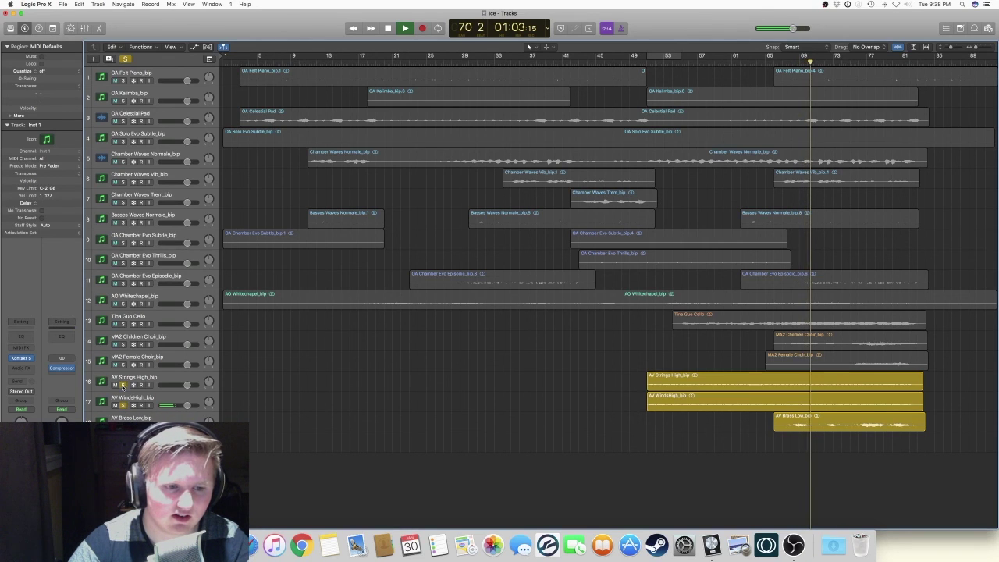
# During playback, add both MA2 choirs, Tina Guo Cello, AO Whitechapel and the three OA Chamber Evo tracks to the solo, working upward
pyautogui.click(123, 364)
pyautogui.click(122, 344)
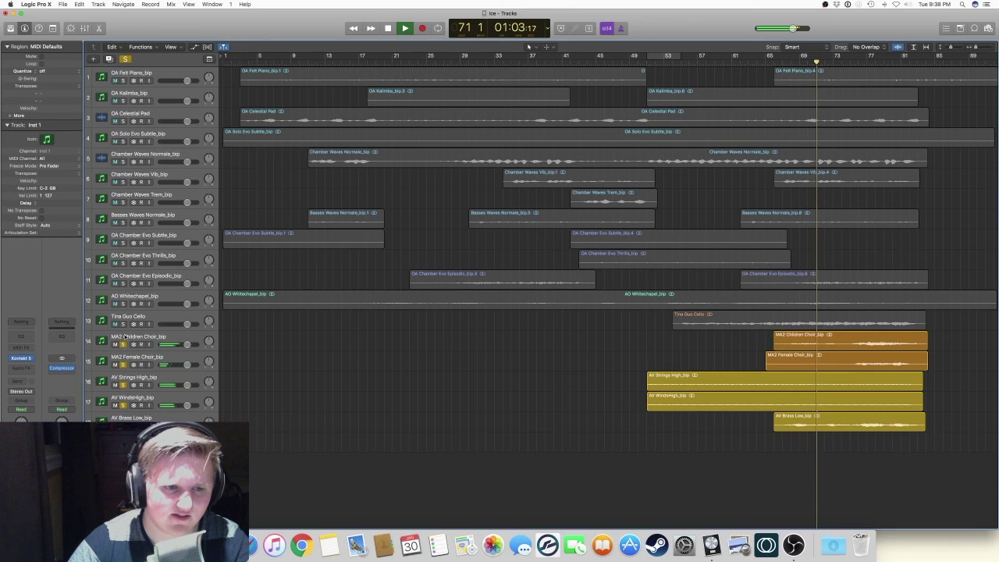
pyautogui.click(122, 324)
pyautogui.click(122, 304)
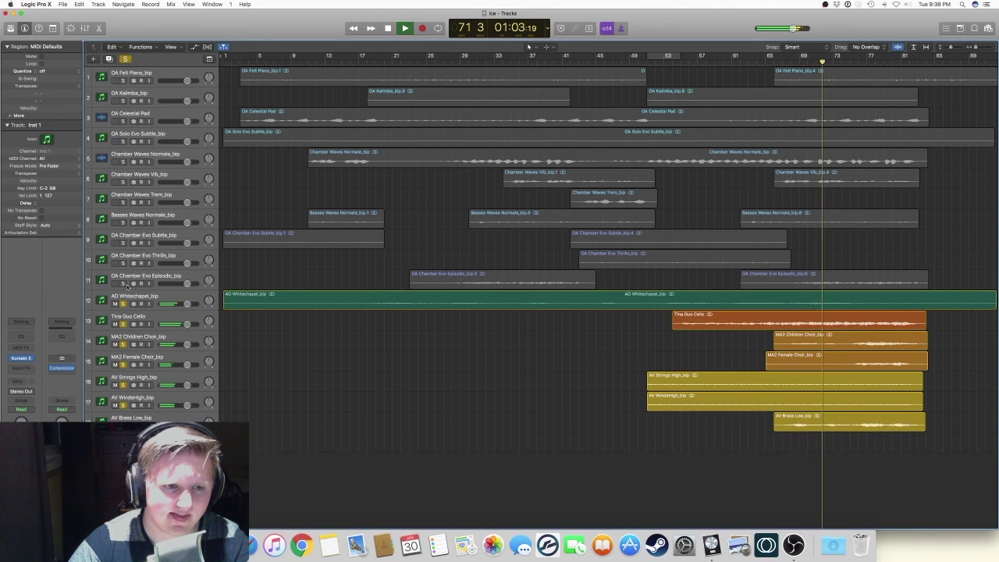
pyautogui.click(122, 283)
pyautogui.click(123, 263)
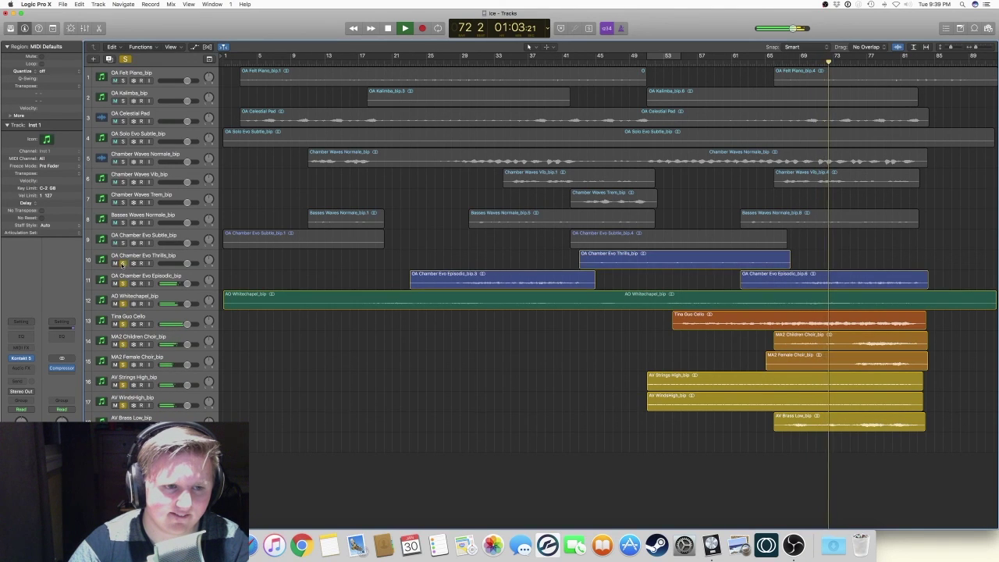
pyautogui.click(122, 242)
# Add Basses Waves Normale, the three Chamber Waves tracks, OA Solo Evo Subtle and OA Celestial Pad to the solo, and clear all solos during playback
pyautogui.click(123, 222)
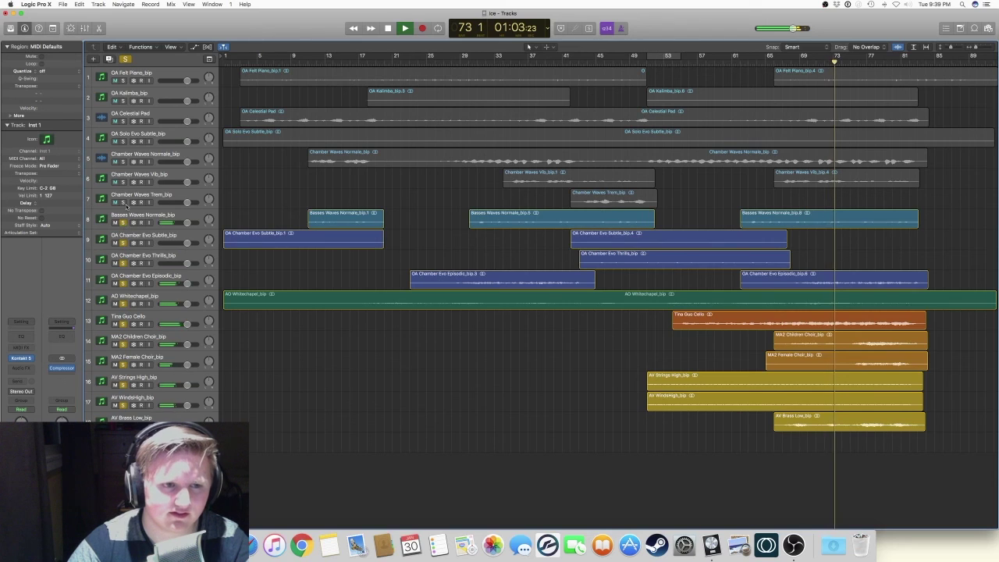
pyautogui.click(123, 203)
pyautogui.click(122, 182)
pyautogui.click(123, 161)
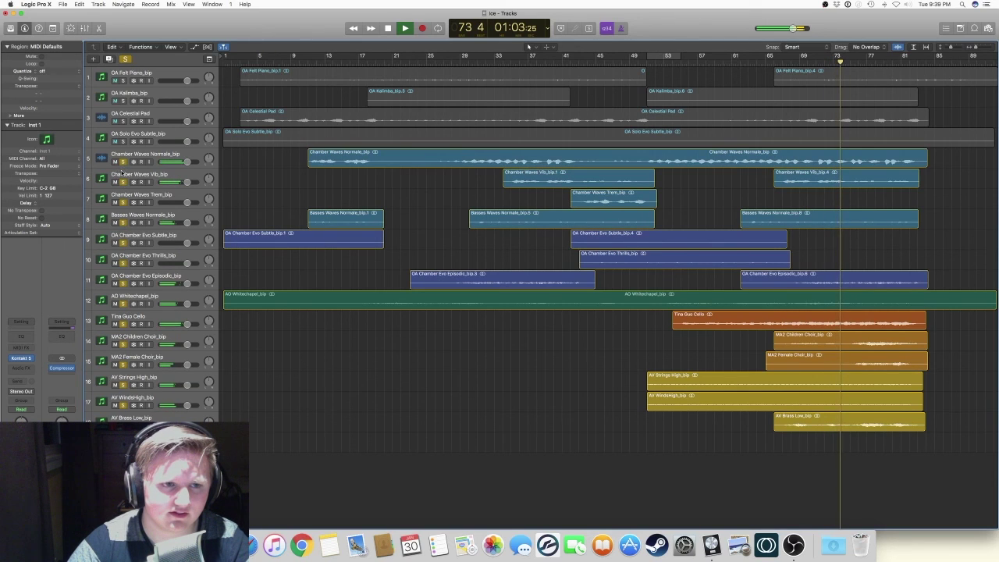
pyautogui.click(122, 141)
pyautogui.click(123, 121)
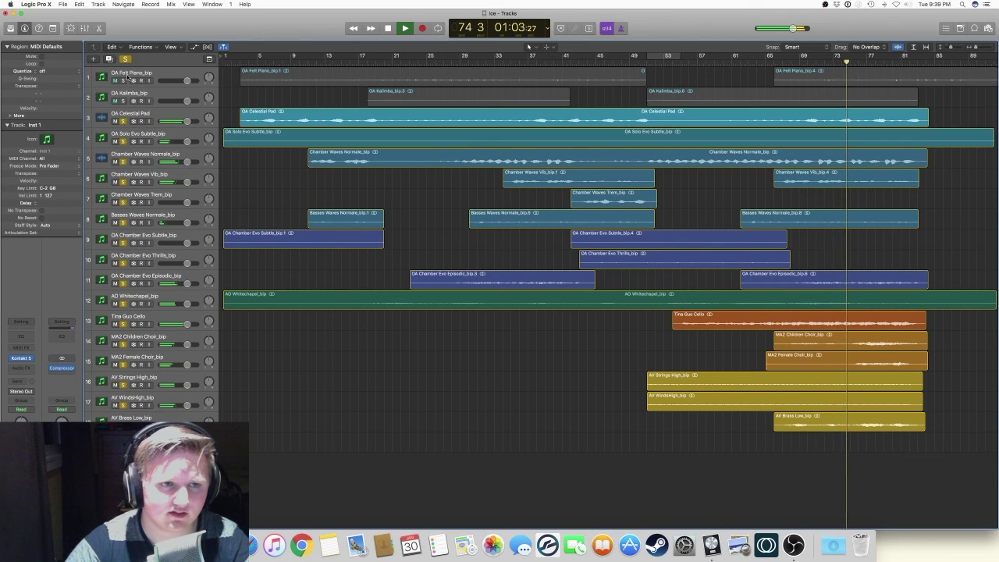
pyautogui.click(125, 59)
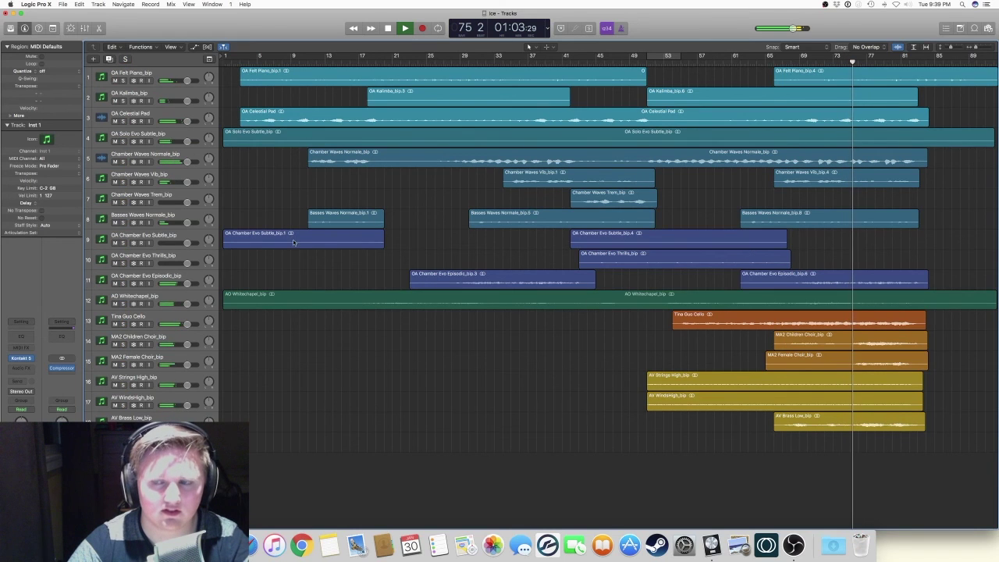